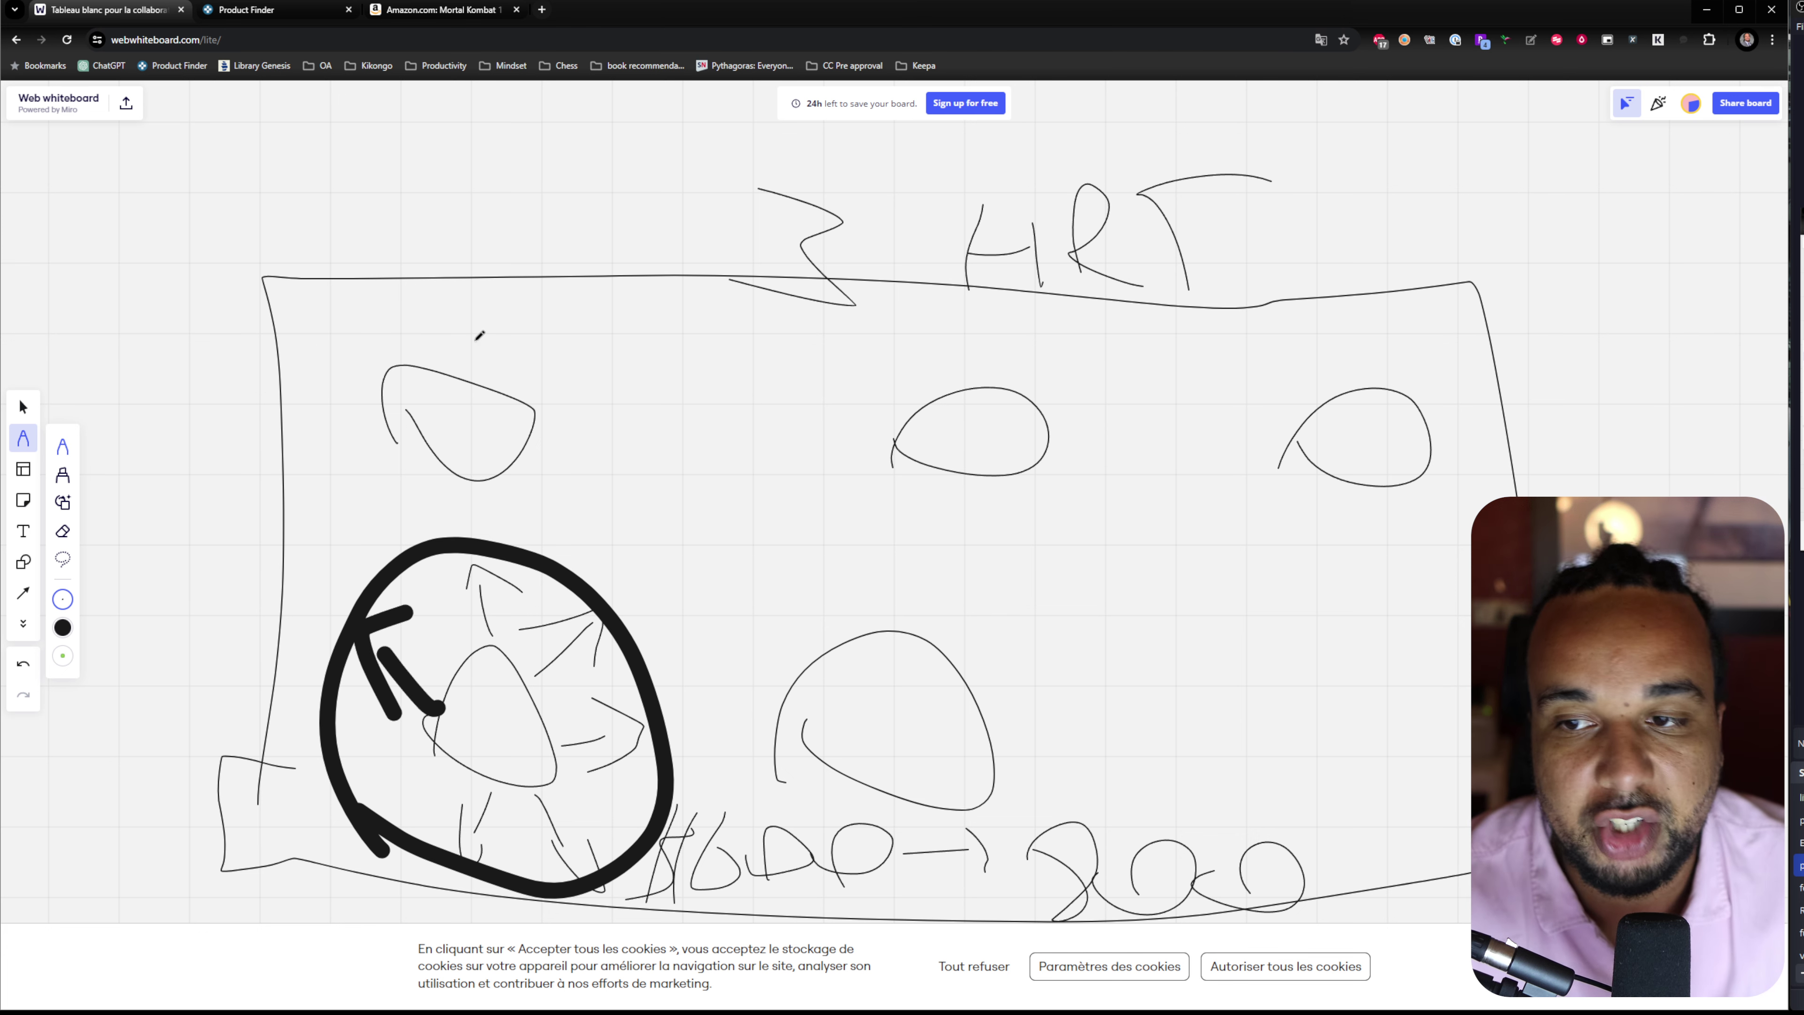
- Glance at the Product Finder, then scroll through the Mortal Kombat 1 Amazon listing
click(253, 12)
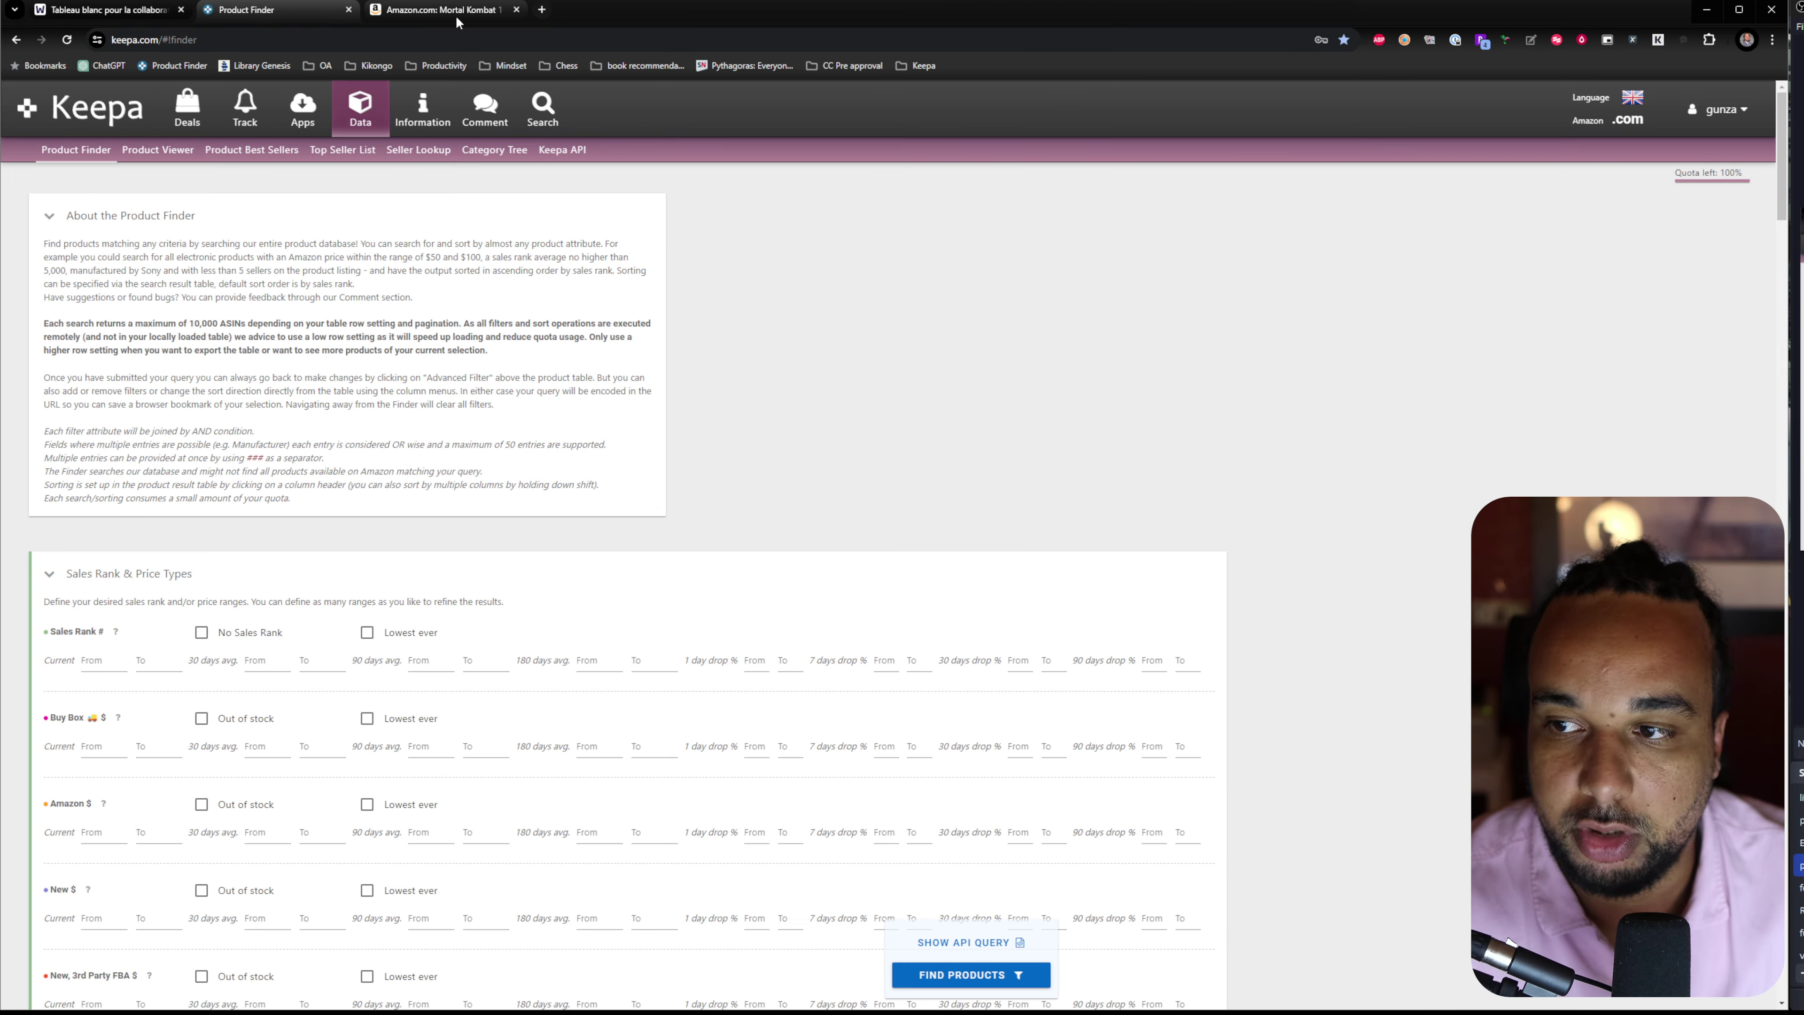
click(438, 11)
scroll(1176, 355, down, 2)
scroll(1128, 507, up, 2)
scroll(1127, 507, down, 7)
scroll(1128, 508, down, 1)
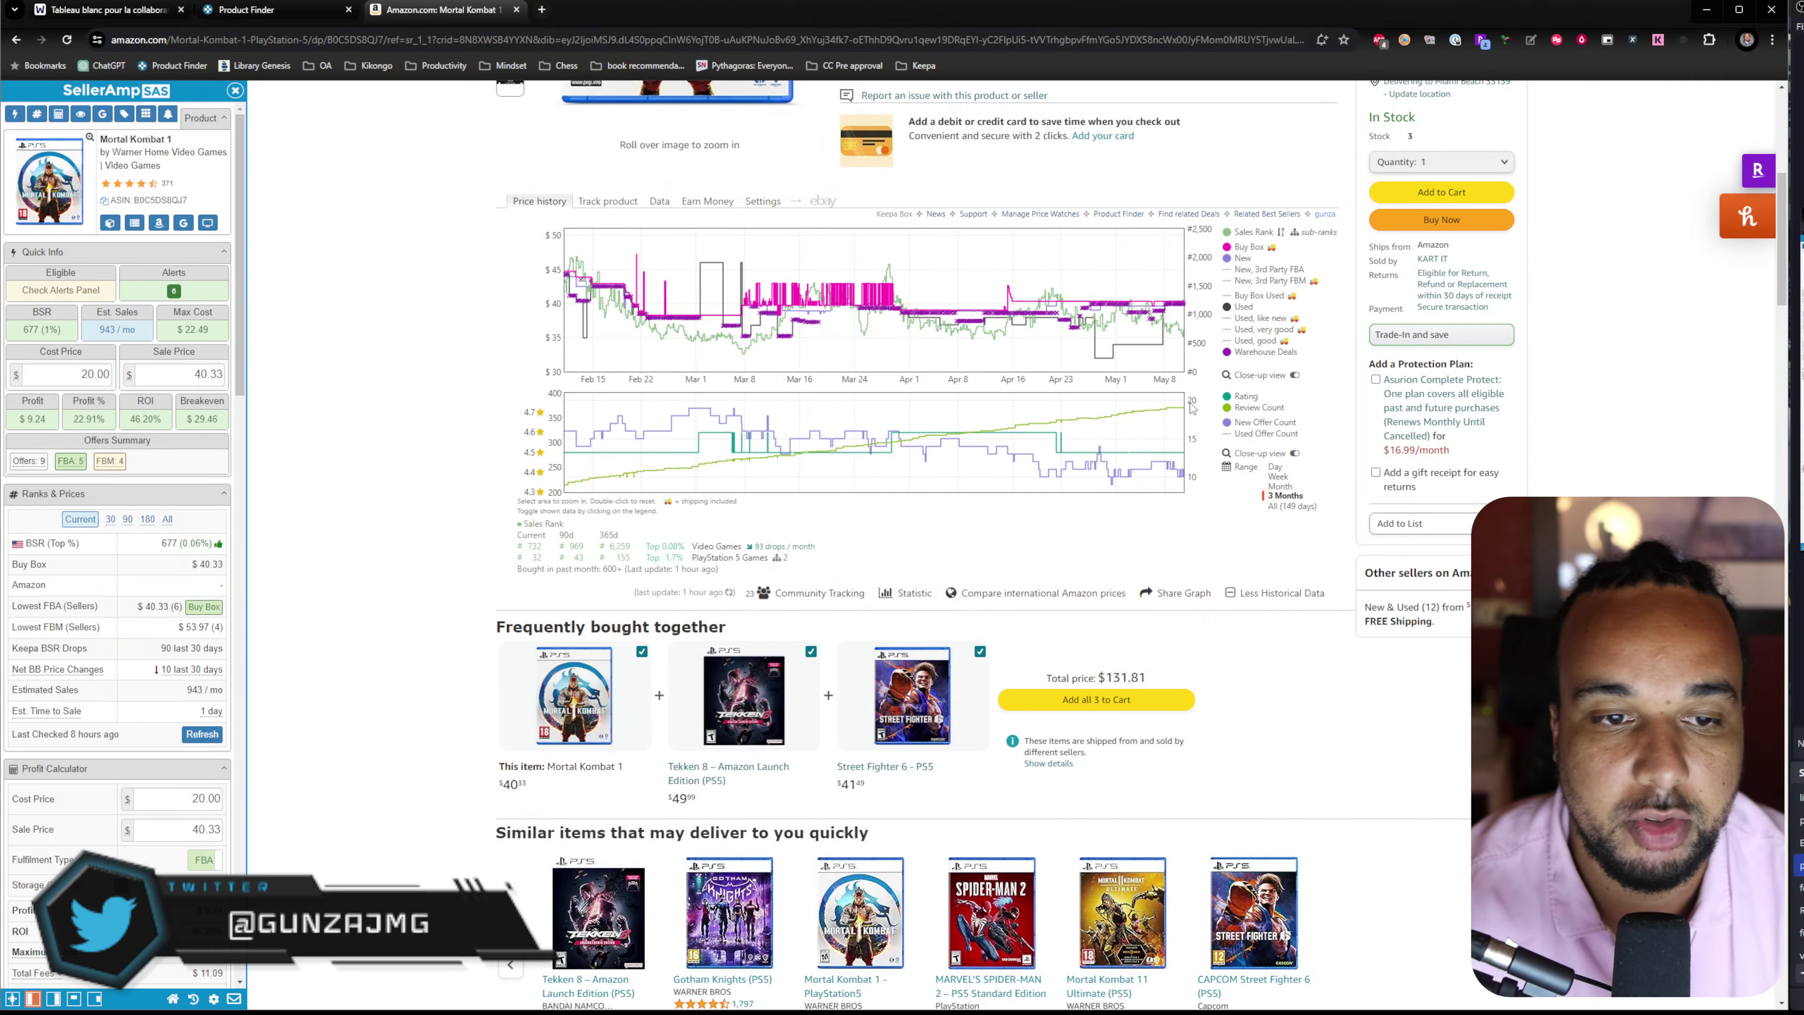
- Scroll through the Product Finder's price-type filters, then return to the Mortal Kombat 1 listing
click(286, 11)
scroll(858, 463, down, 8)
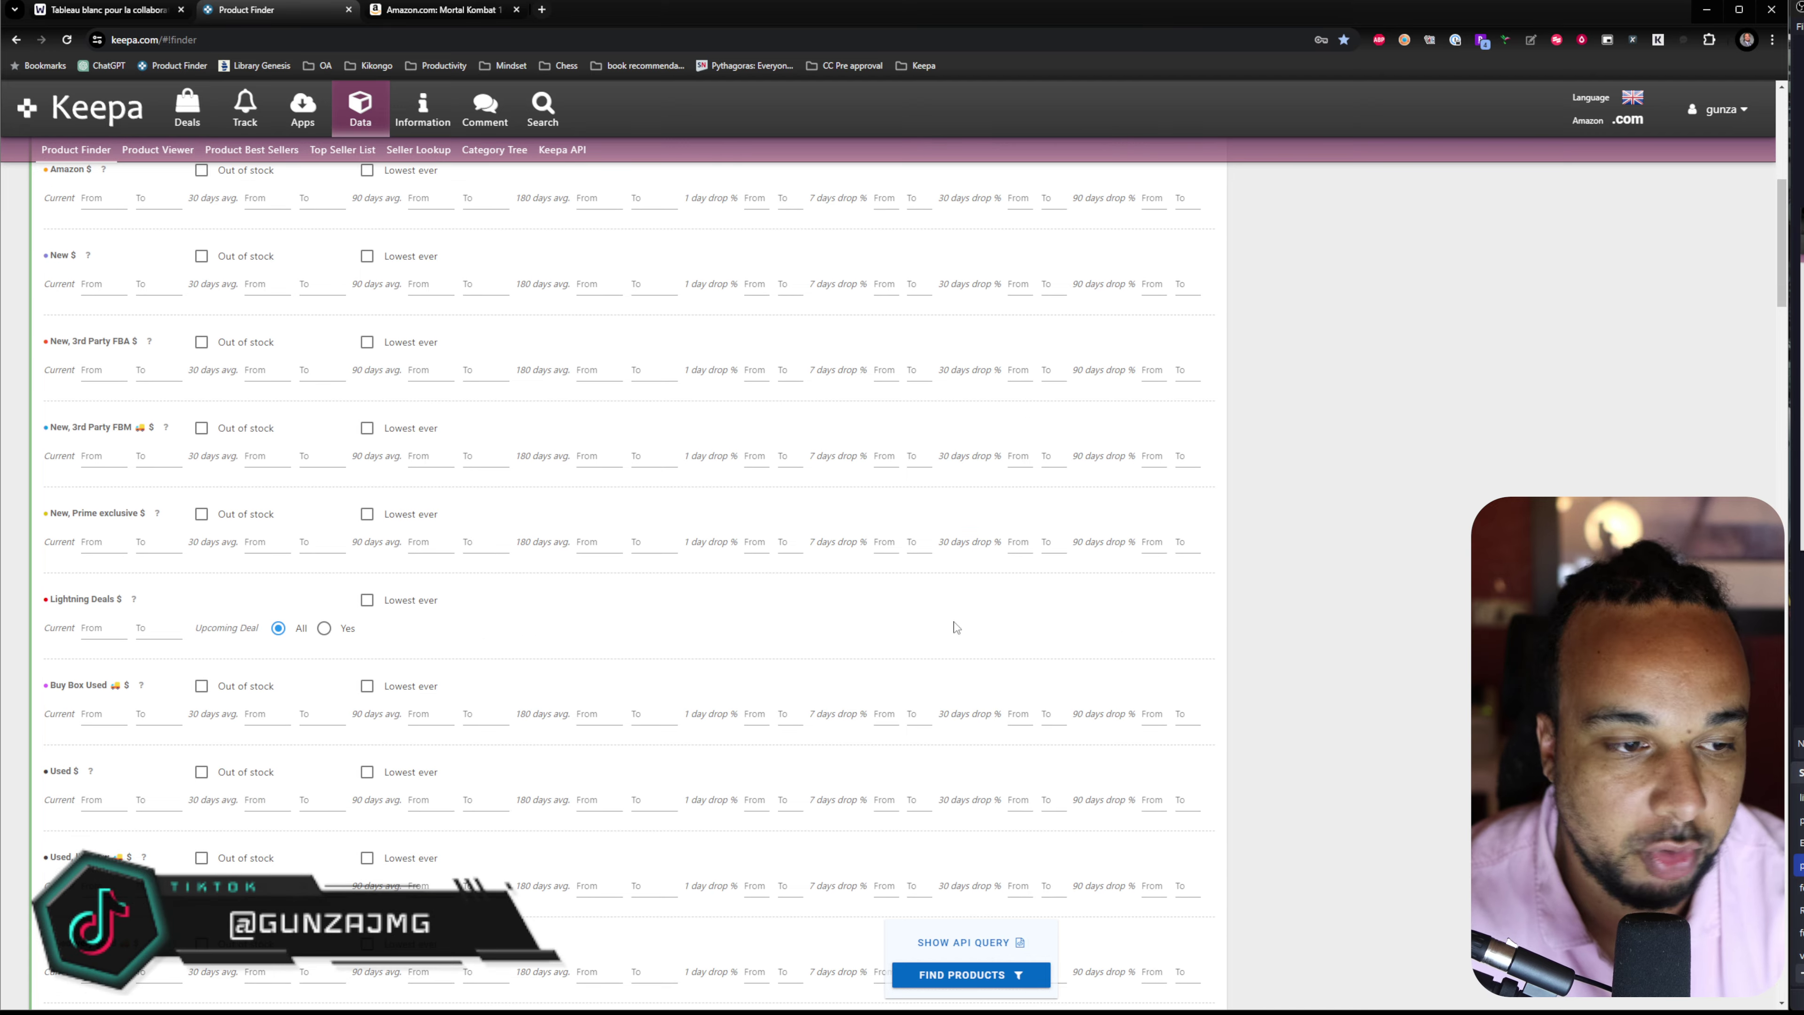
scroll(1035, 714, down, 15)
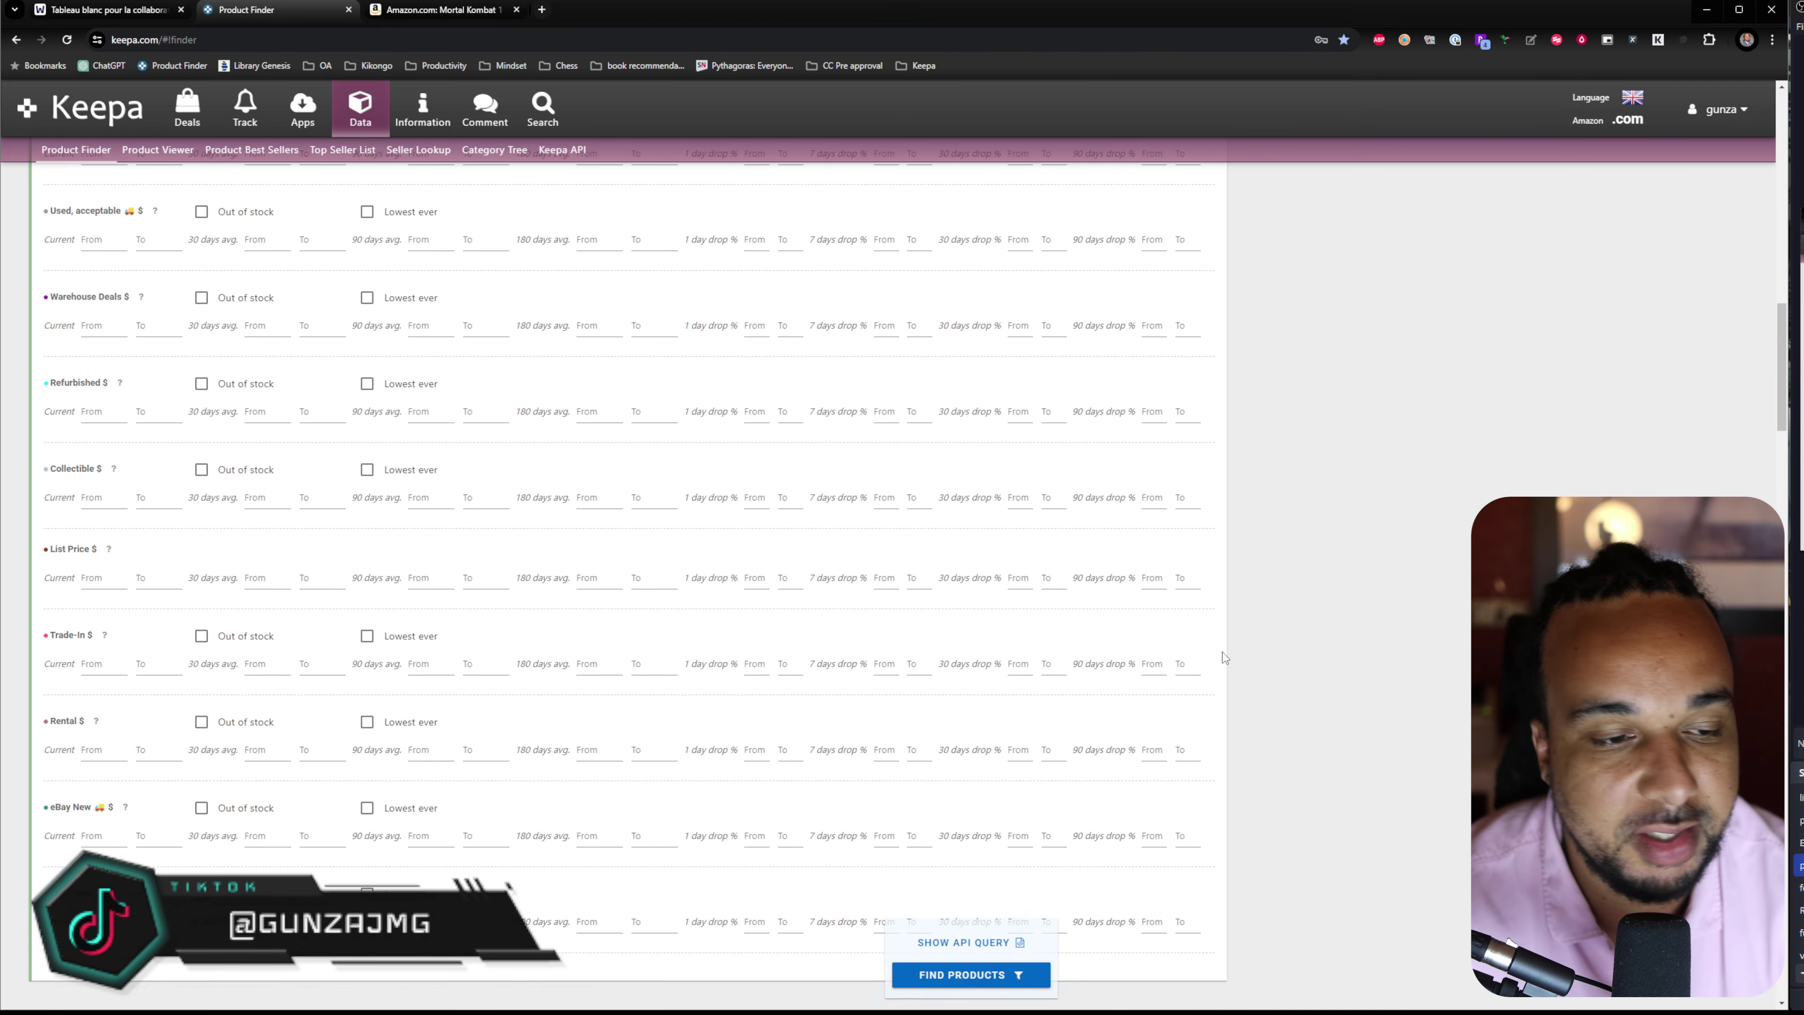
scroll(1224, 657, down, 7)
scroll(1224, 657, up, 18)
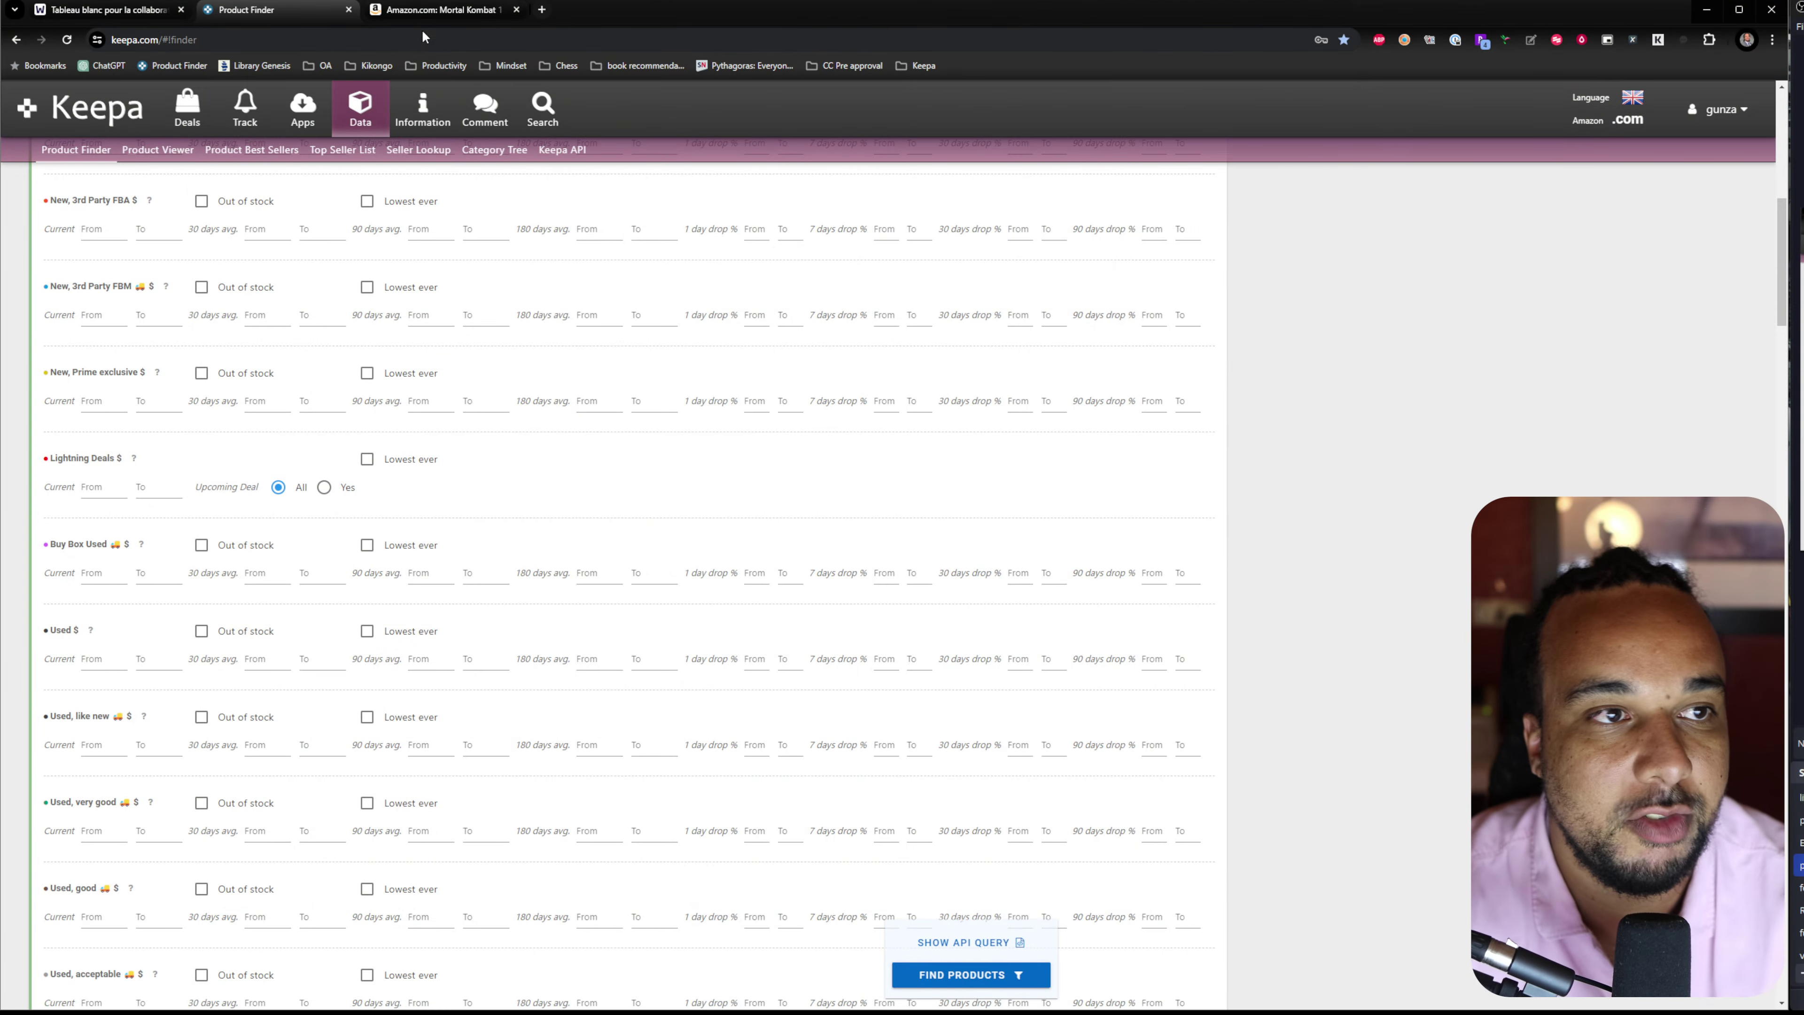
click(426, 9)
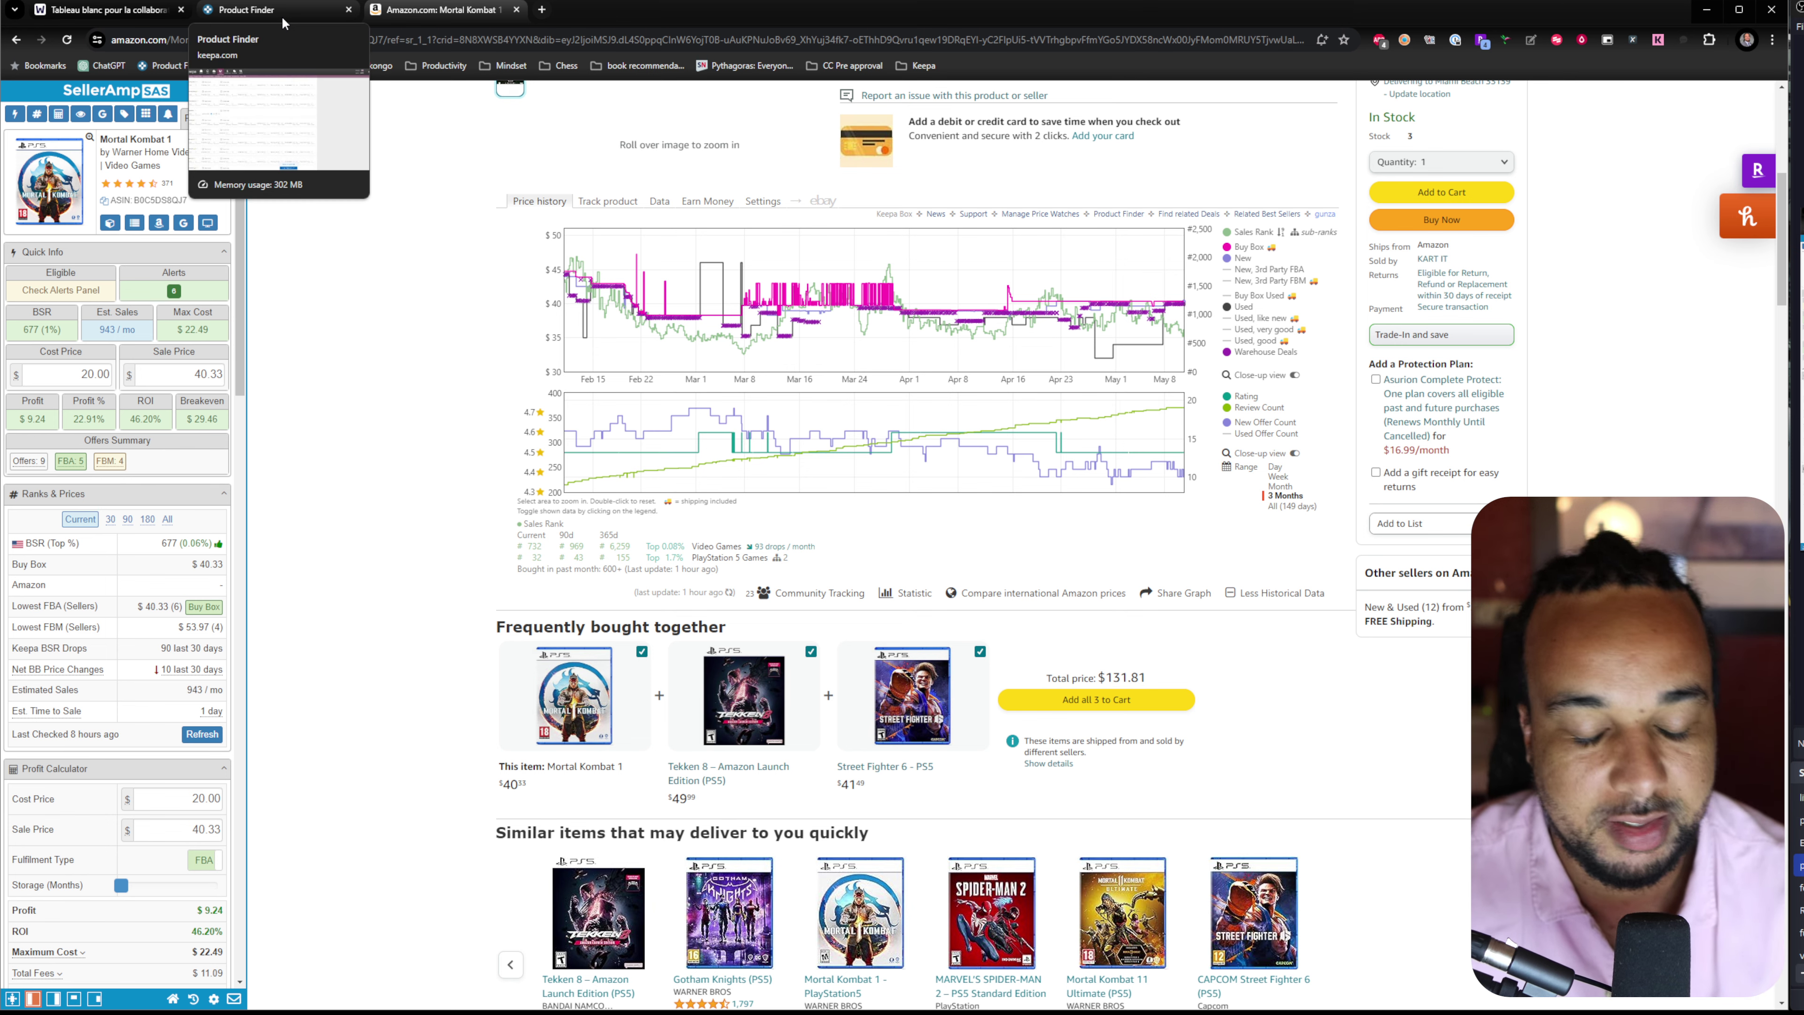
- Search Amazon for 'mac cosmetics lipstick'
scroll(457, 239, up, 6)
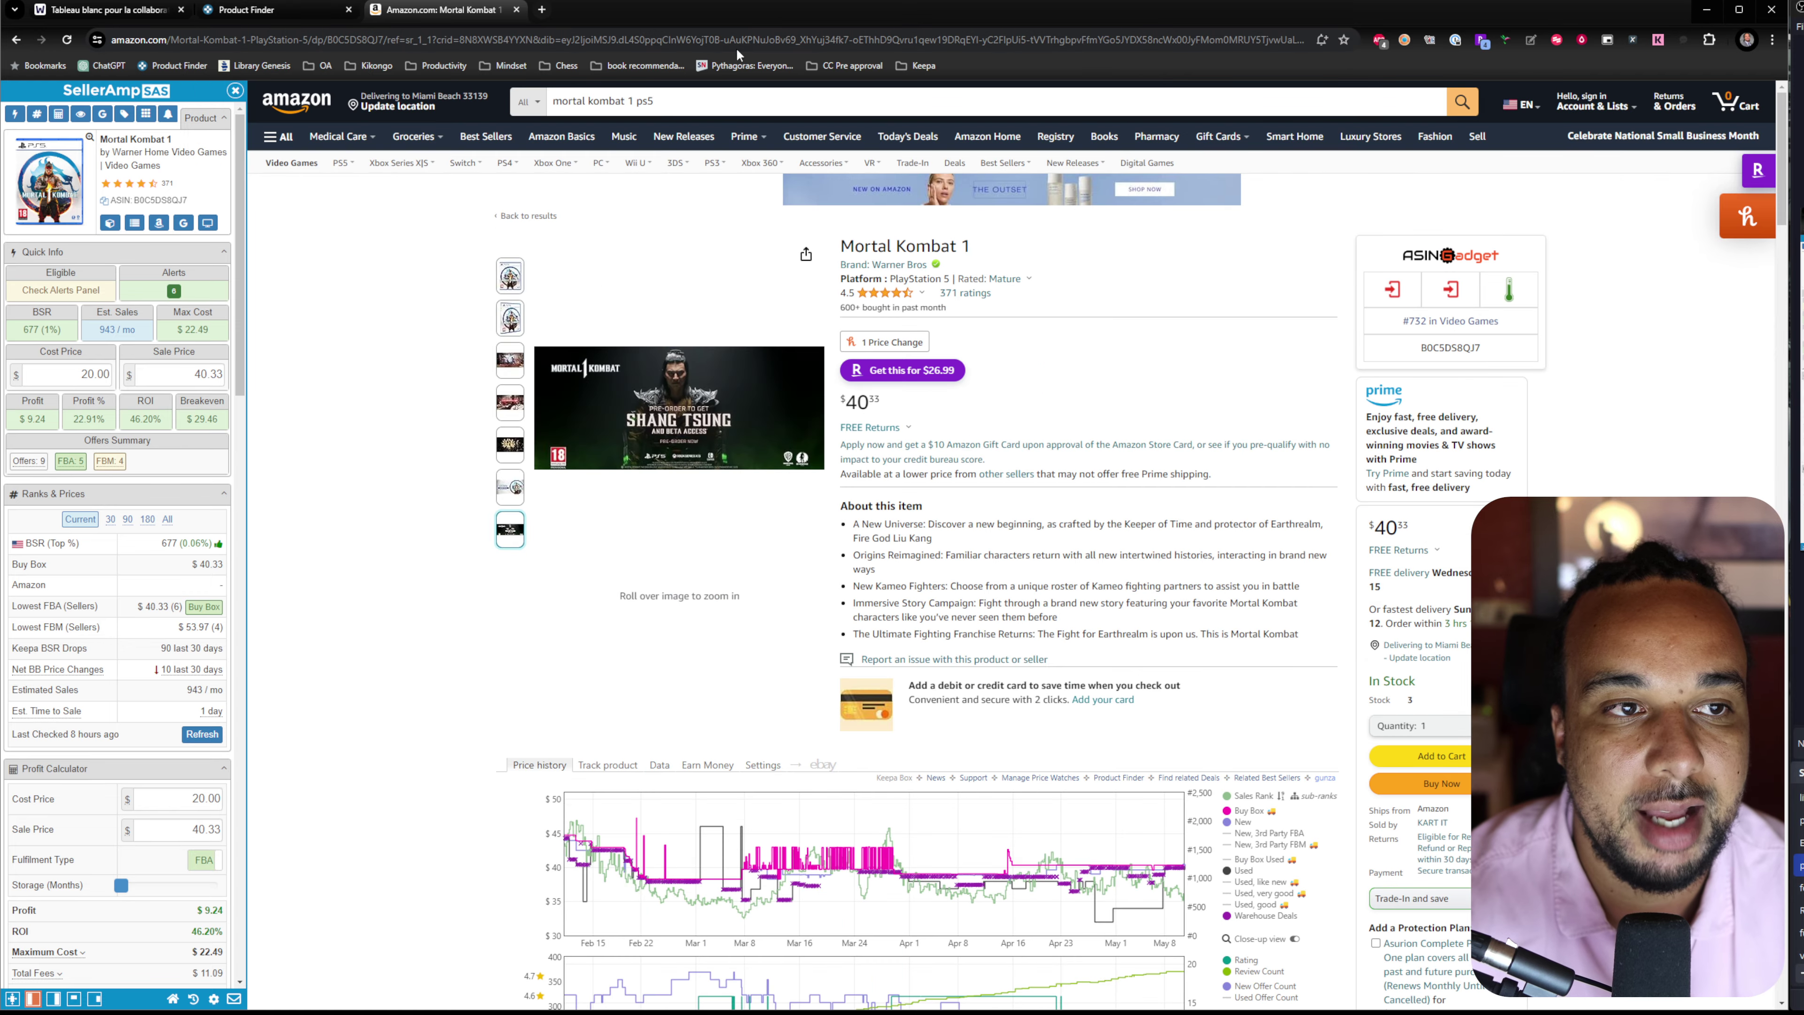
click(696, 101)
key(ctrl+a)
text(mac cos)
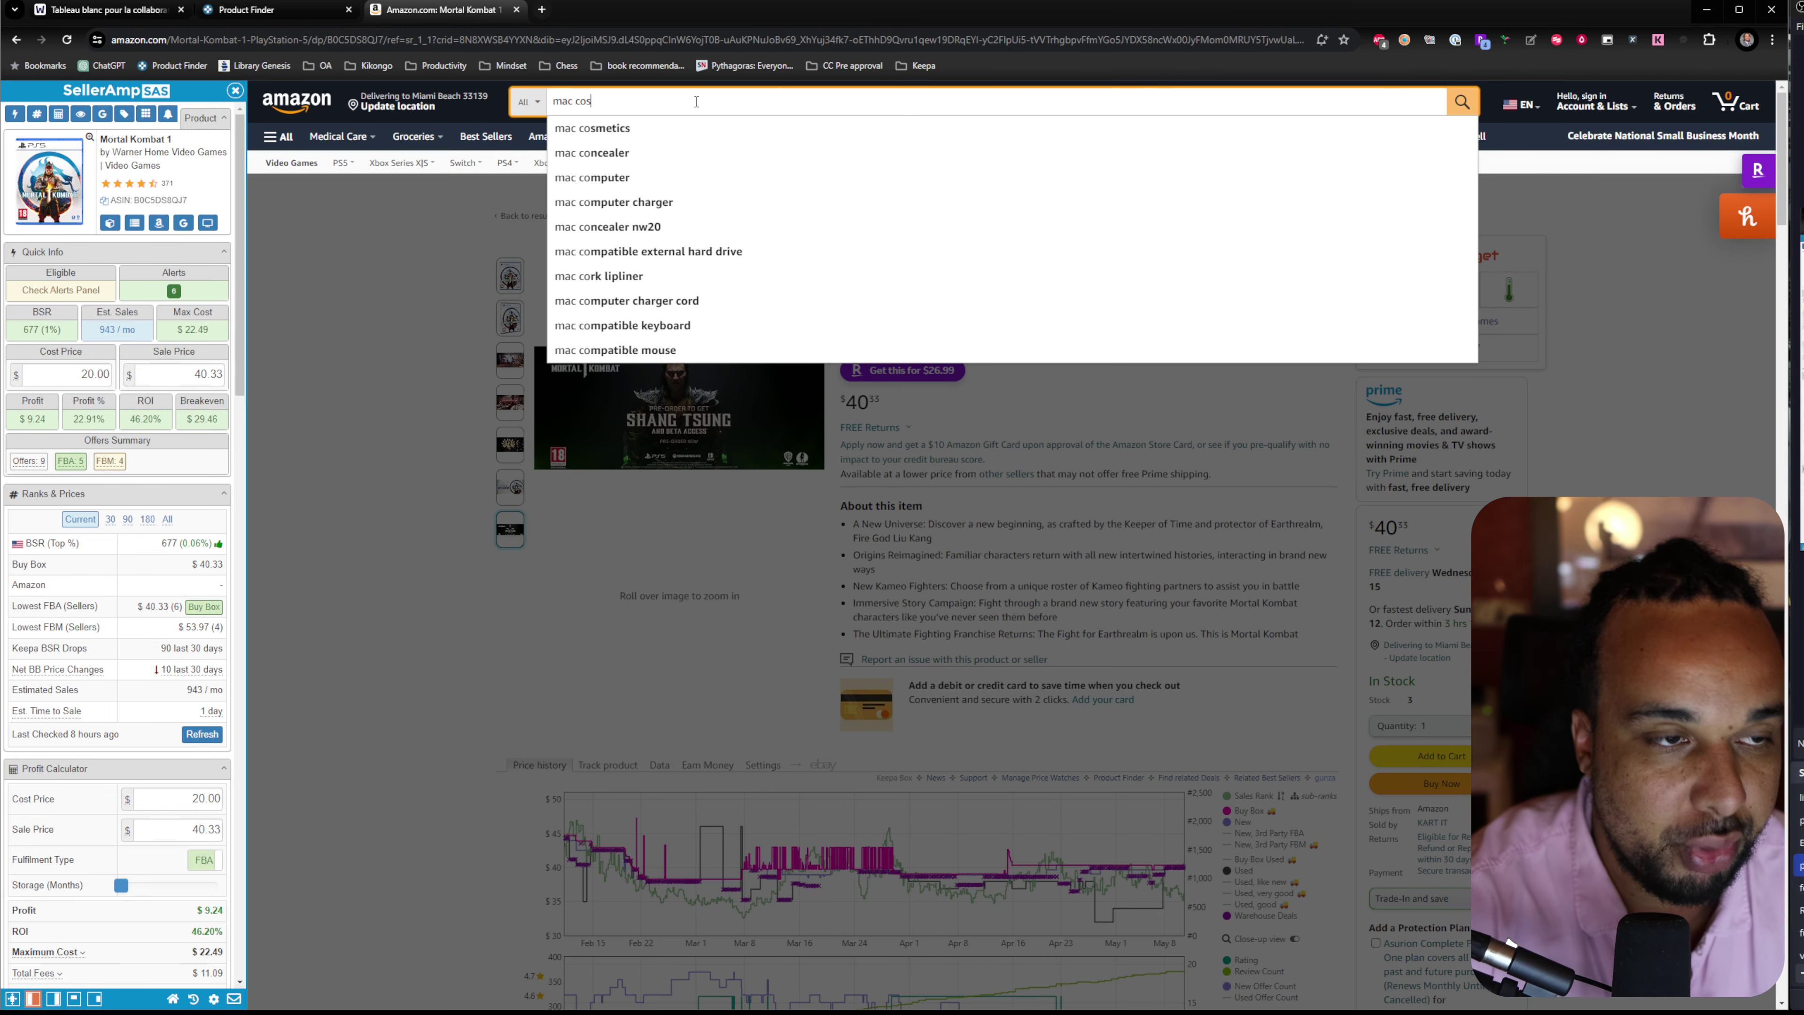
text(metics)
key(Down)
key(Down)
key(Down)
key(Down)
key(Return)
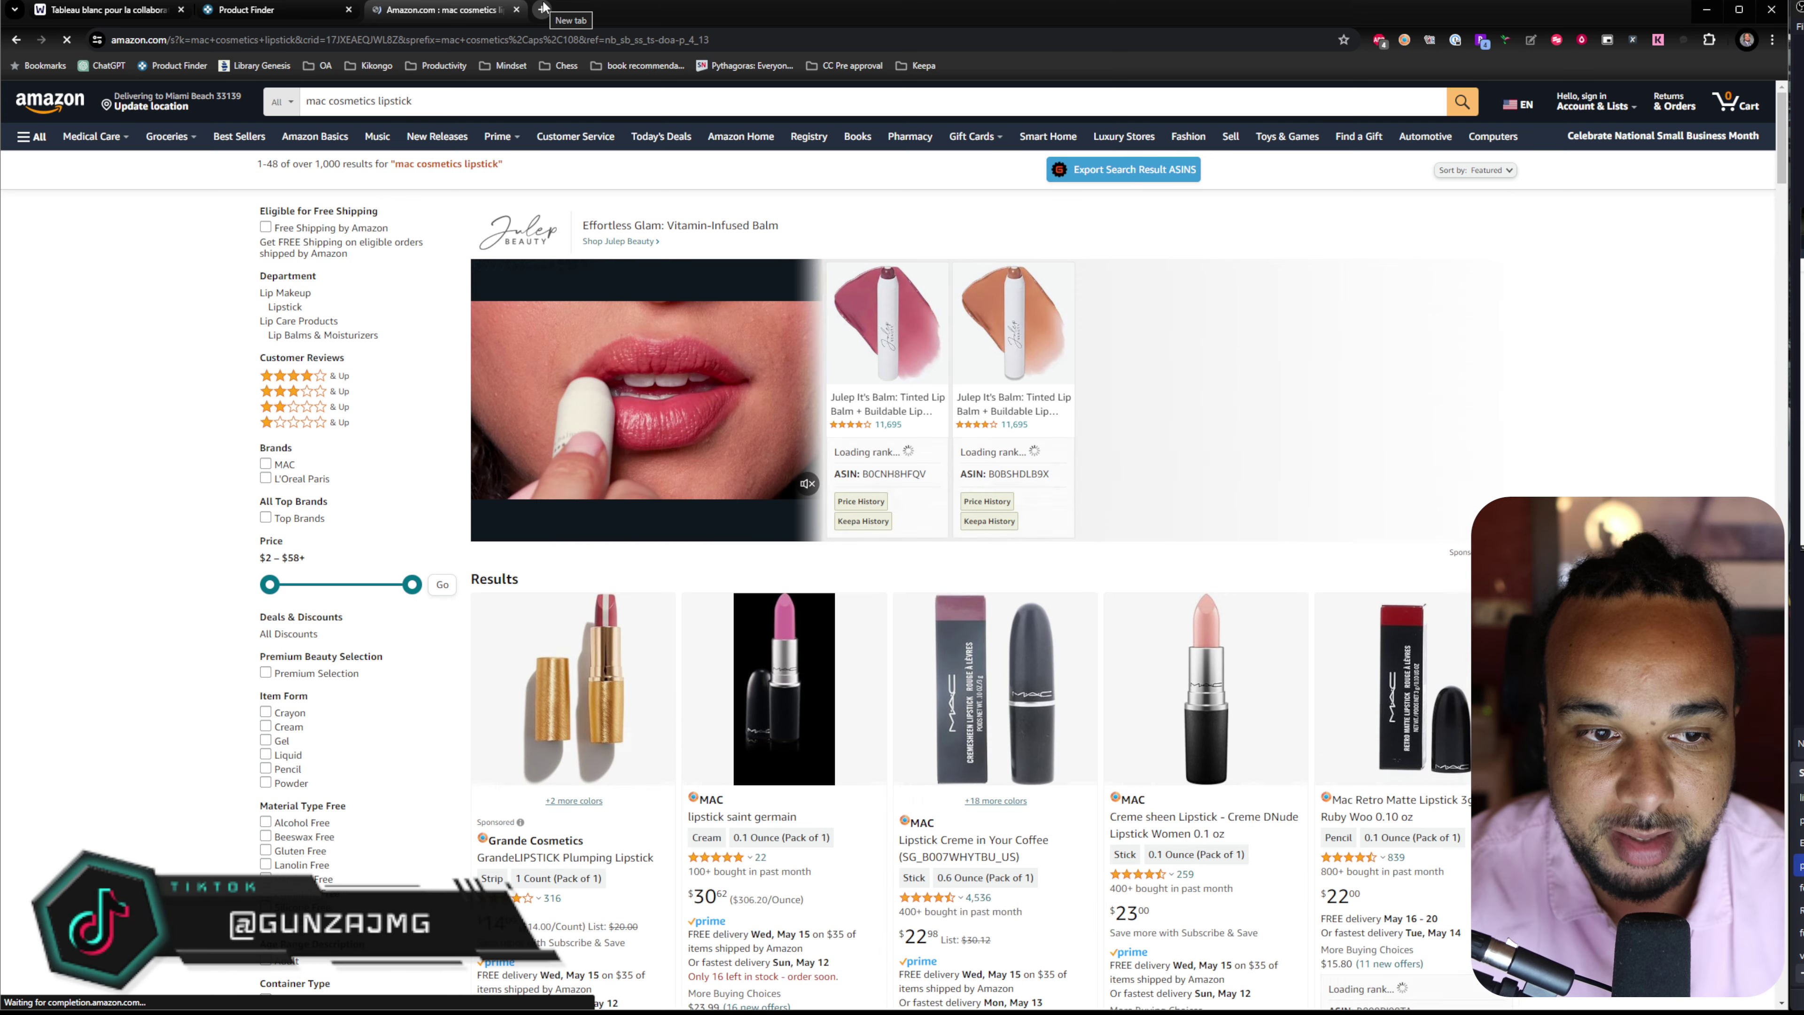
- On MAC Lipstick Creme in Your Coffee, enter a 10.00 cost price, giving $6.45 profit and 64.50% ROI
scroll(1072, 255, down, 5)
scroll(1172, 545, down, 4)
scroll(1171, 545, up, 5)
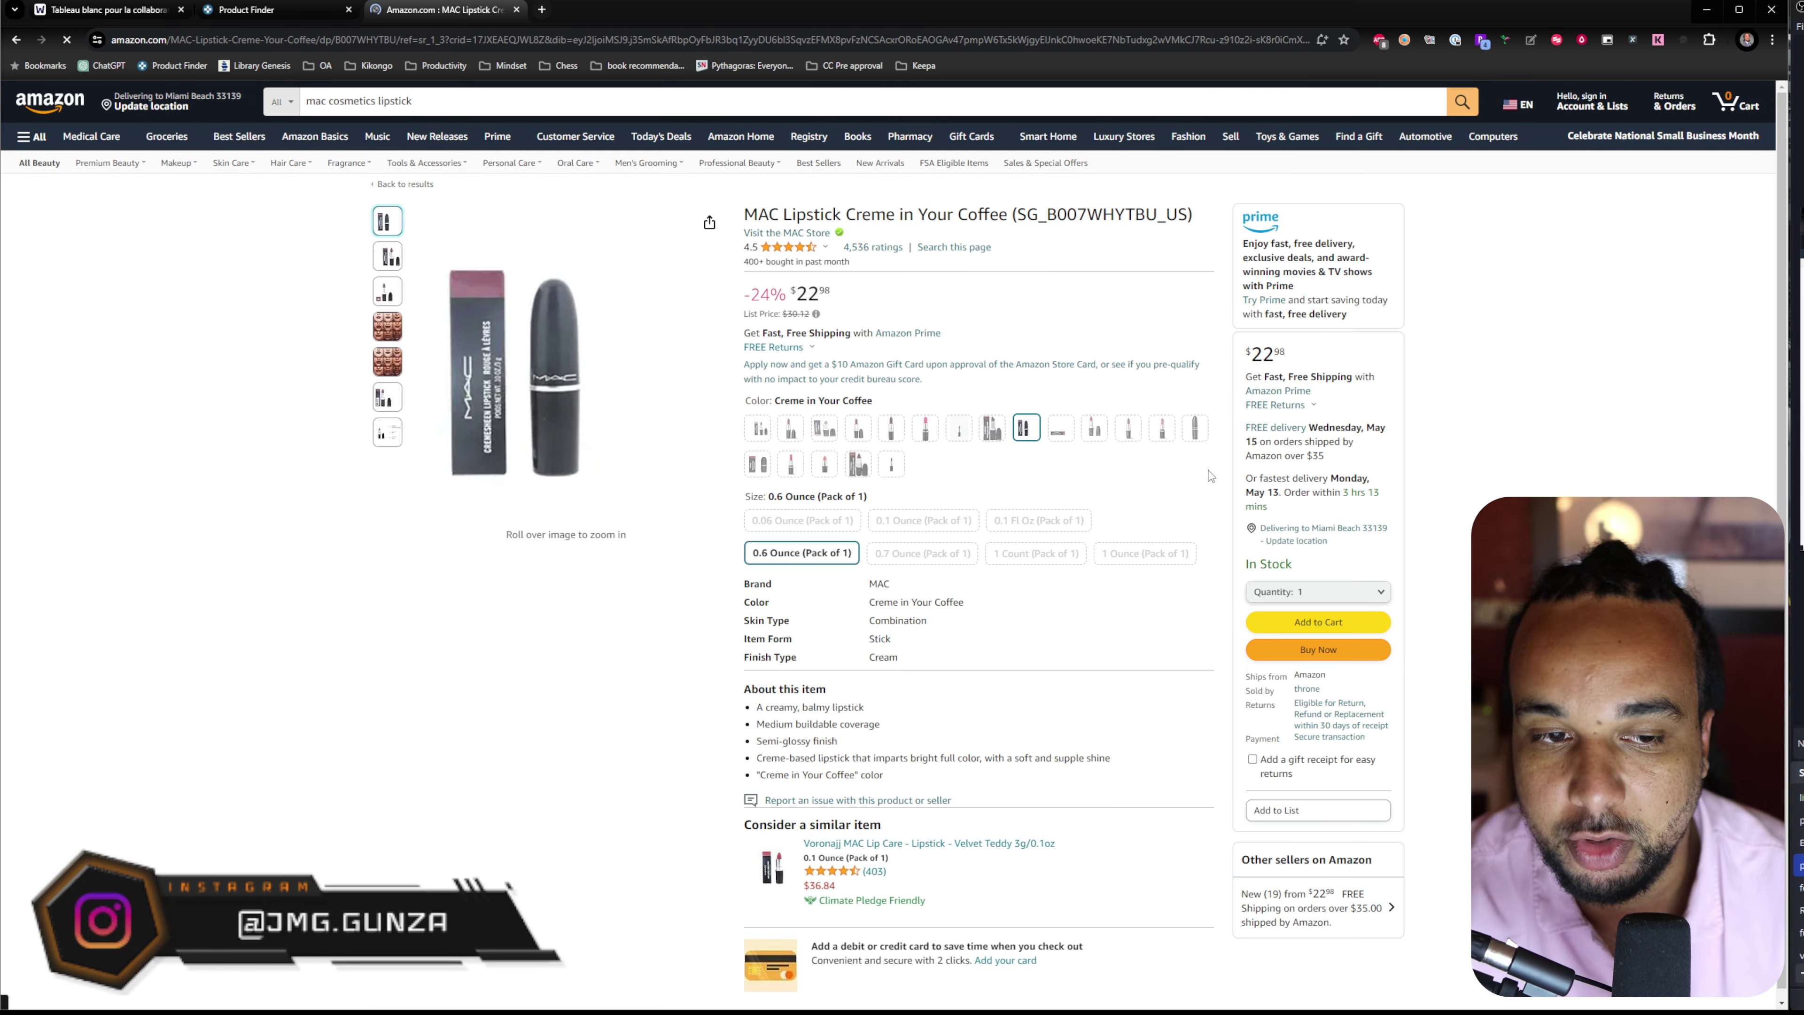
scroll(970, 474, down, 7)
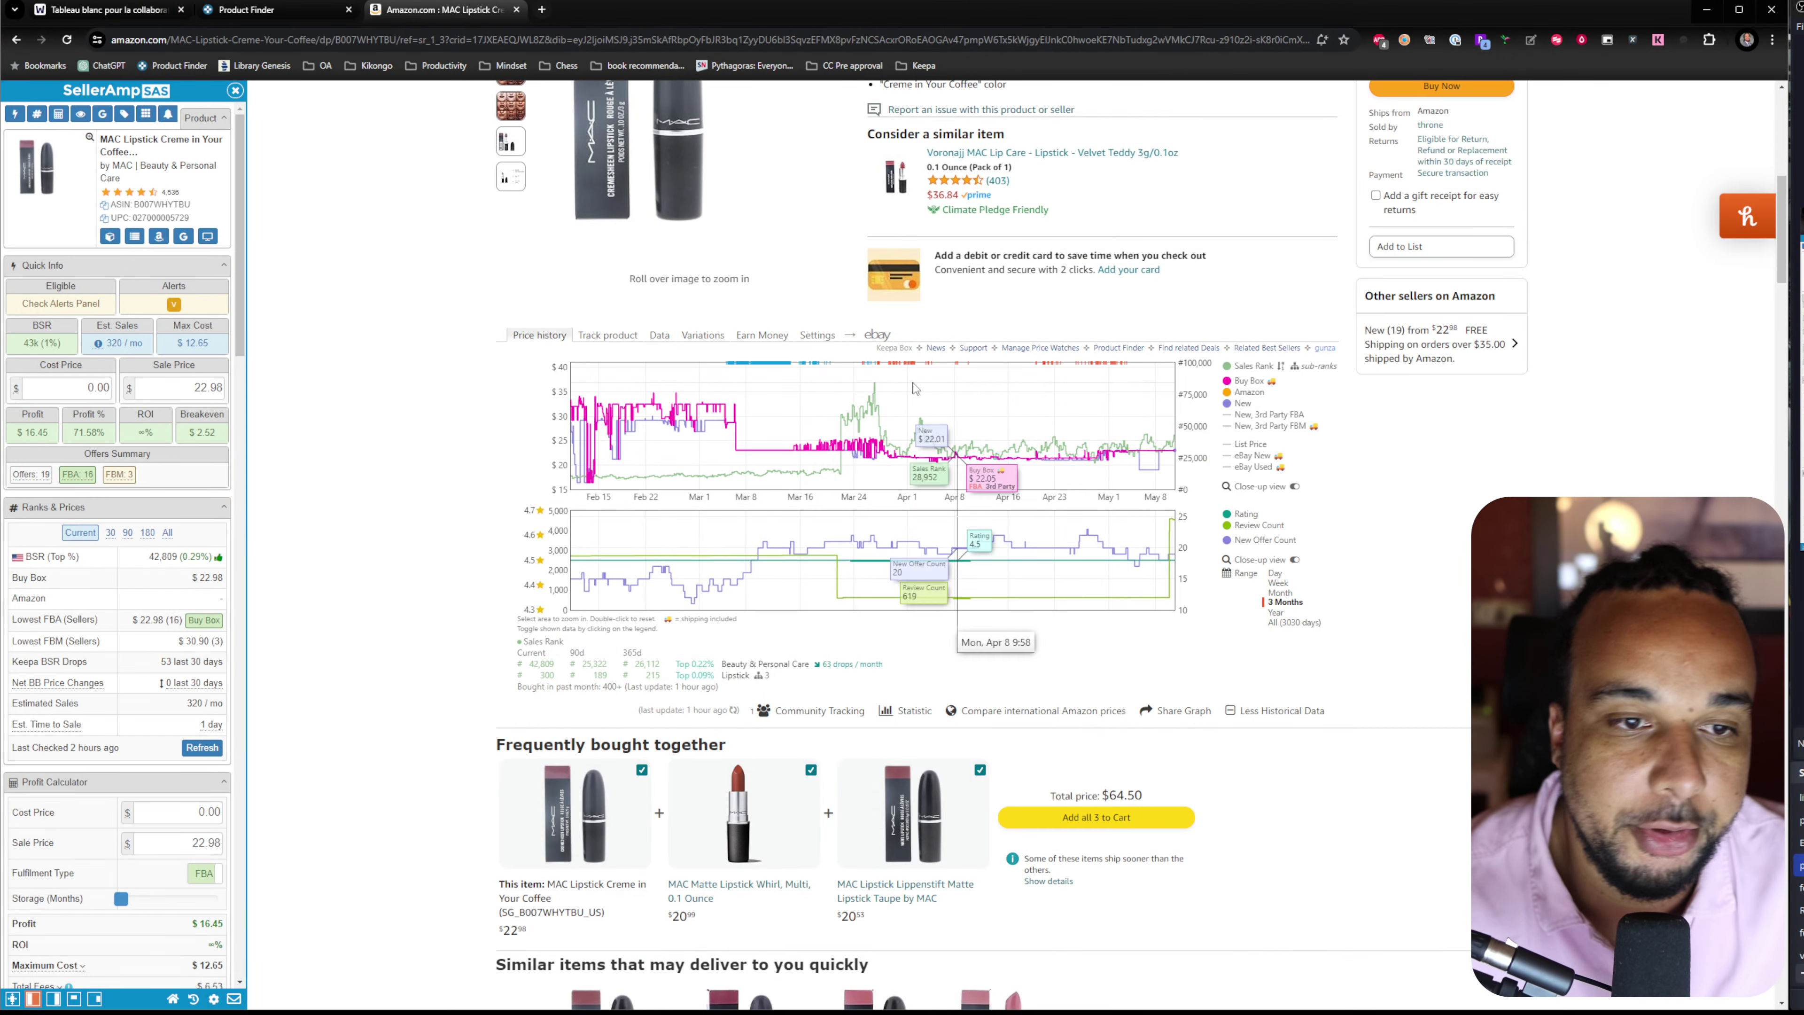
scroll(550, 537, down, 4)
scroll(183, 471, up, 7)
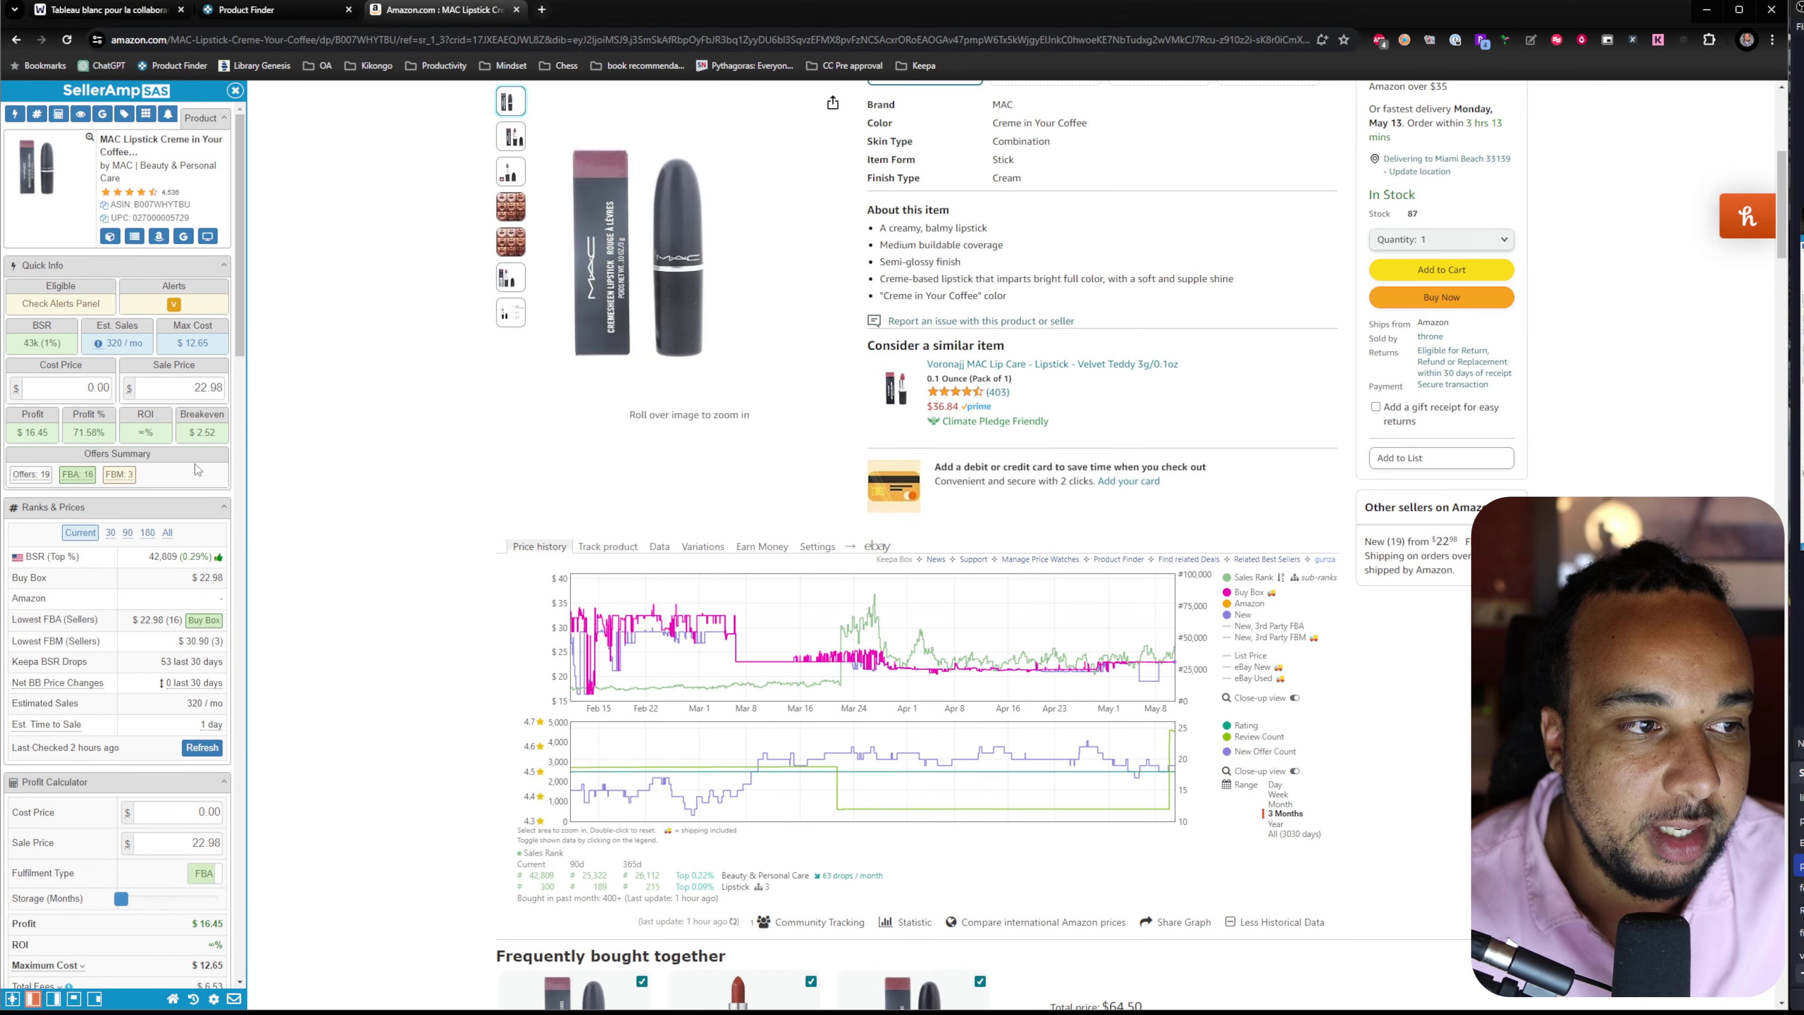
scroll(183, 471, down, 1)
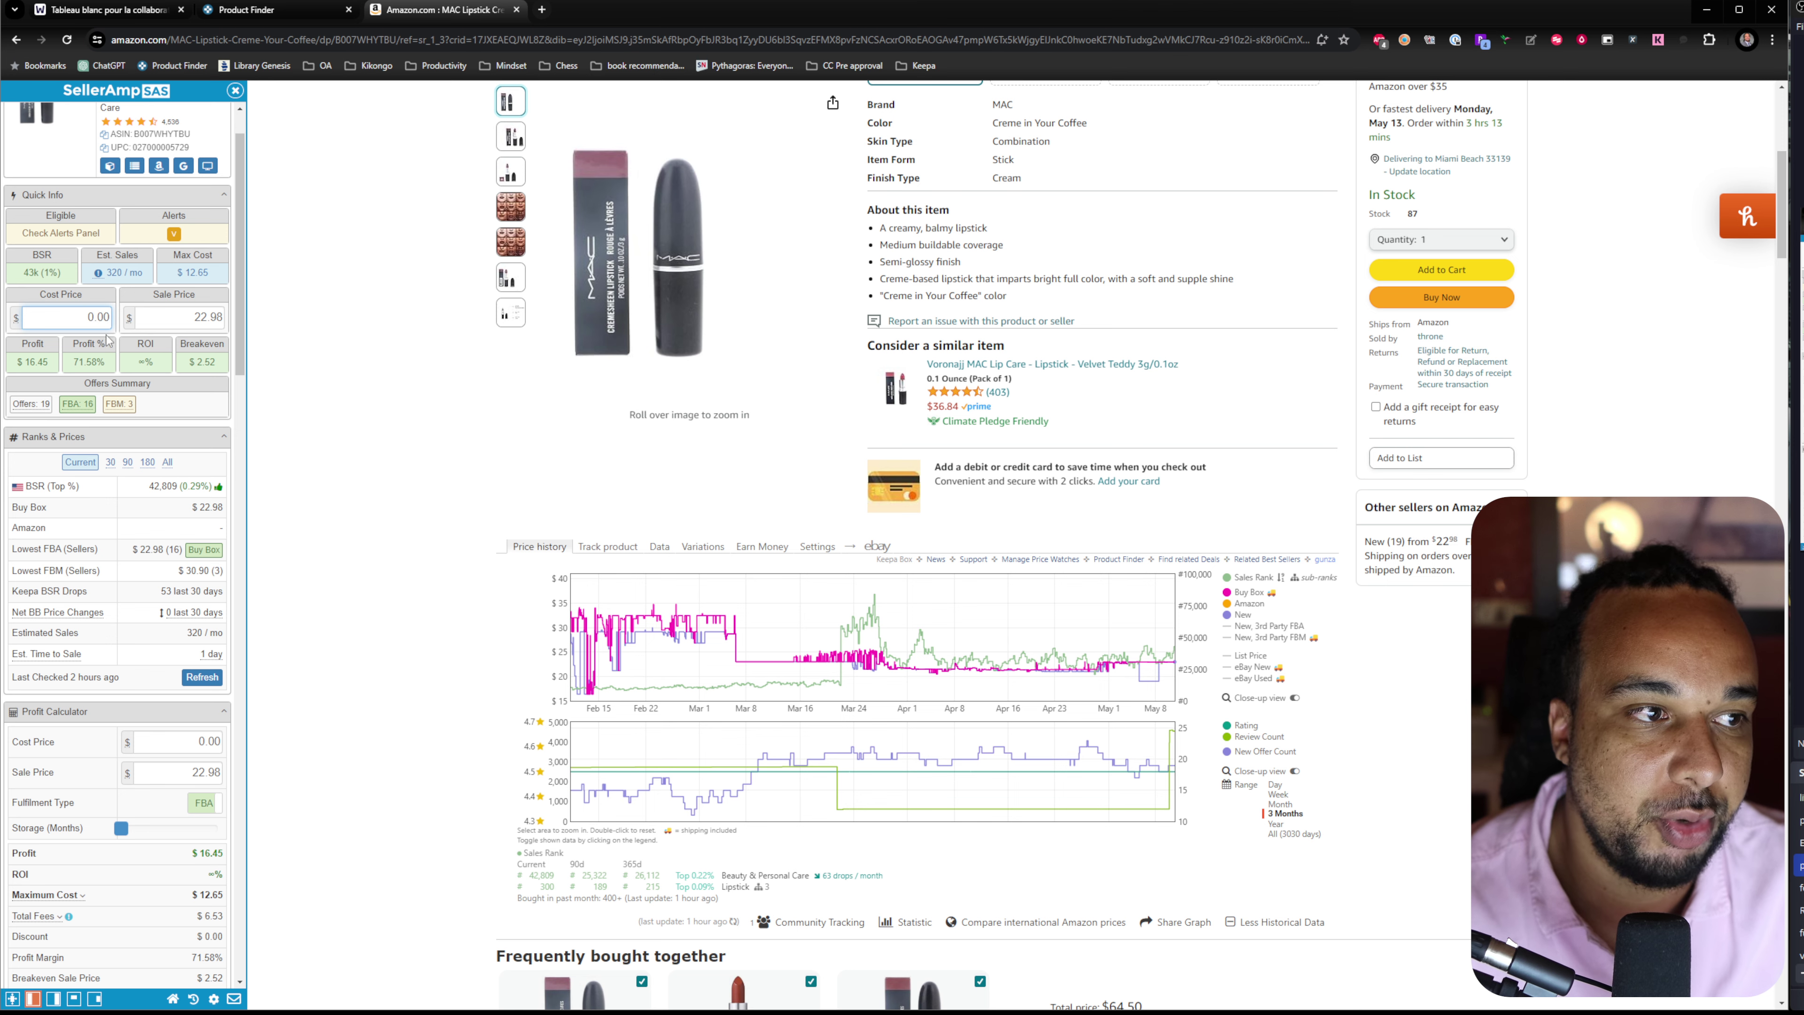
text(10)
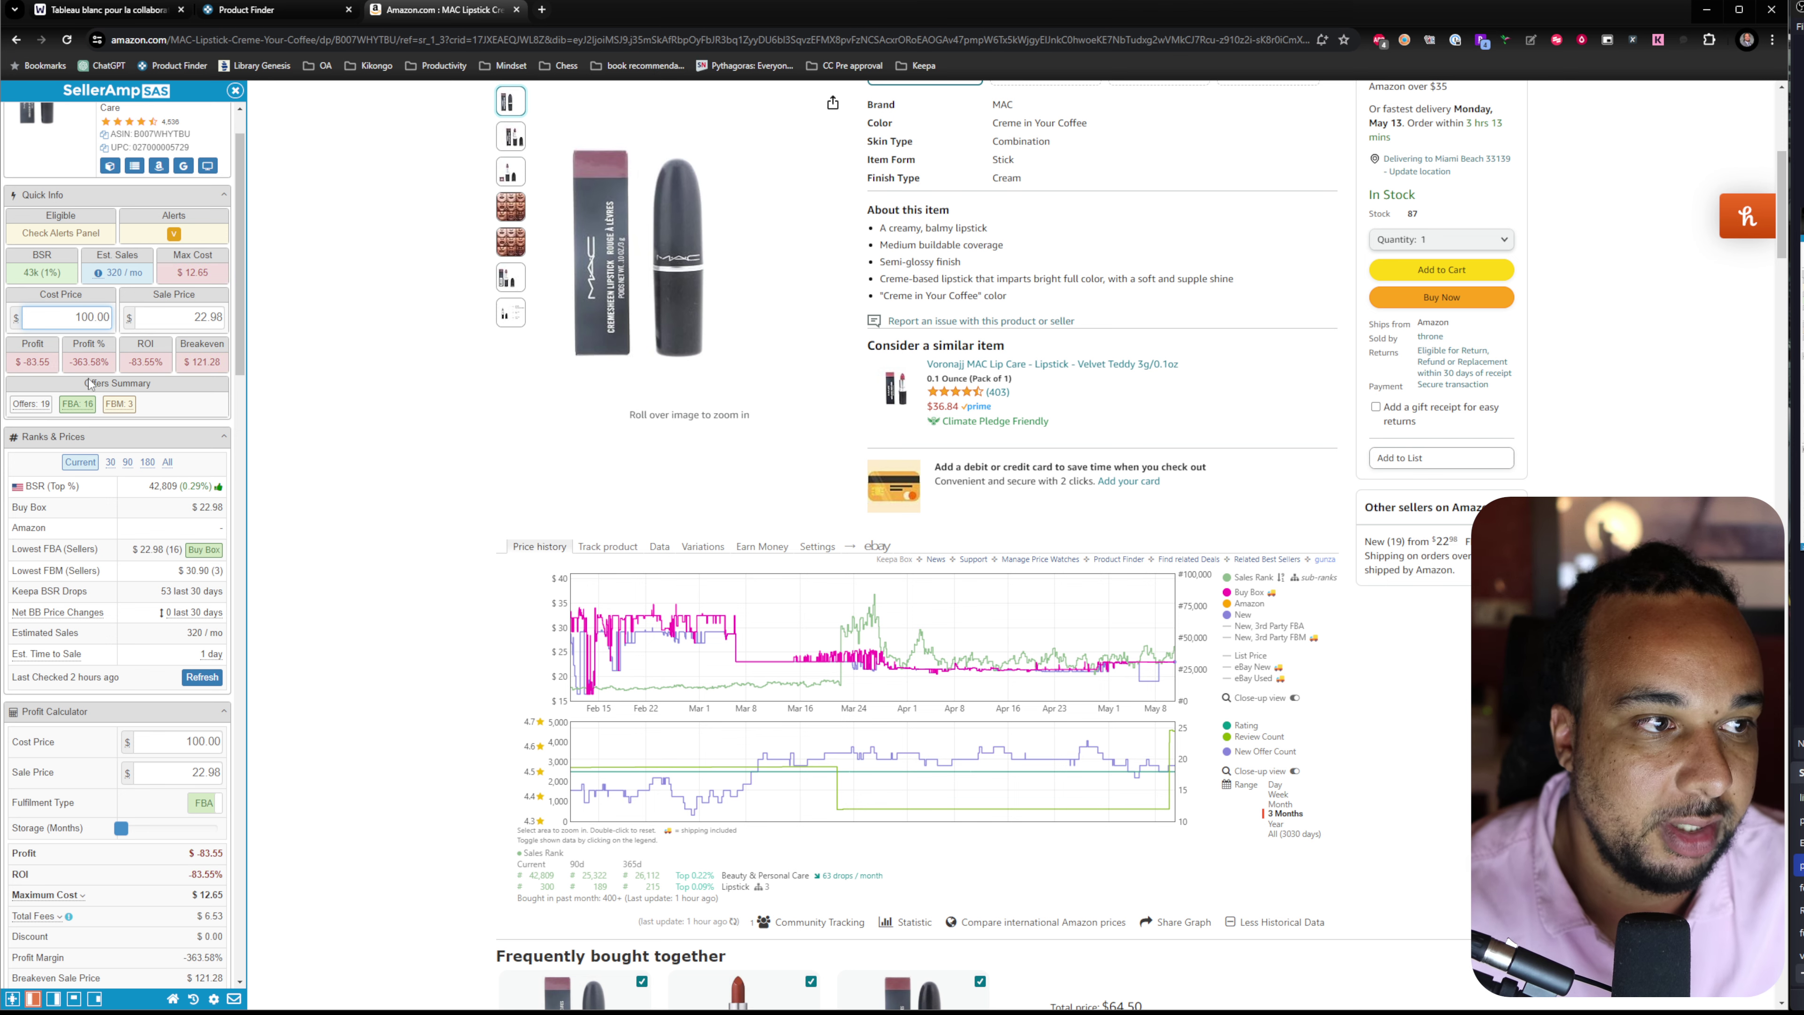
key(Delete)
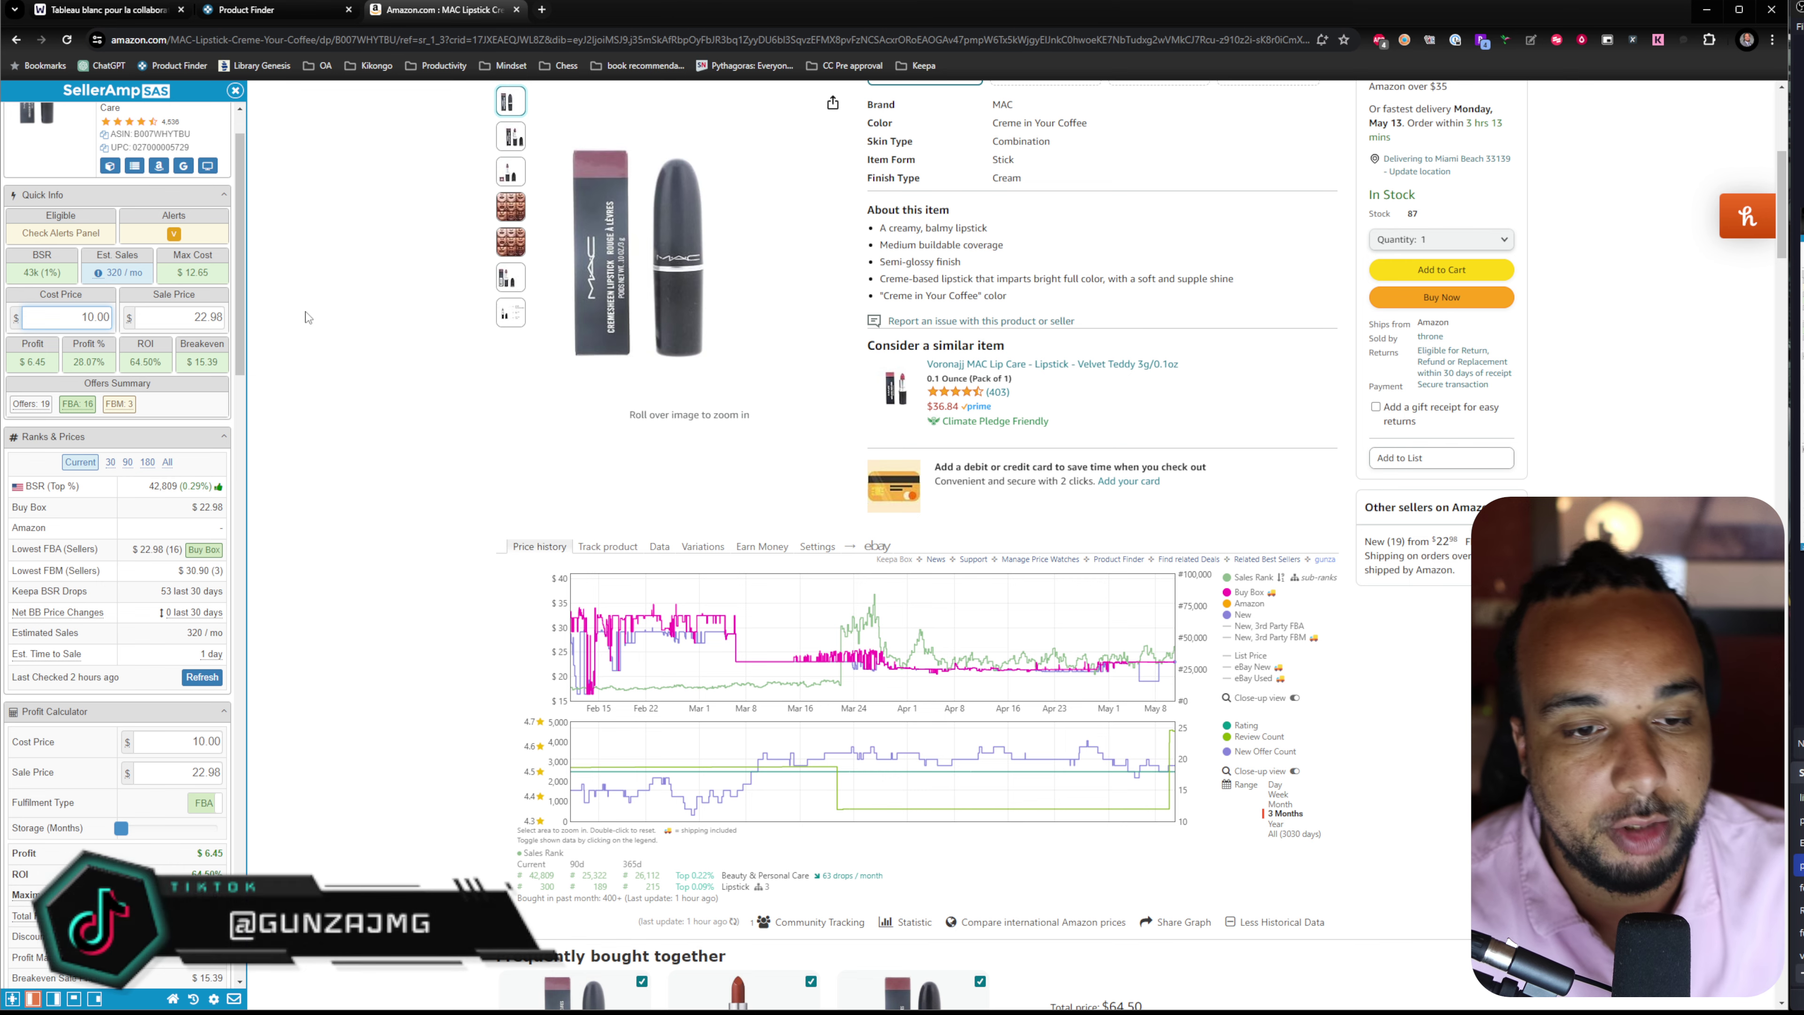
scroll(476, 426, down, 5)
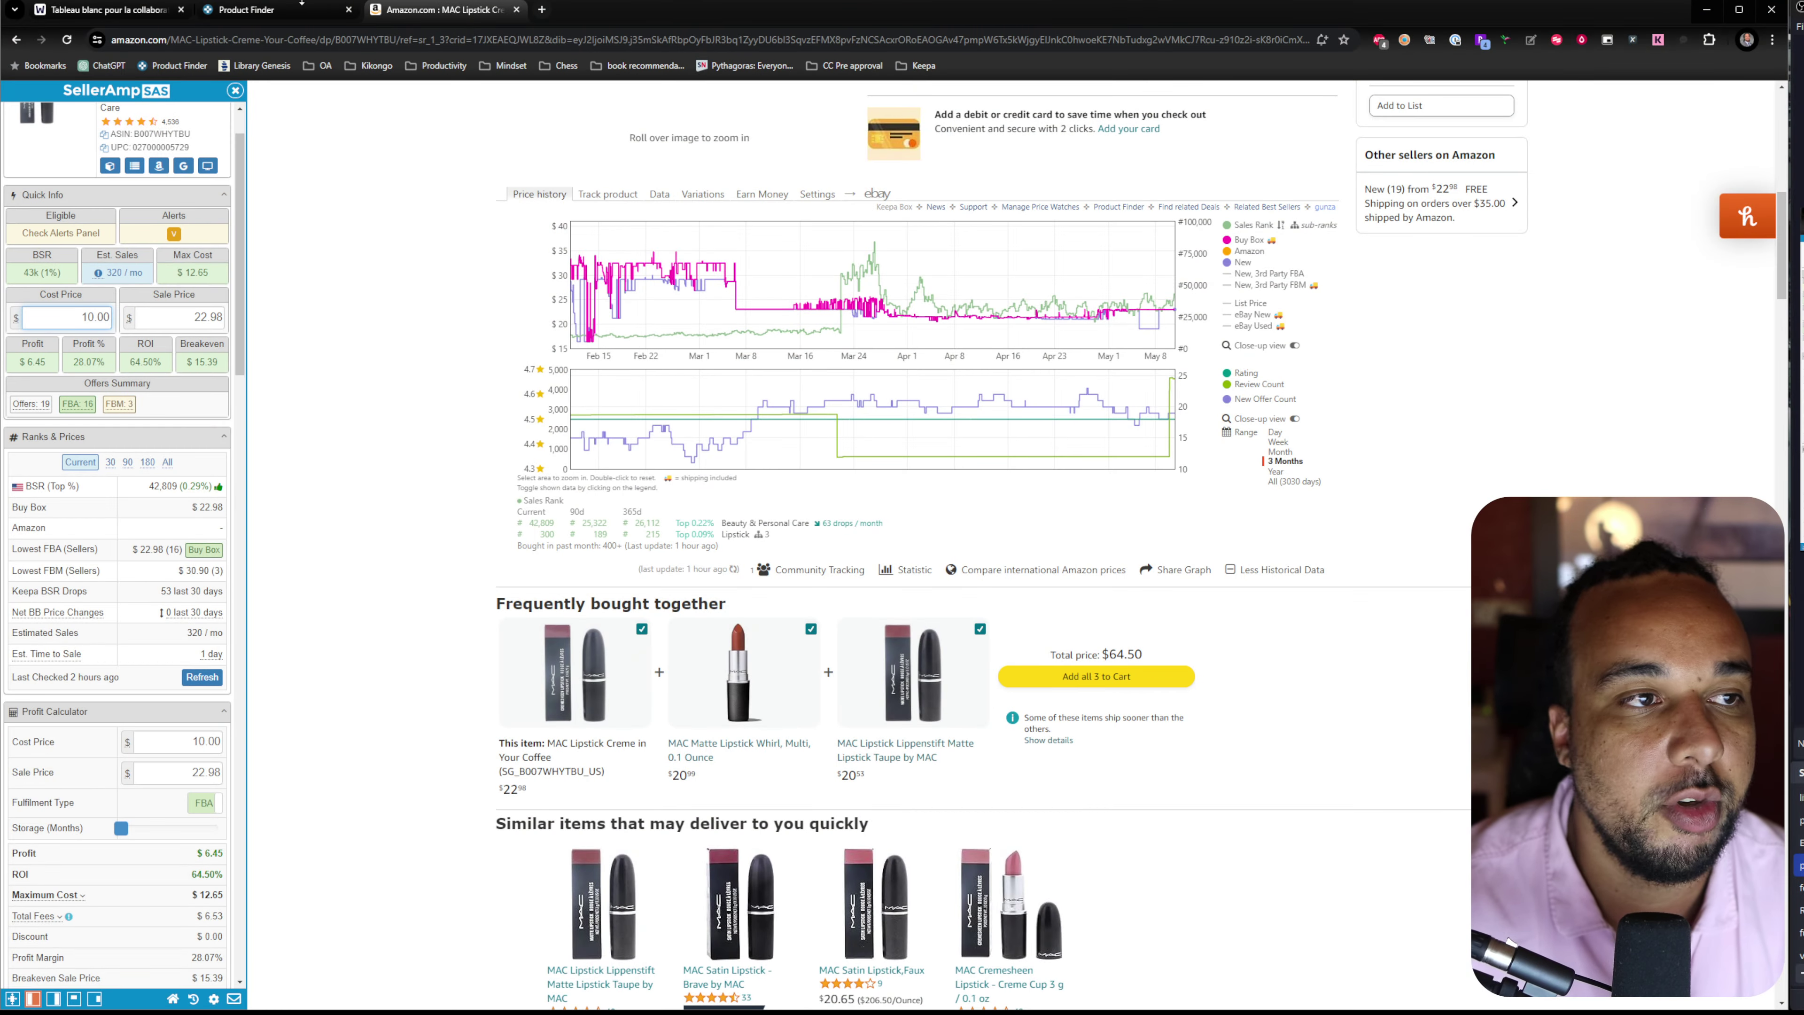
click(296, 10)
- Set the Product Finder's 'Listed since' end date to 05/10/2023
drag(226, 9, 395, 3)
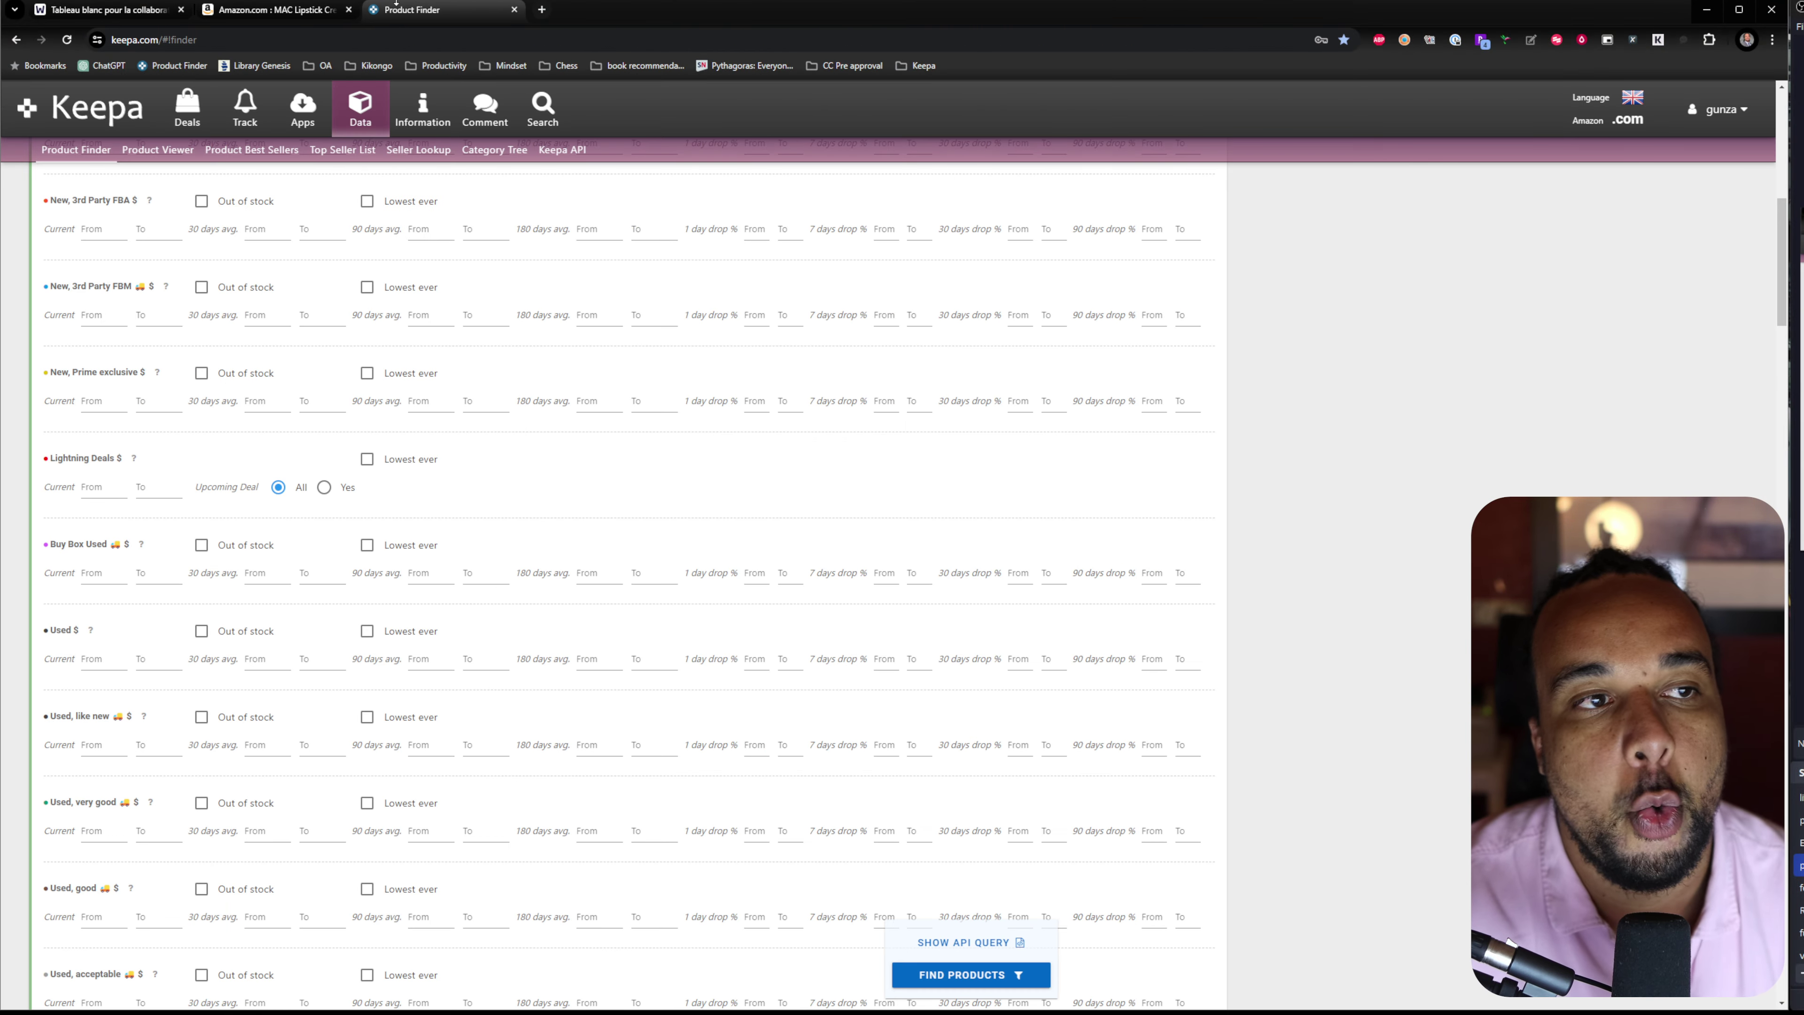
scroll(877, 360, down, 20)
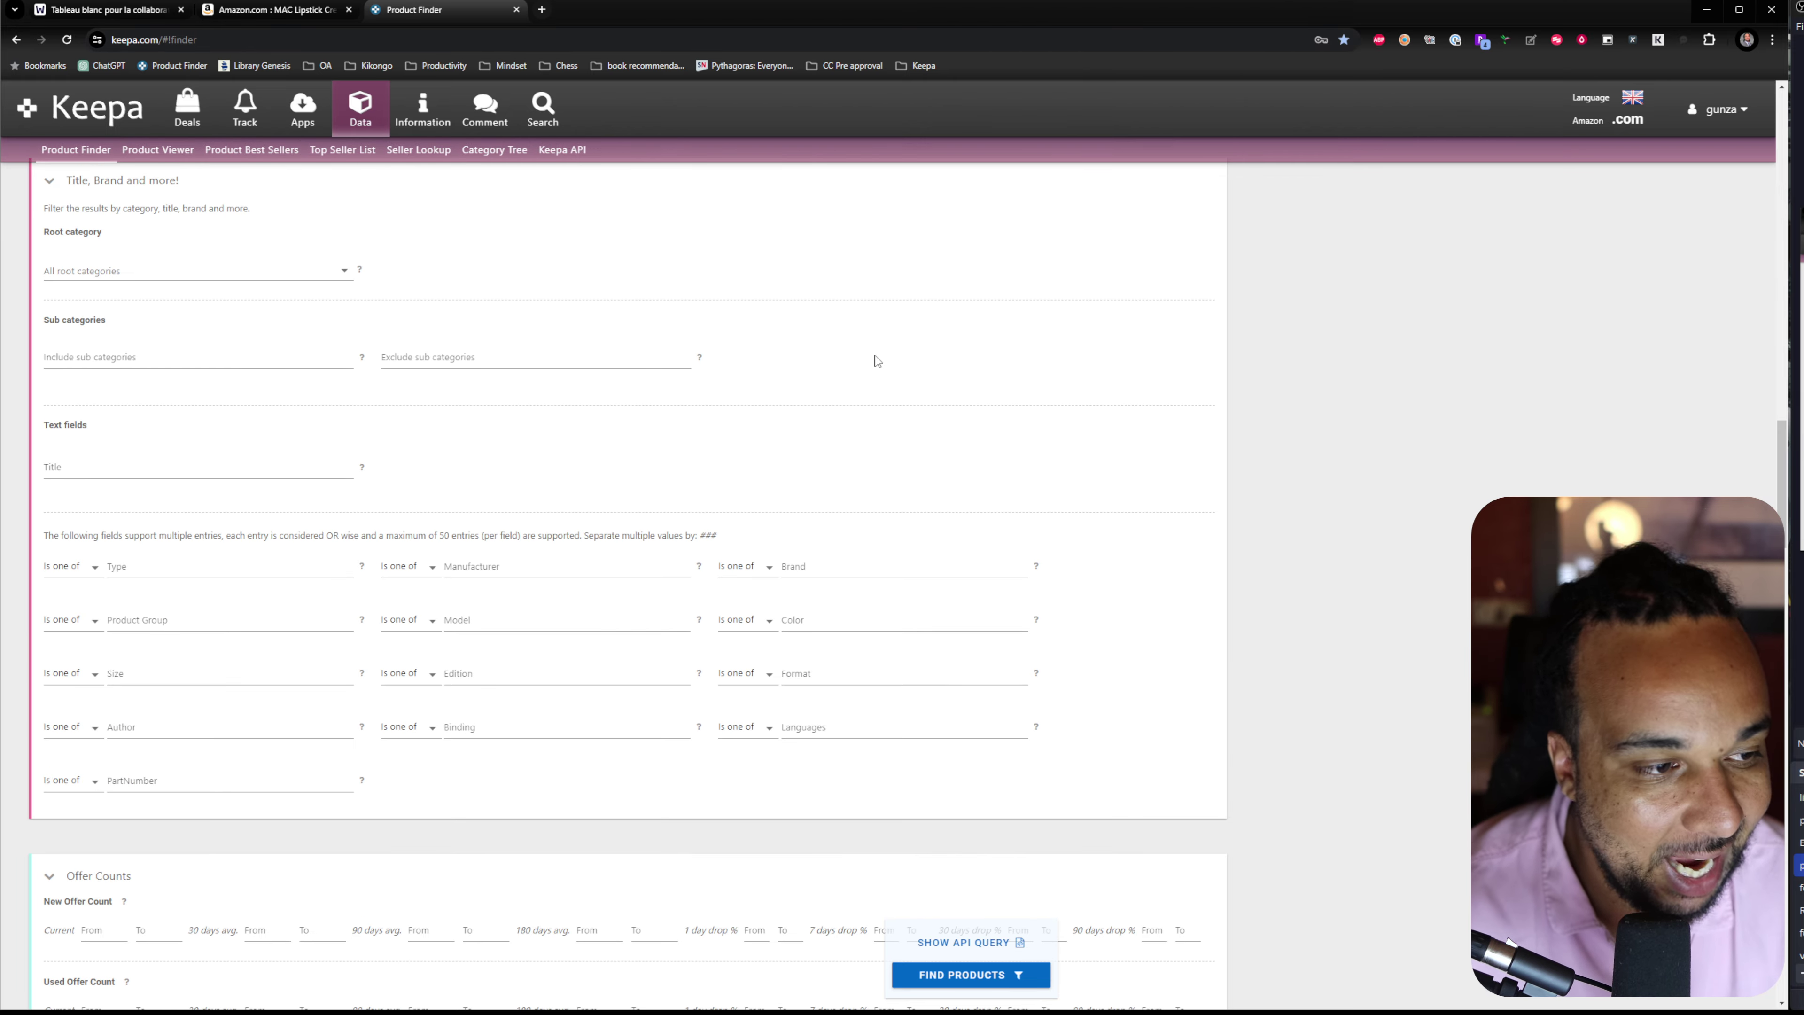
scroll(877, 360, down, 15)
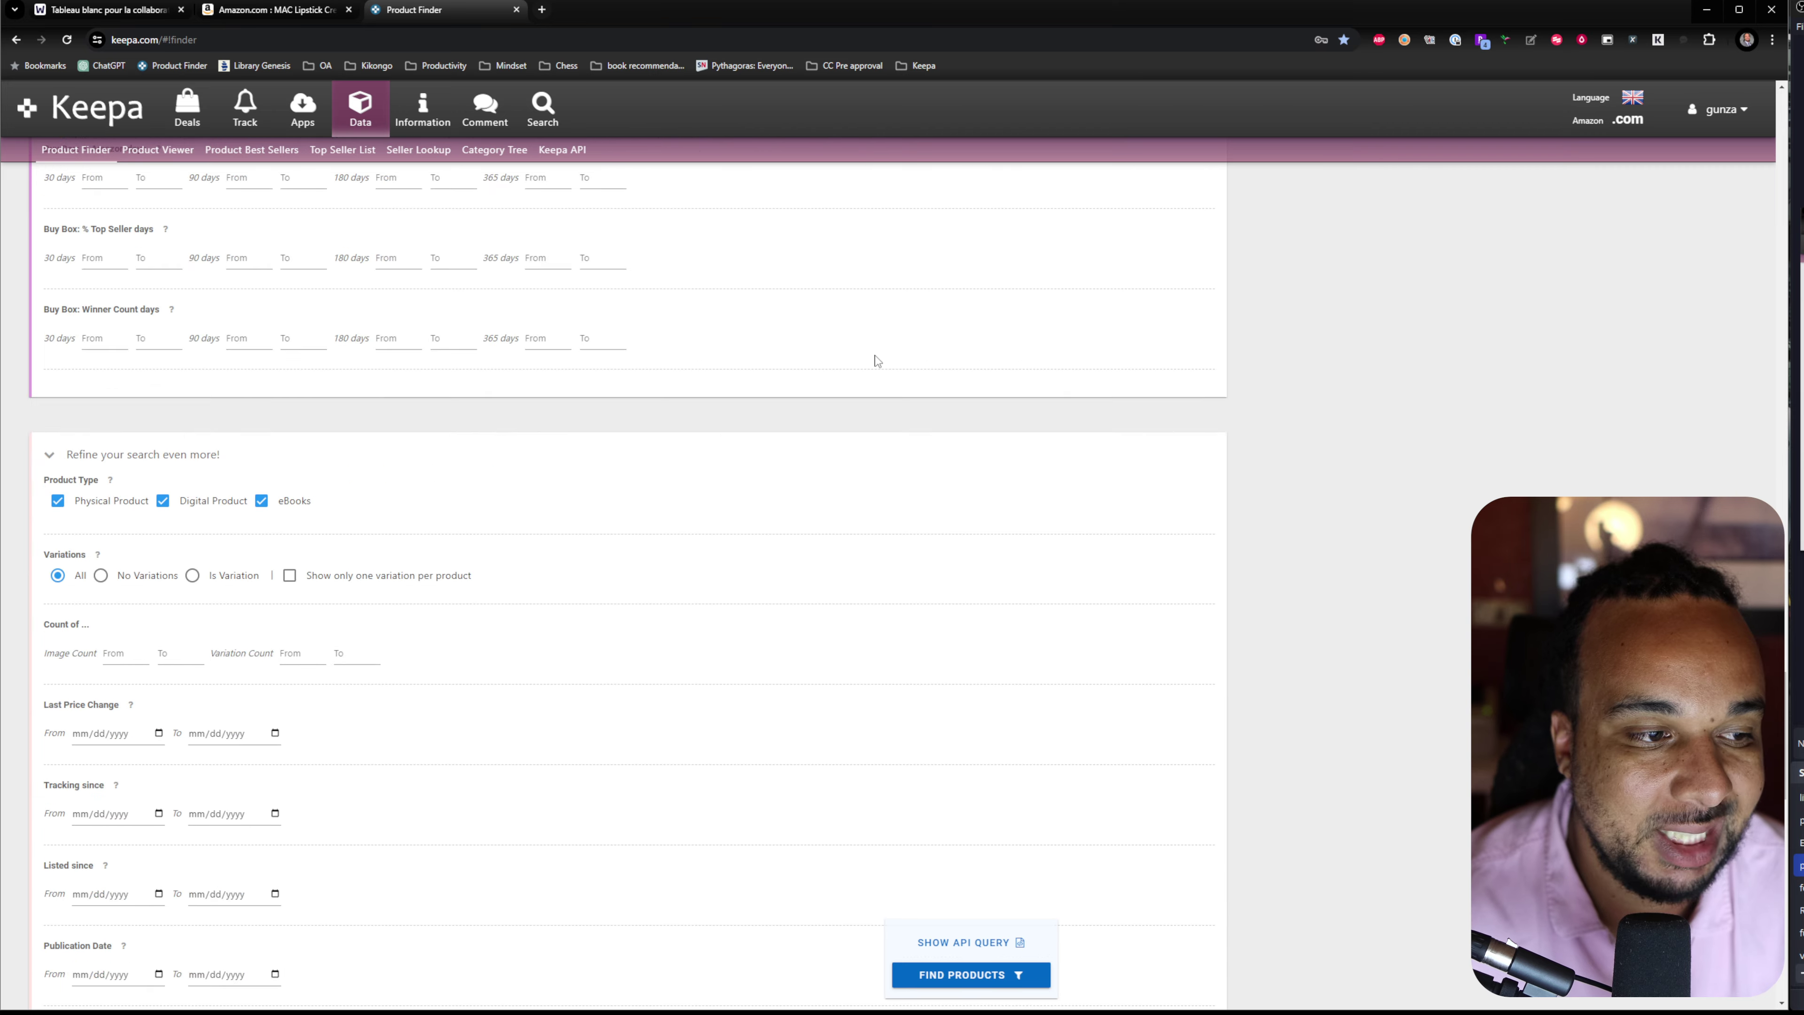
scroll(877, 361, up, 3)
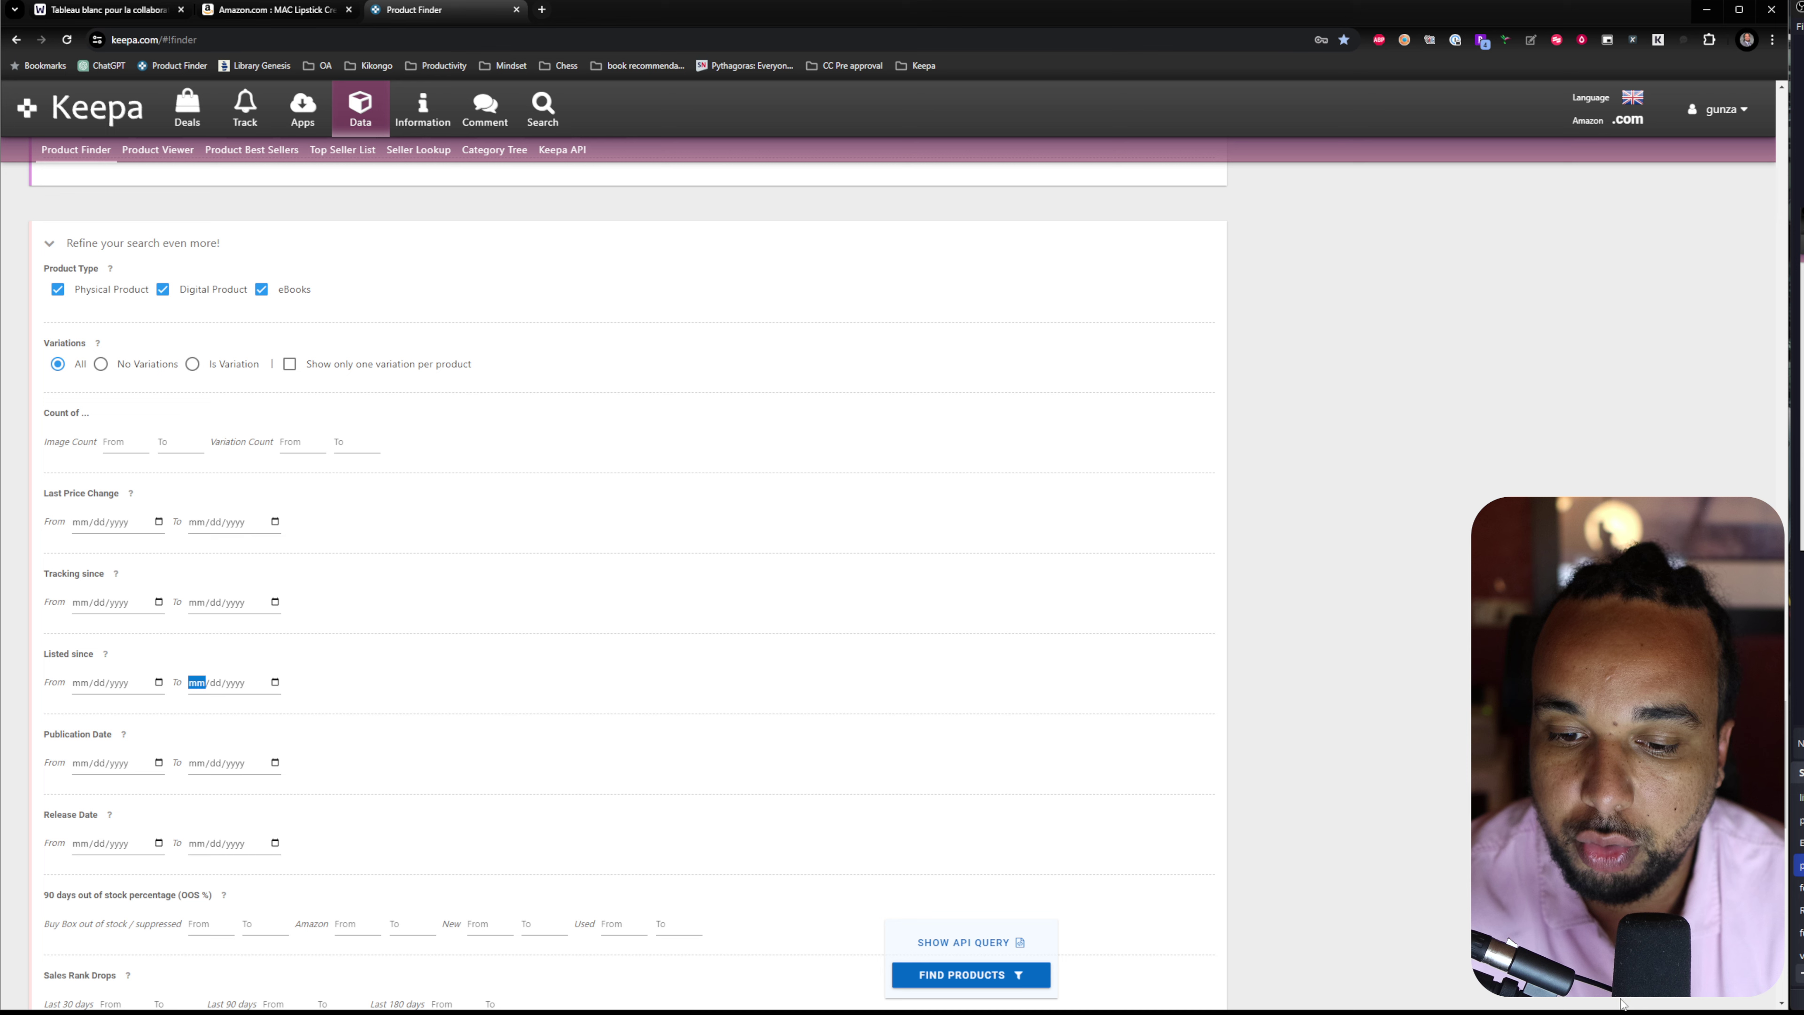
mouse_move(1621, 1013)
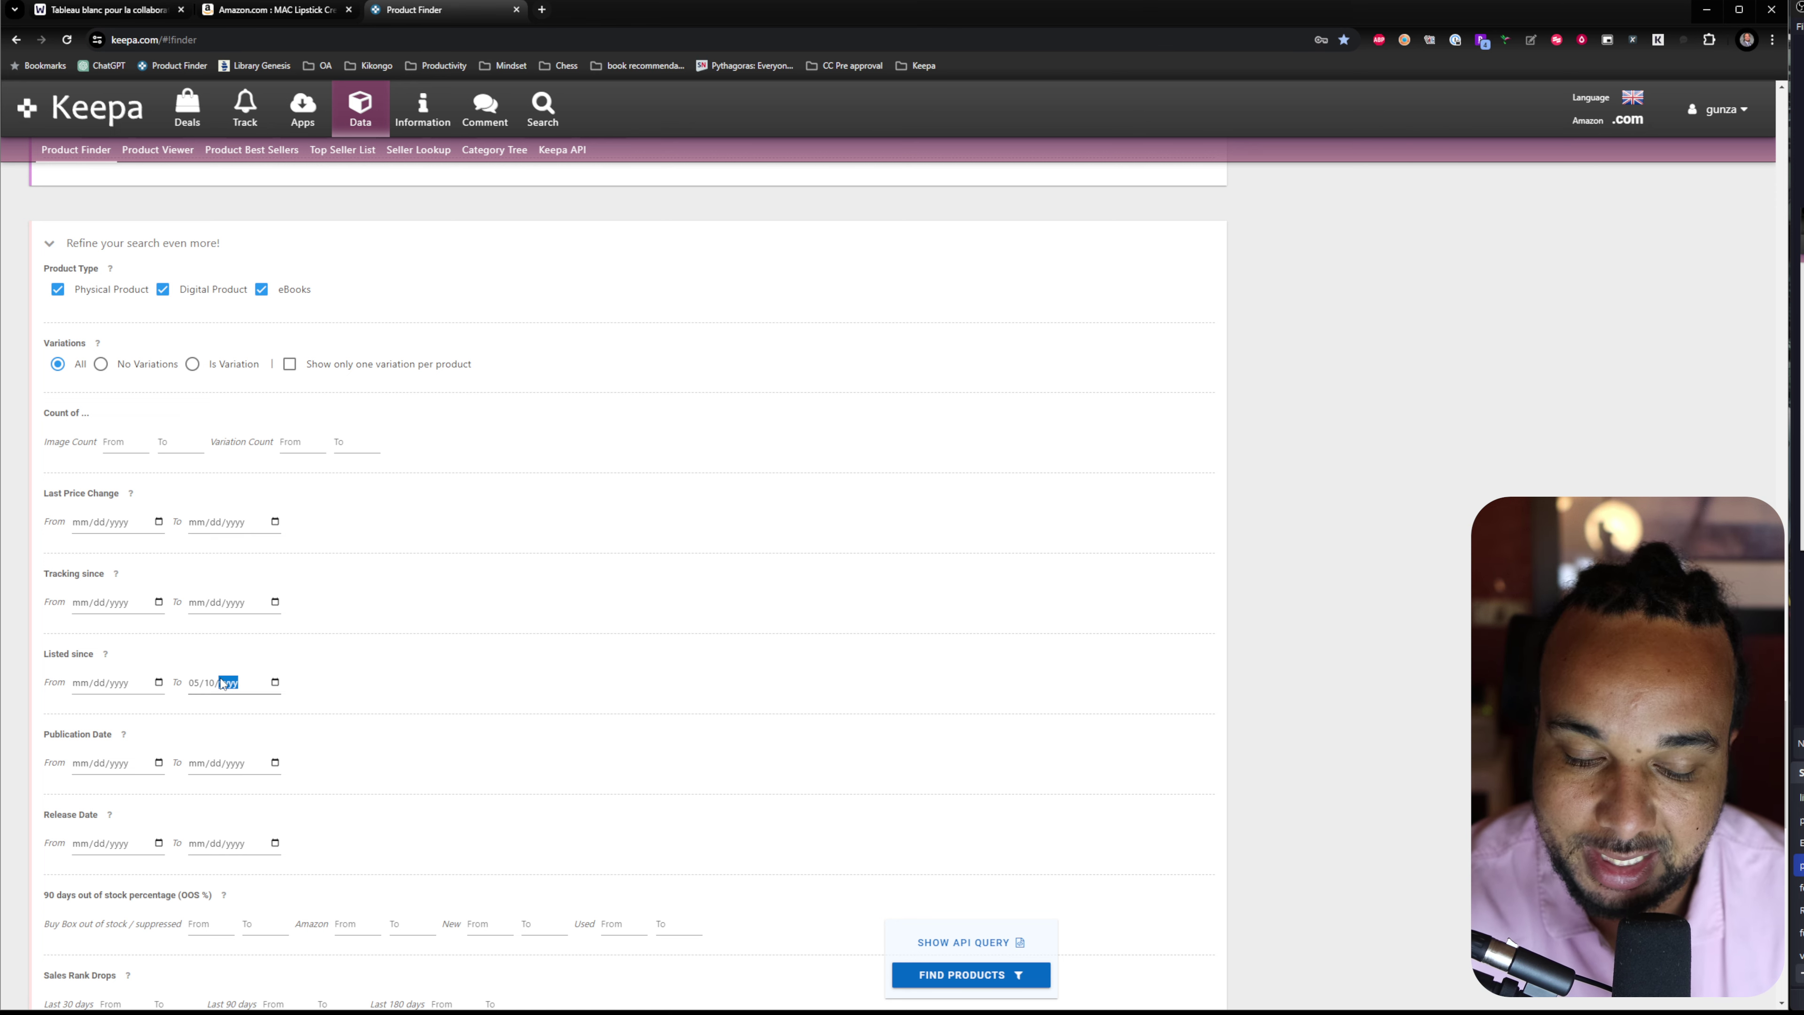
text(2023)
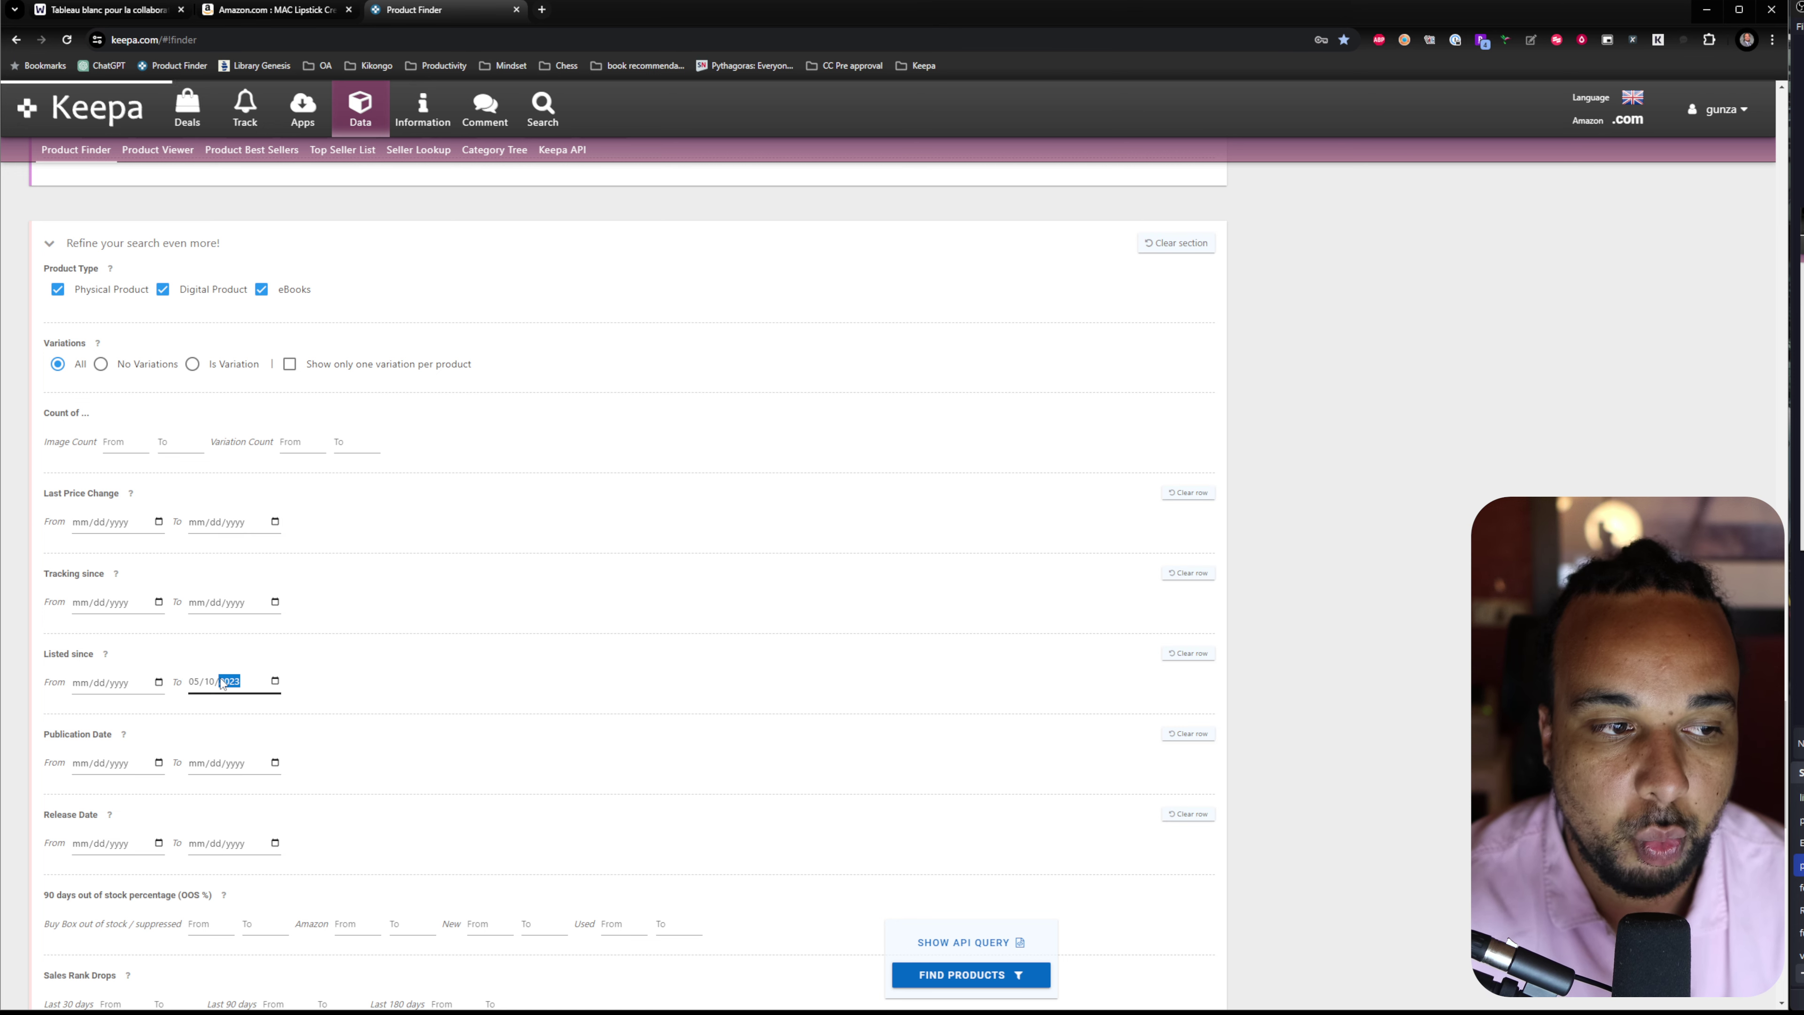
click(516, 668)
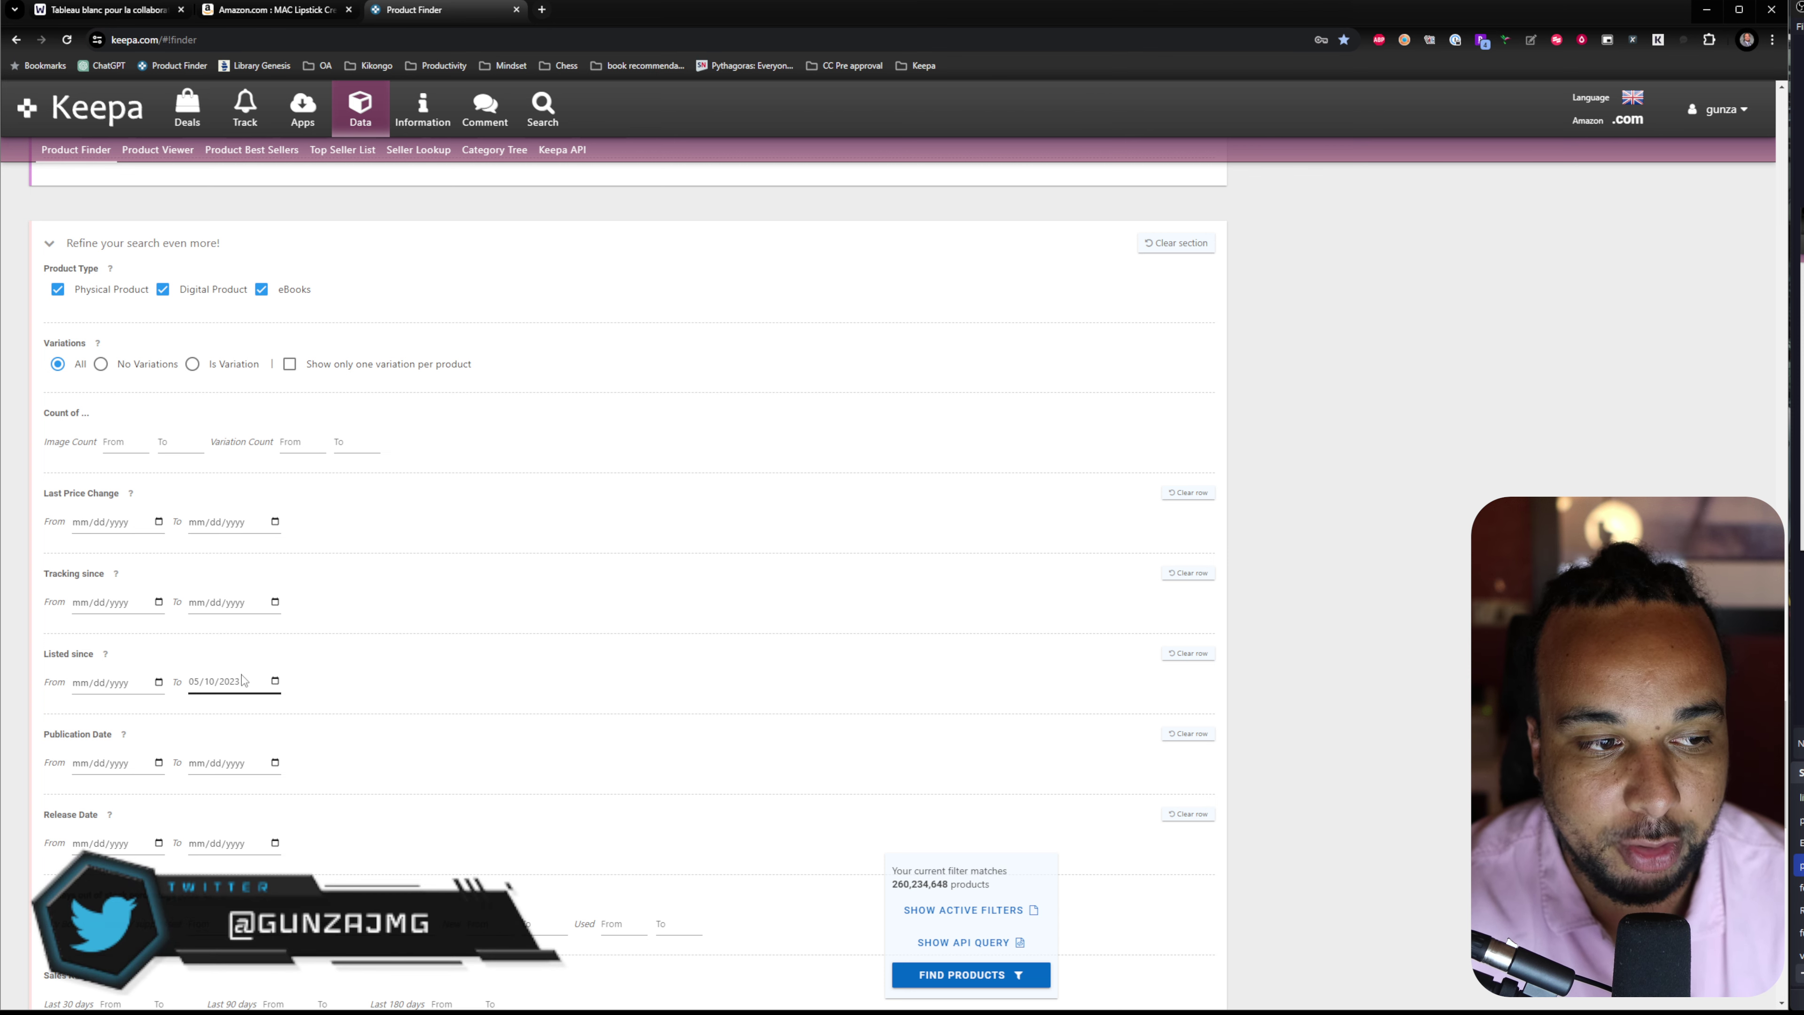
scroll(753, 572, down, 8)
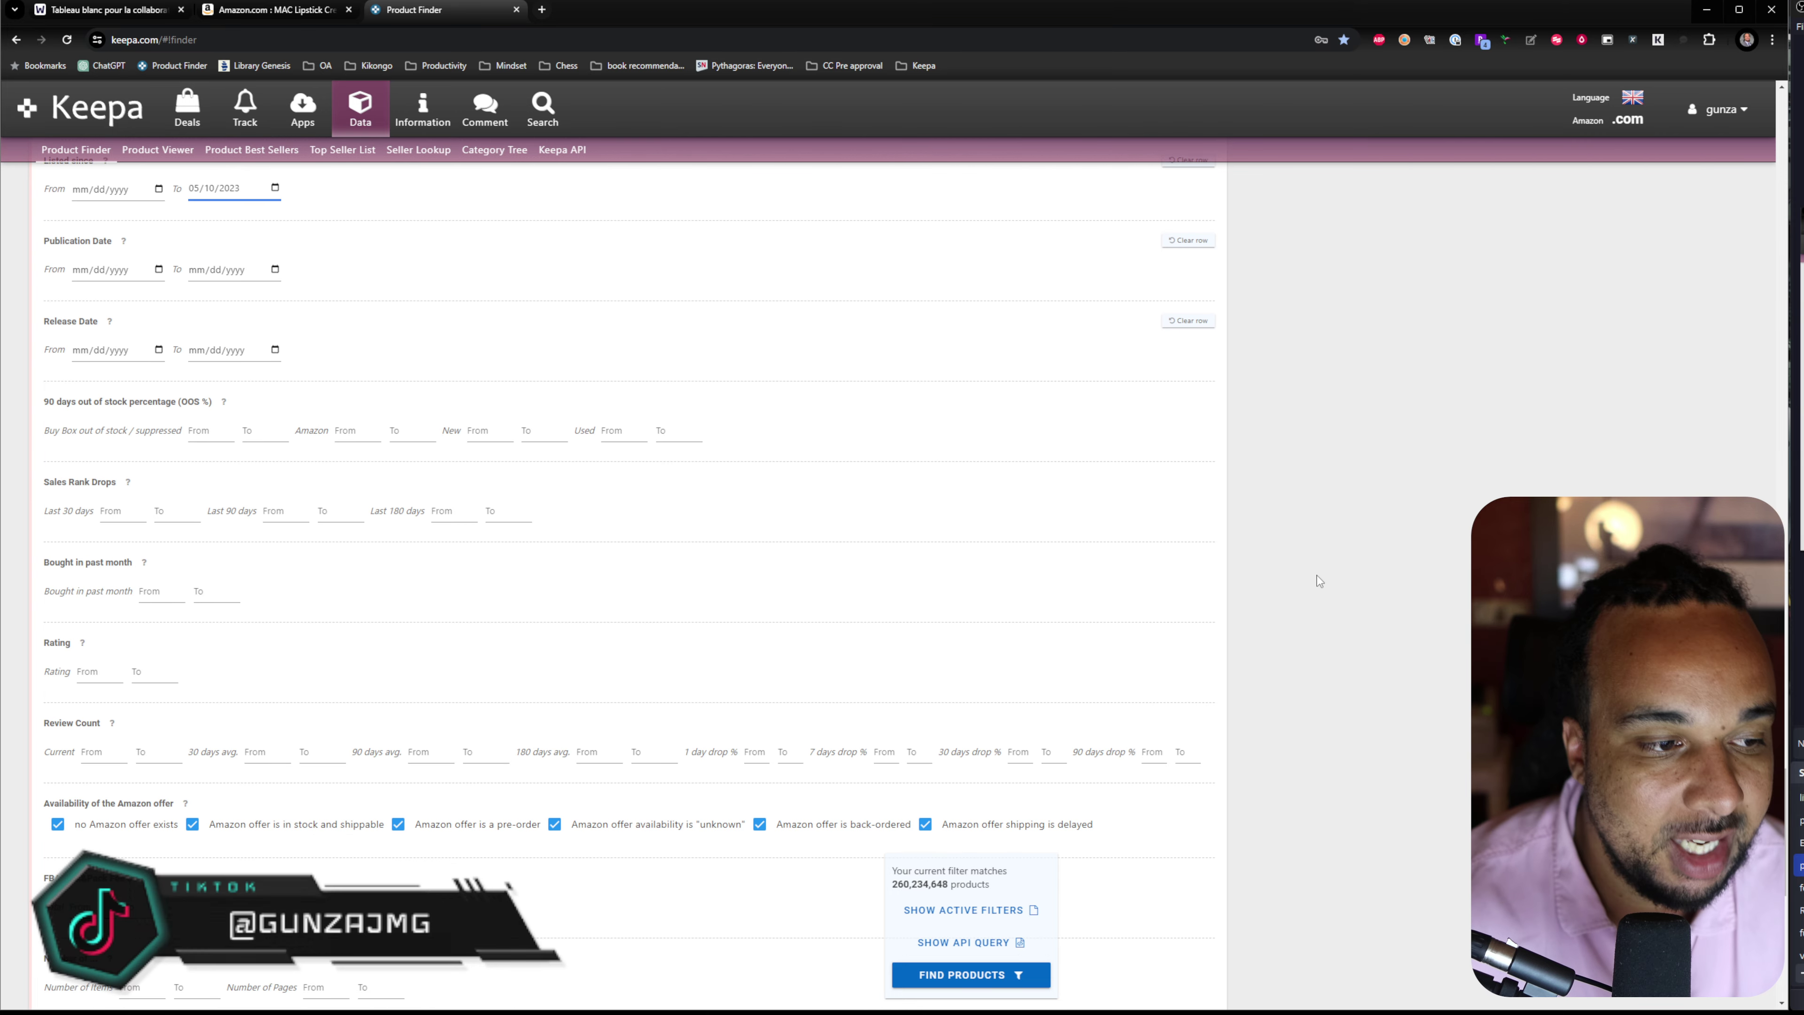
- Search the Product Finder page for 'oos' to find the 90 days out of stock filter
scroll(1317, 578, down, 7)
scroll(1318, 580, down, 3)
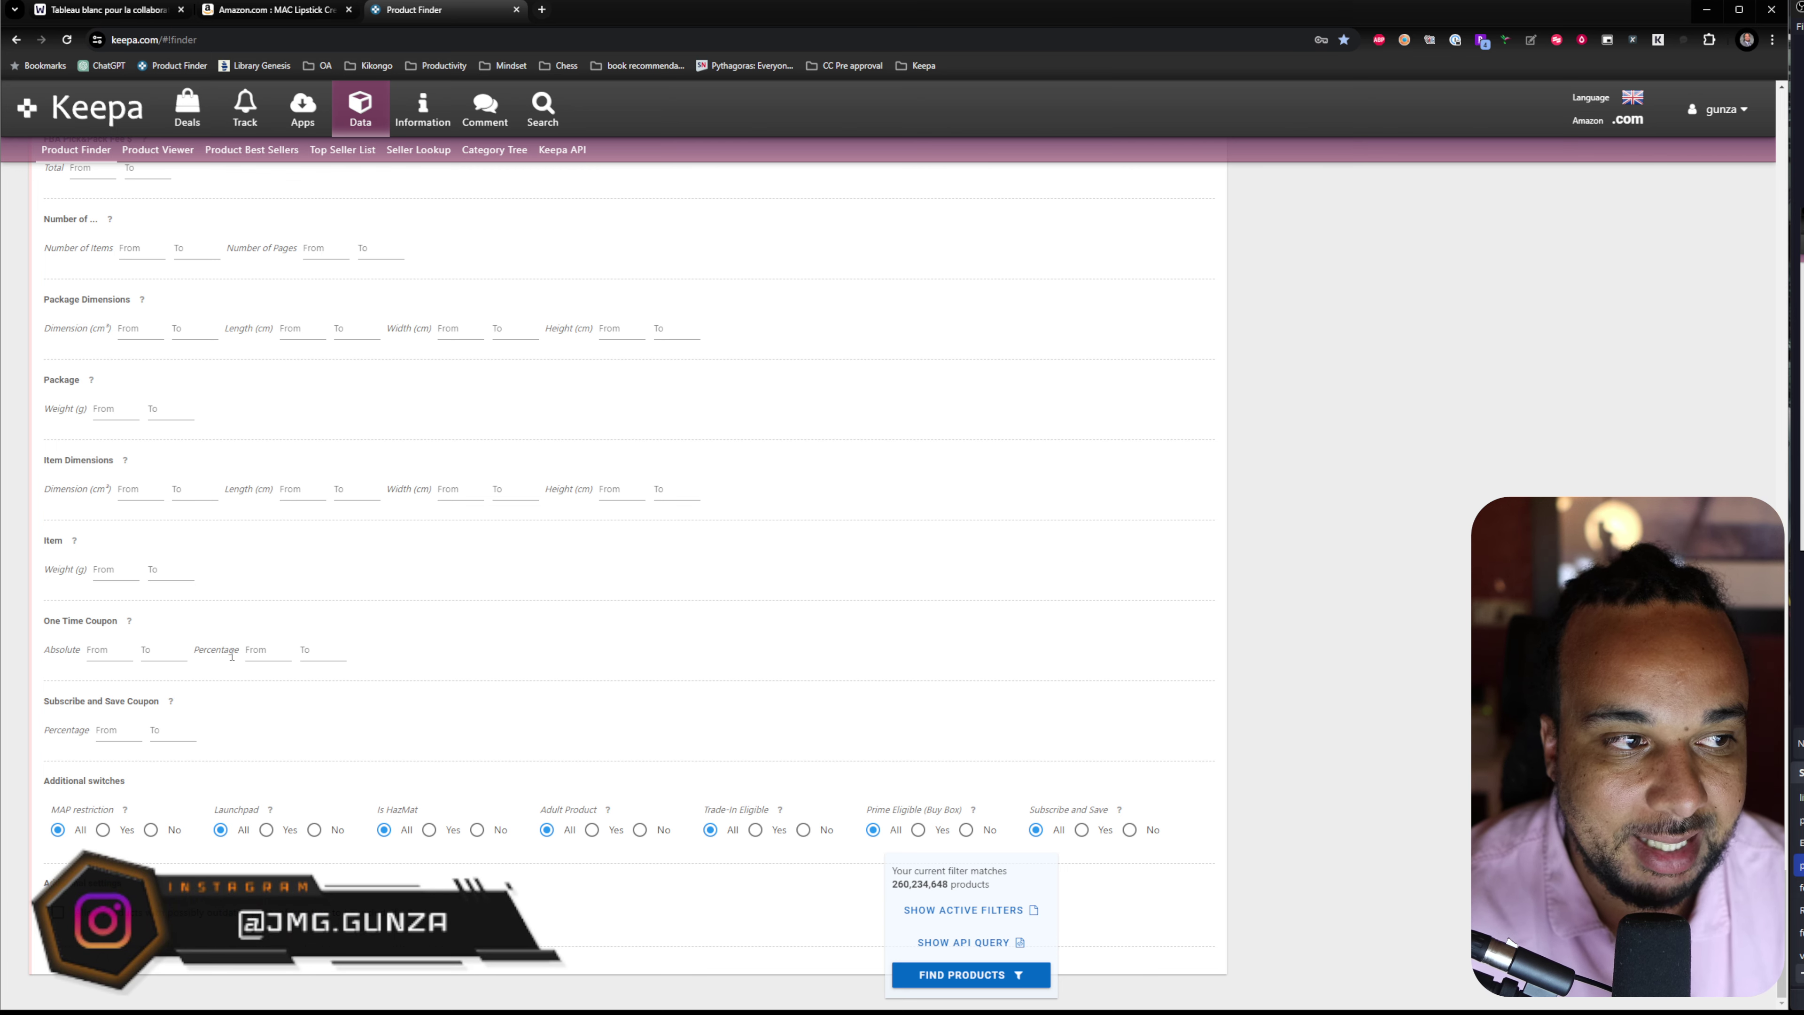
scroll(232, 655, up, 9)
scroll(347, 512, up, 13)
scroll(267, 577, down, 20)
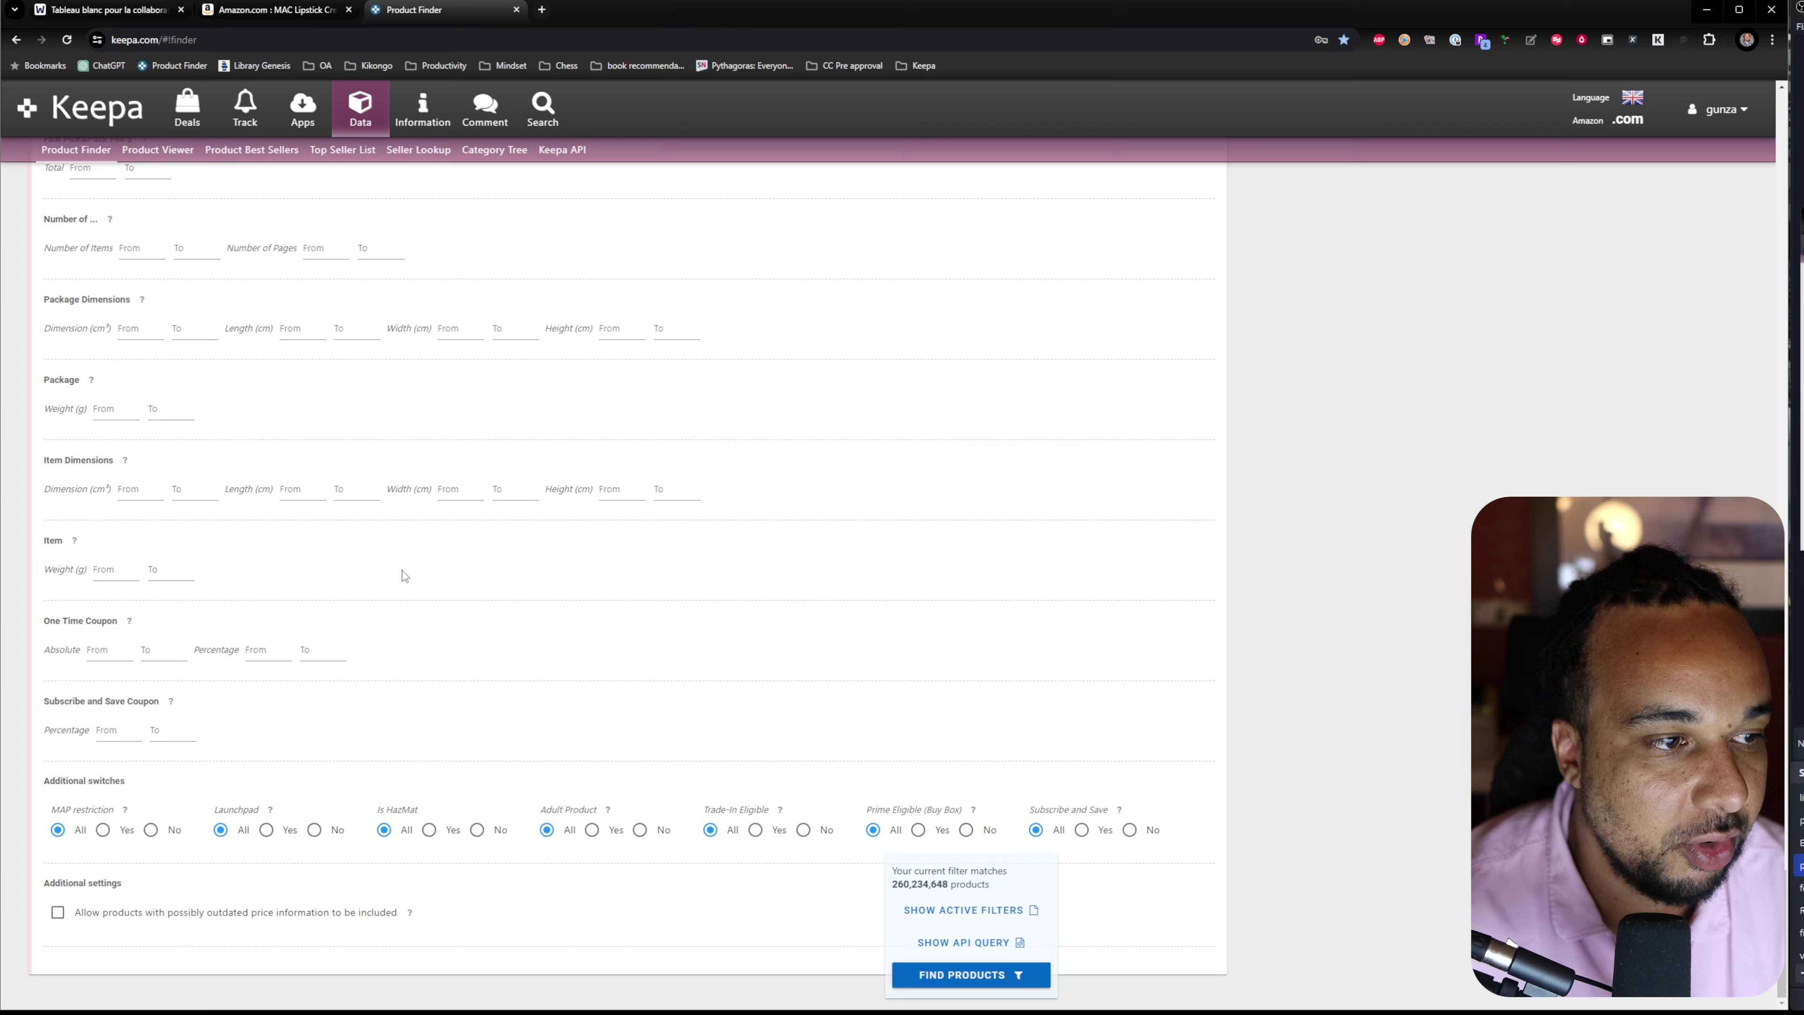
scroll(405, 575, up, 9)
key(ctrl+f)
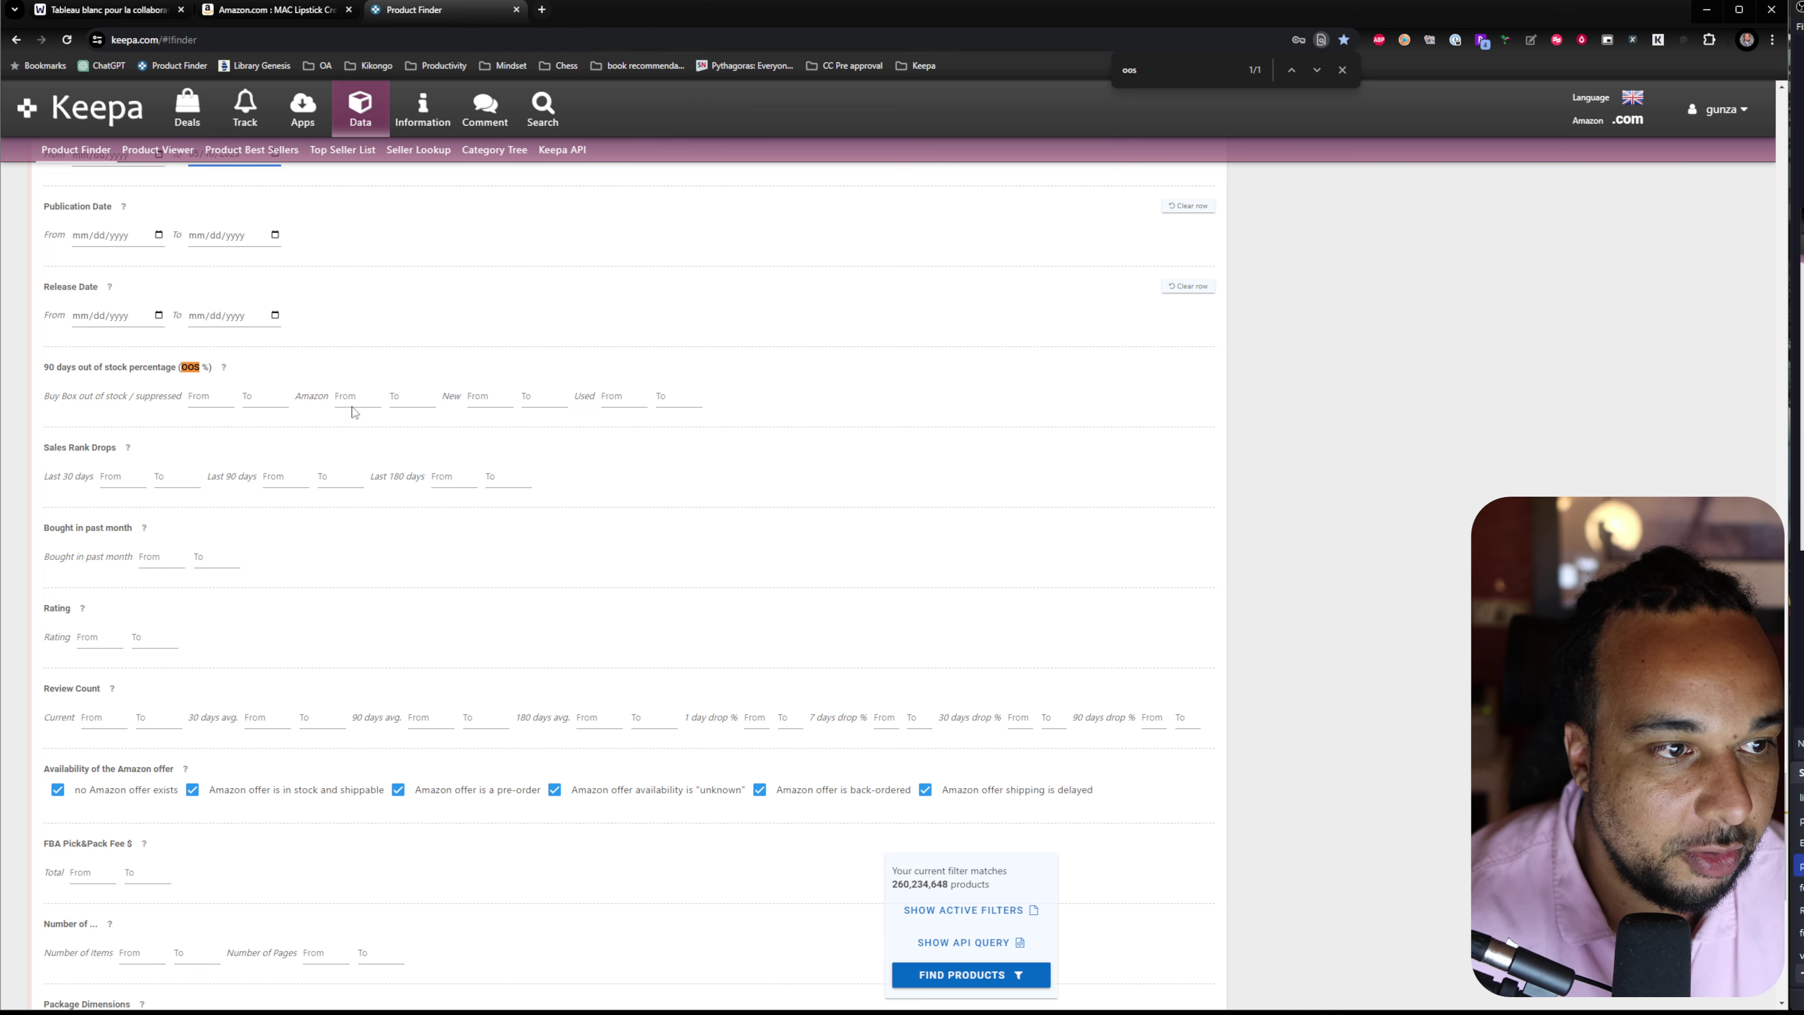
- Cap Sales Rank at 75000 and set the current New price minimum to 30
click(376, 395)
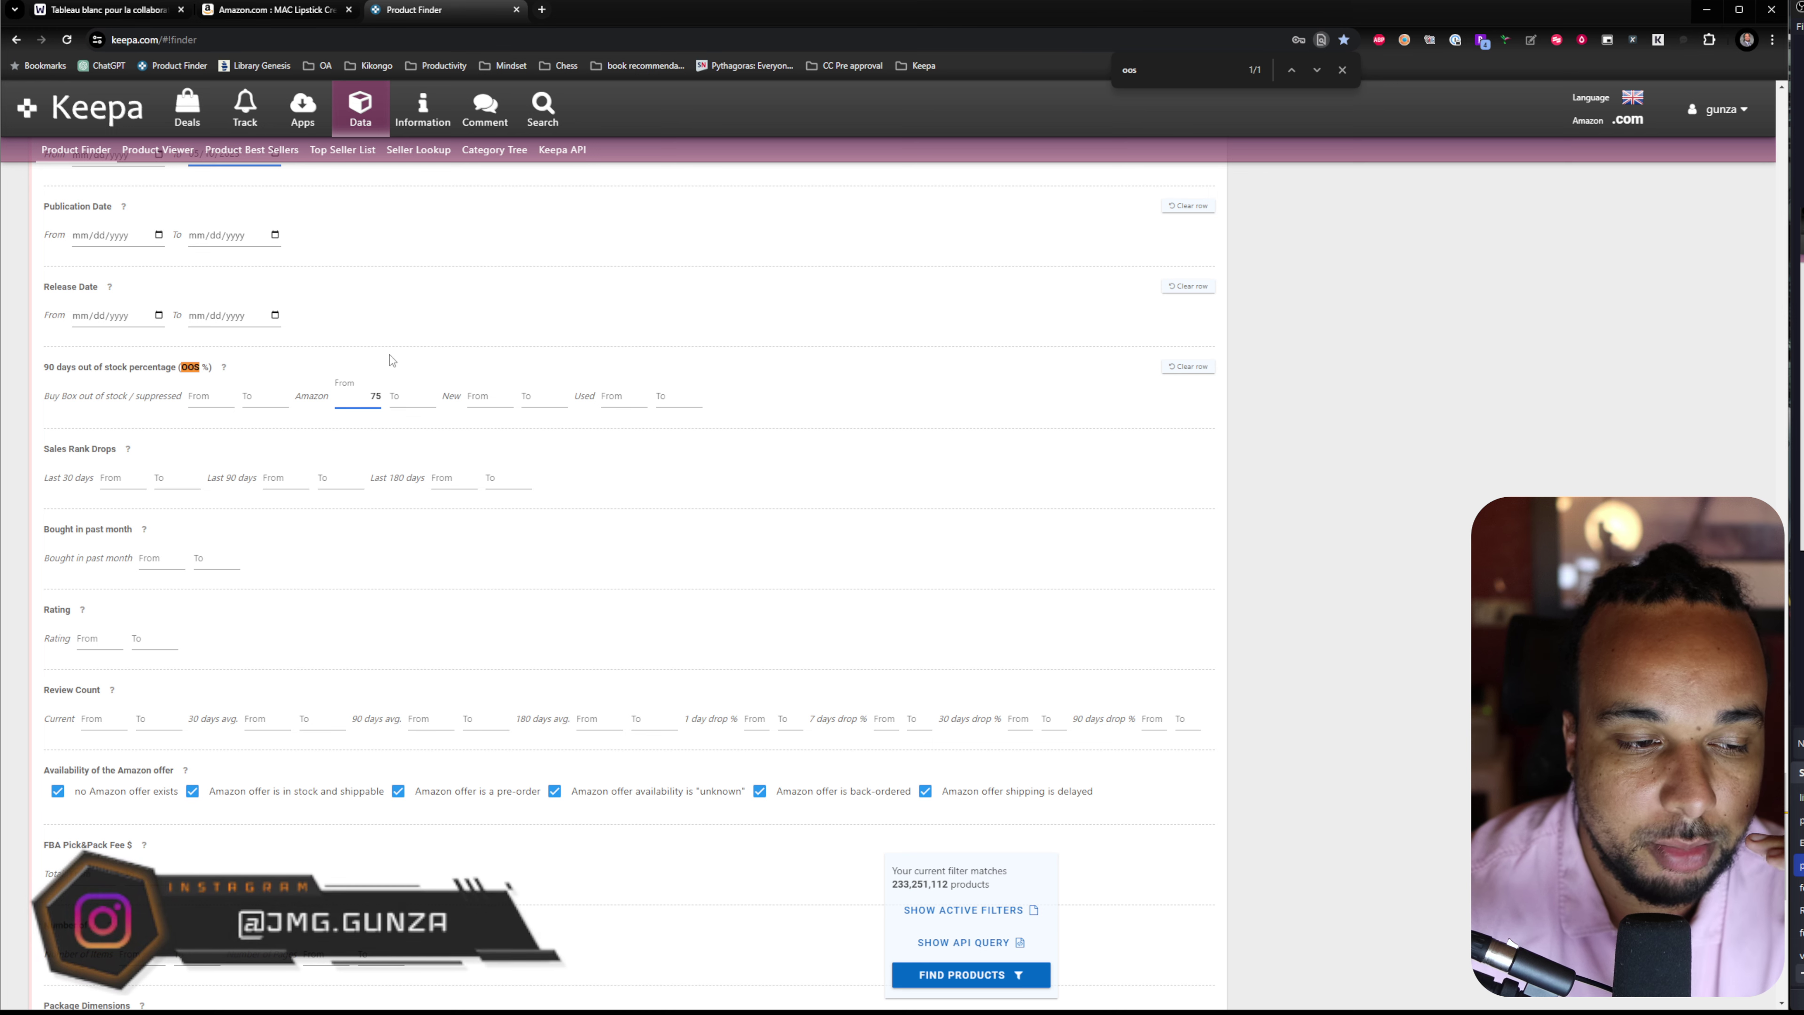
click(350, 410)
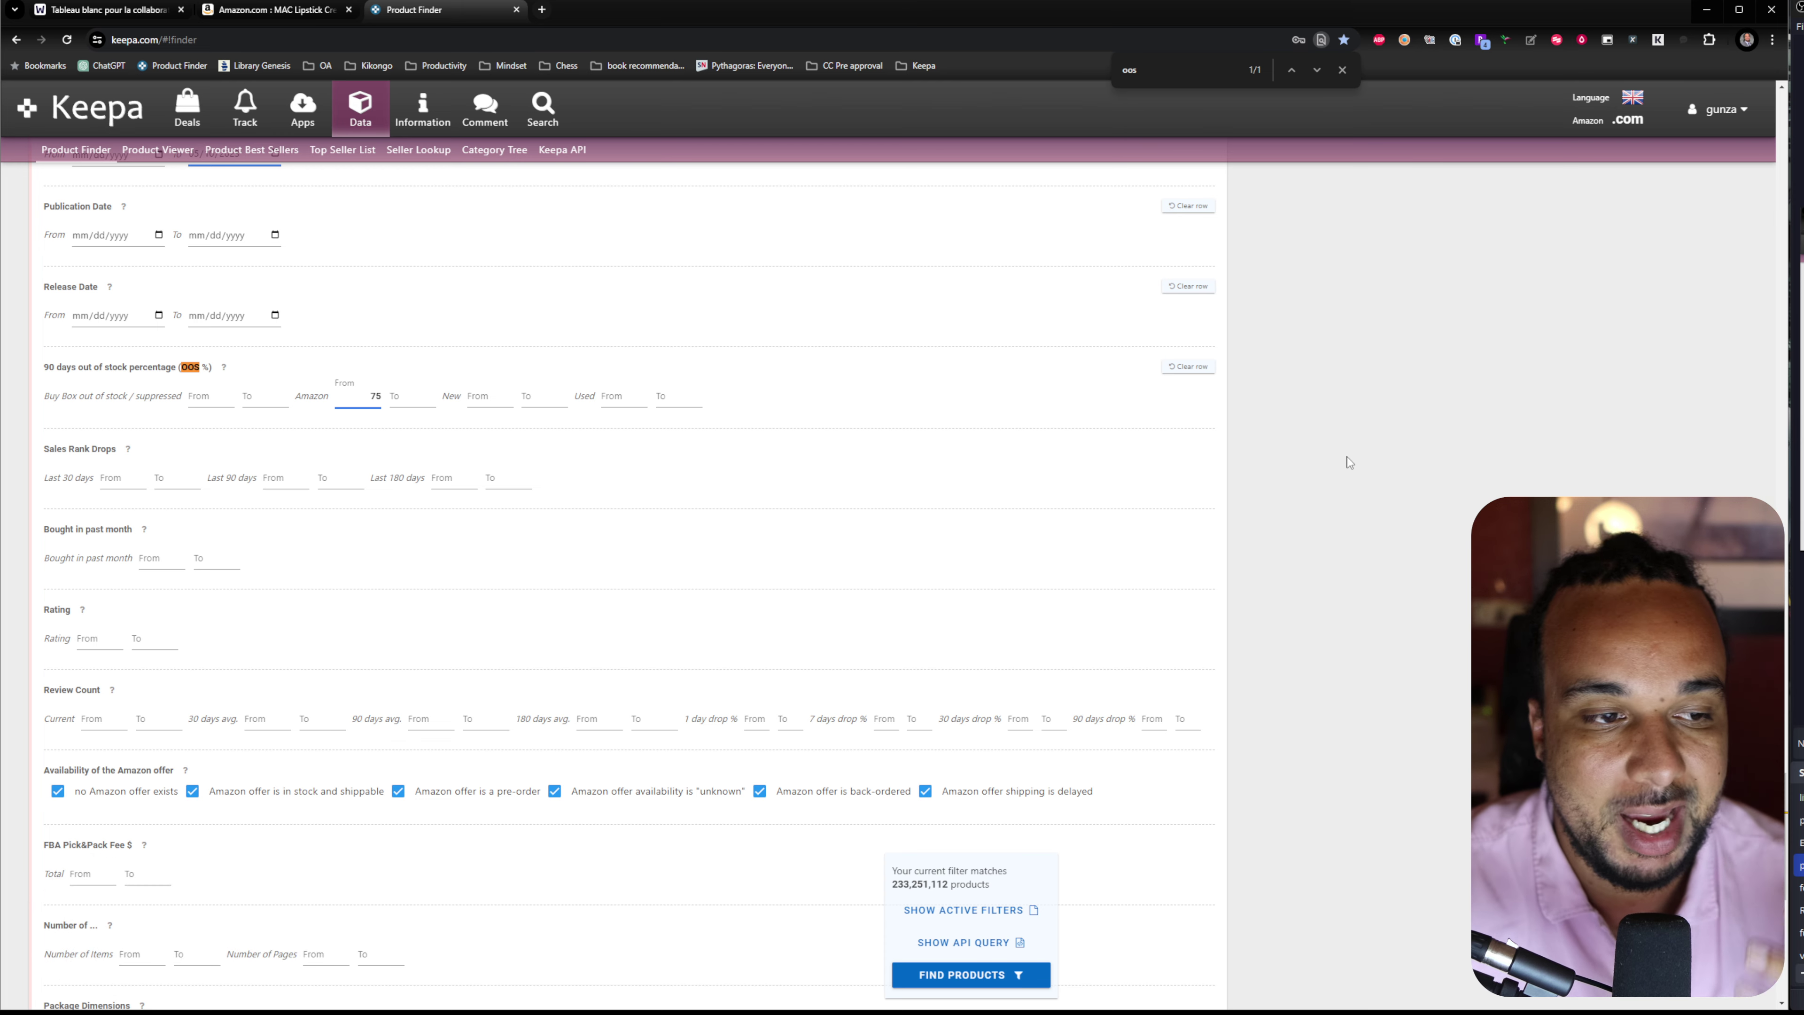
scroll(1331, 476, up, 20)
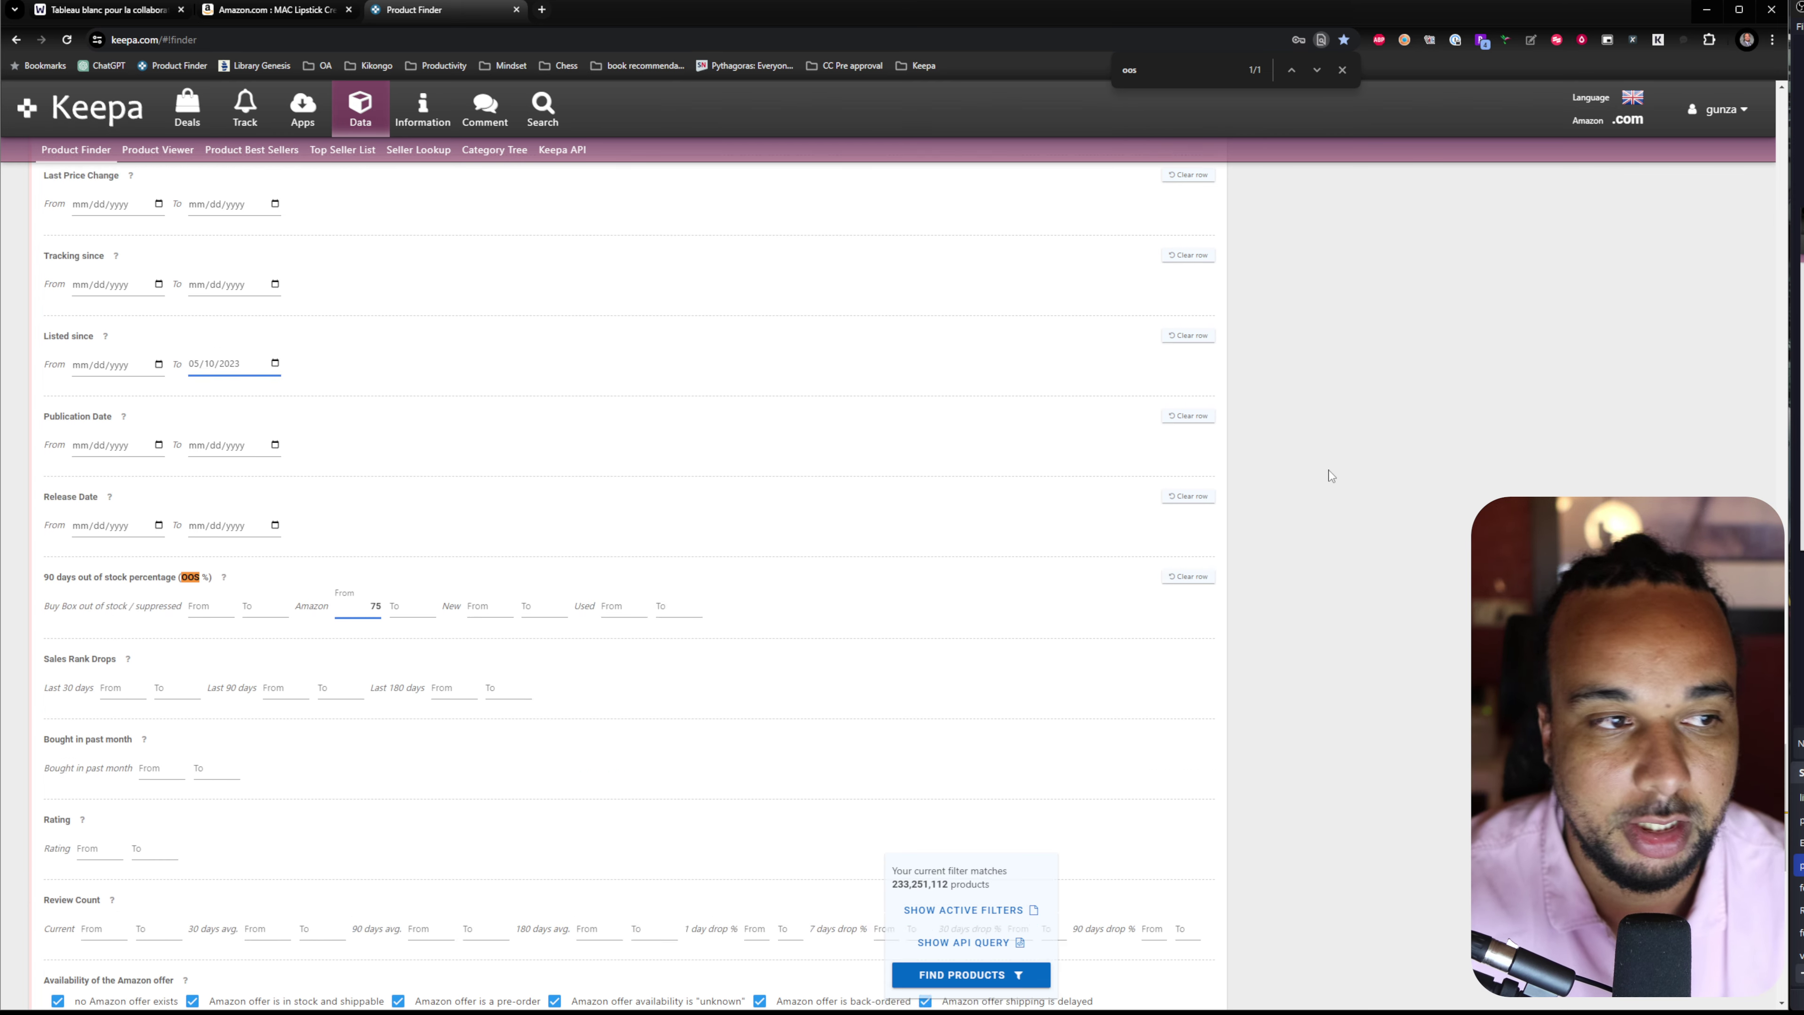
scroll(1352, 473, up, 20)
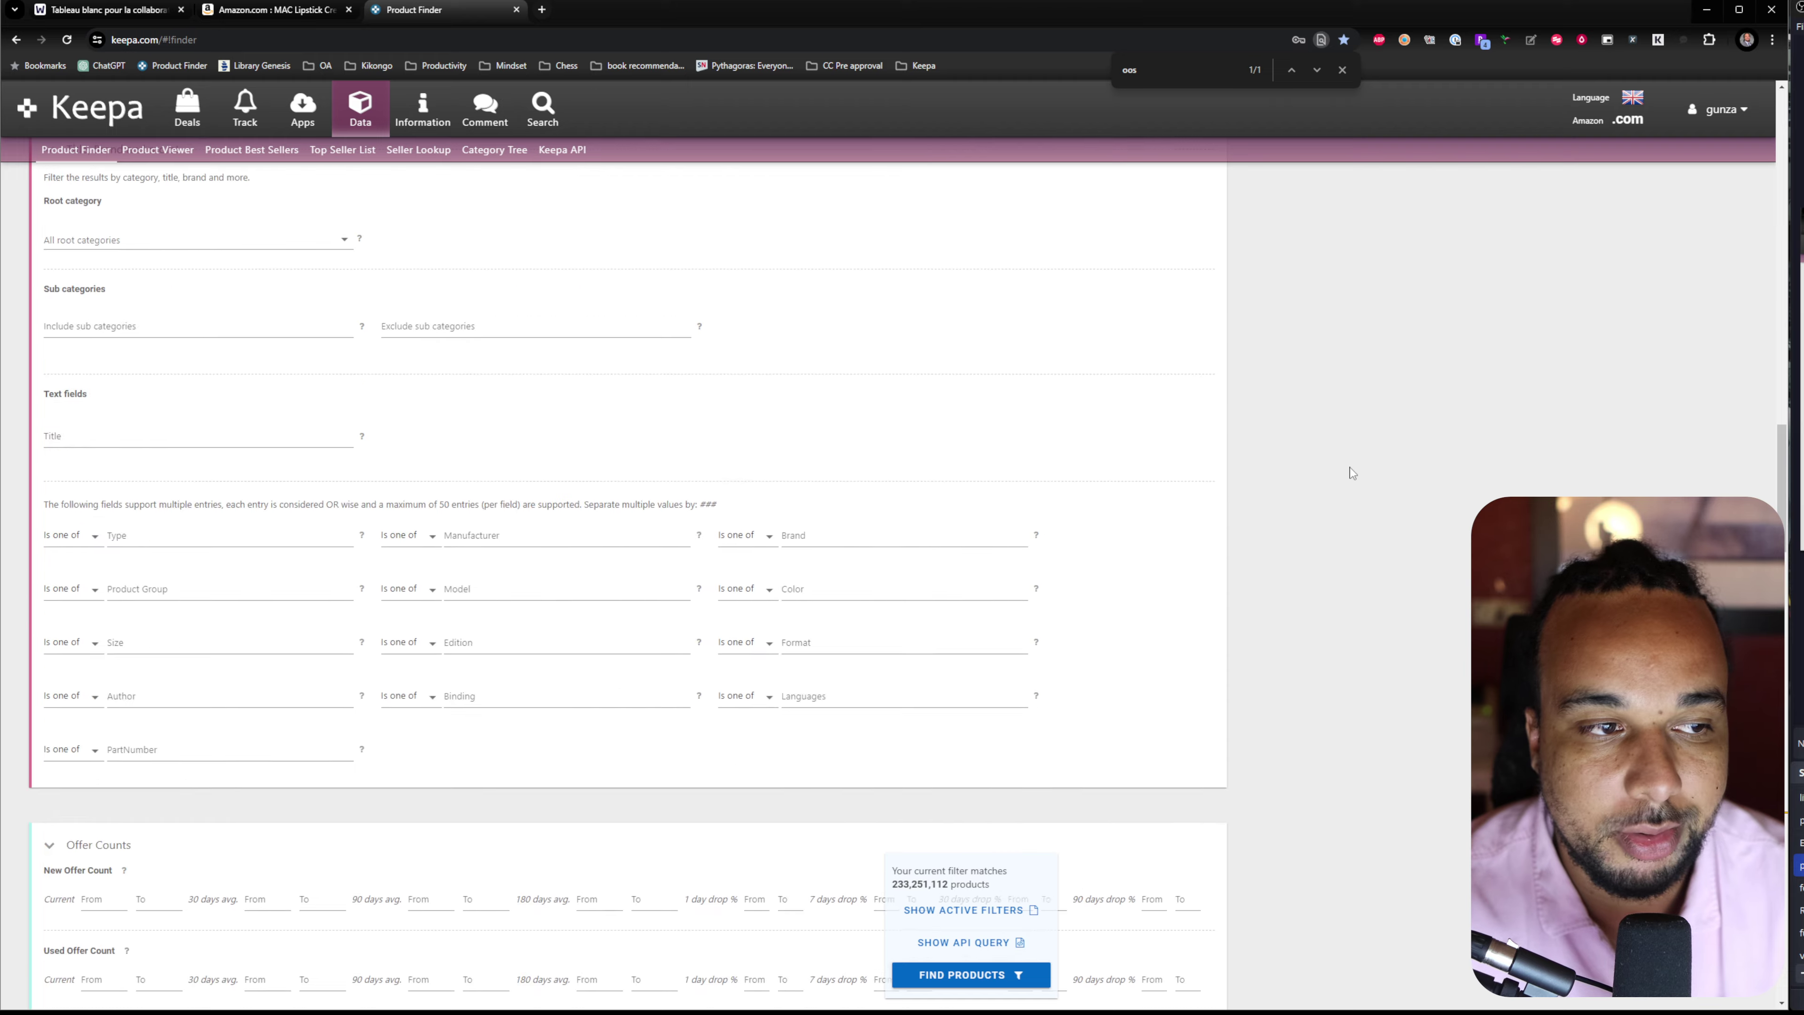
scroll(1351, 472, up, 10)
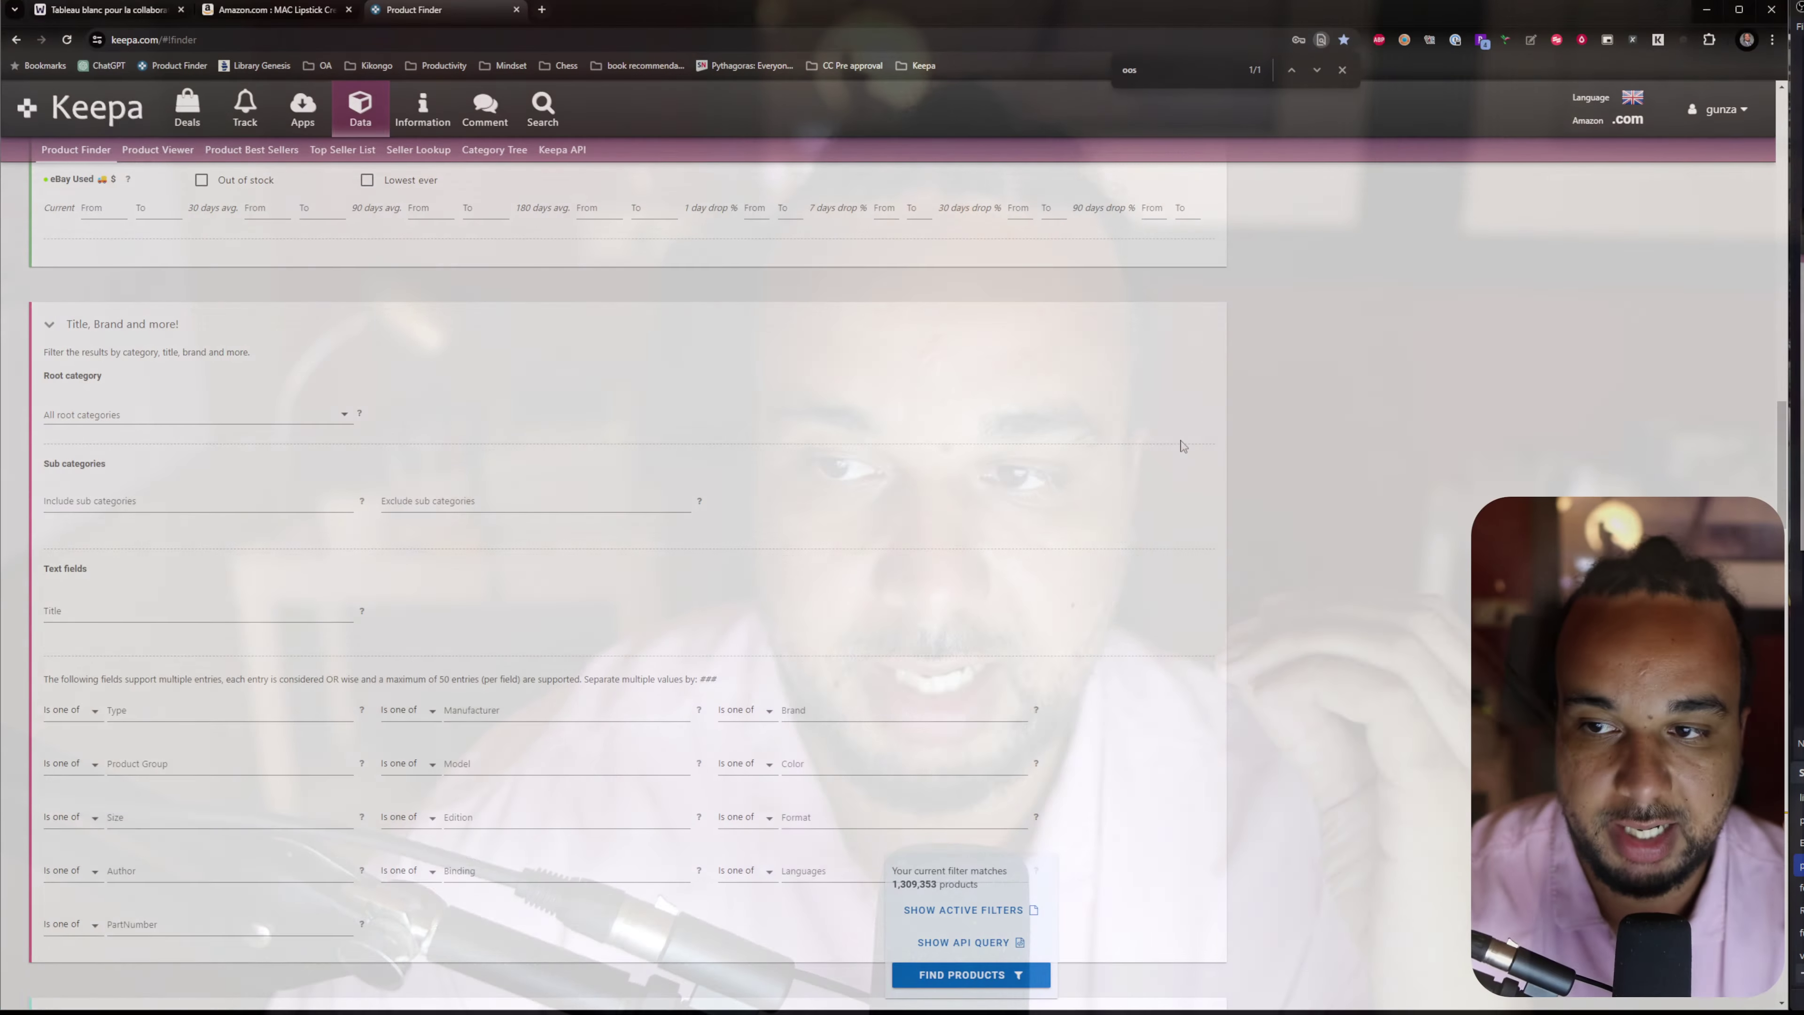
scroll(1243, 336, down, 10)
scroll(1245, 341, up, 12)
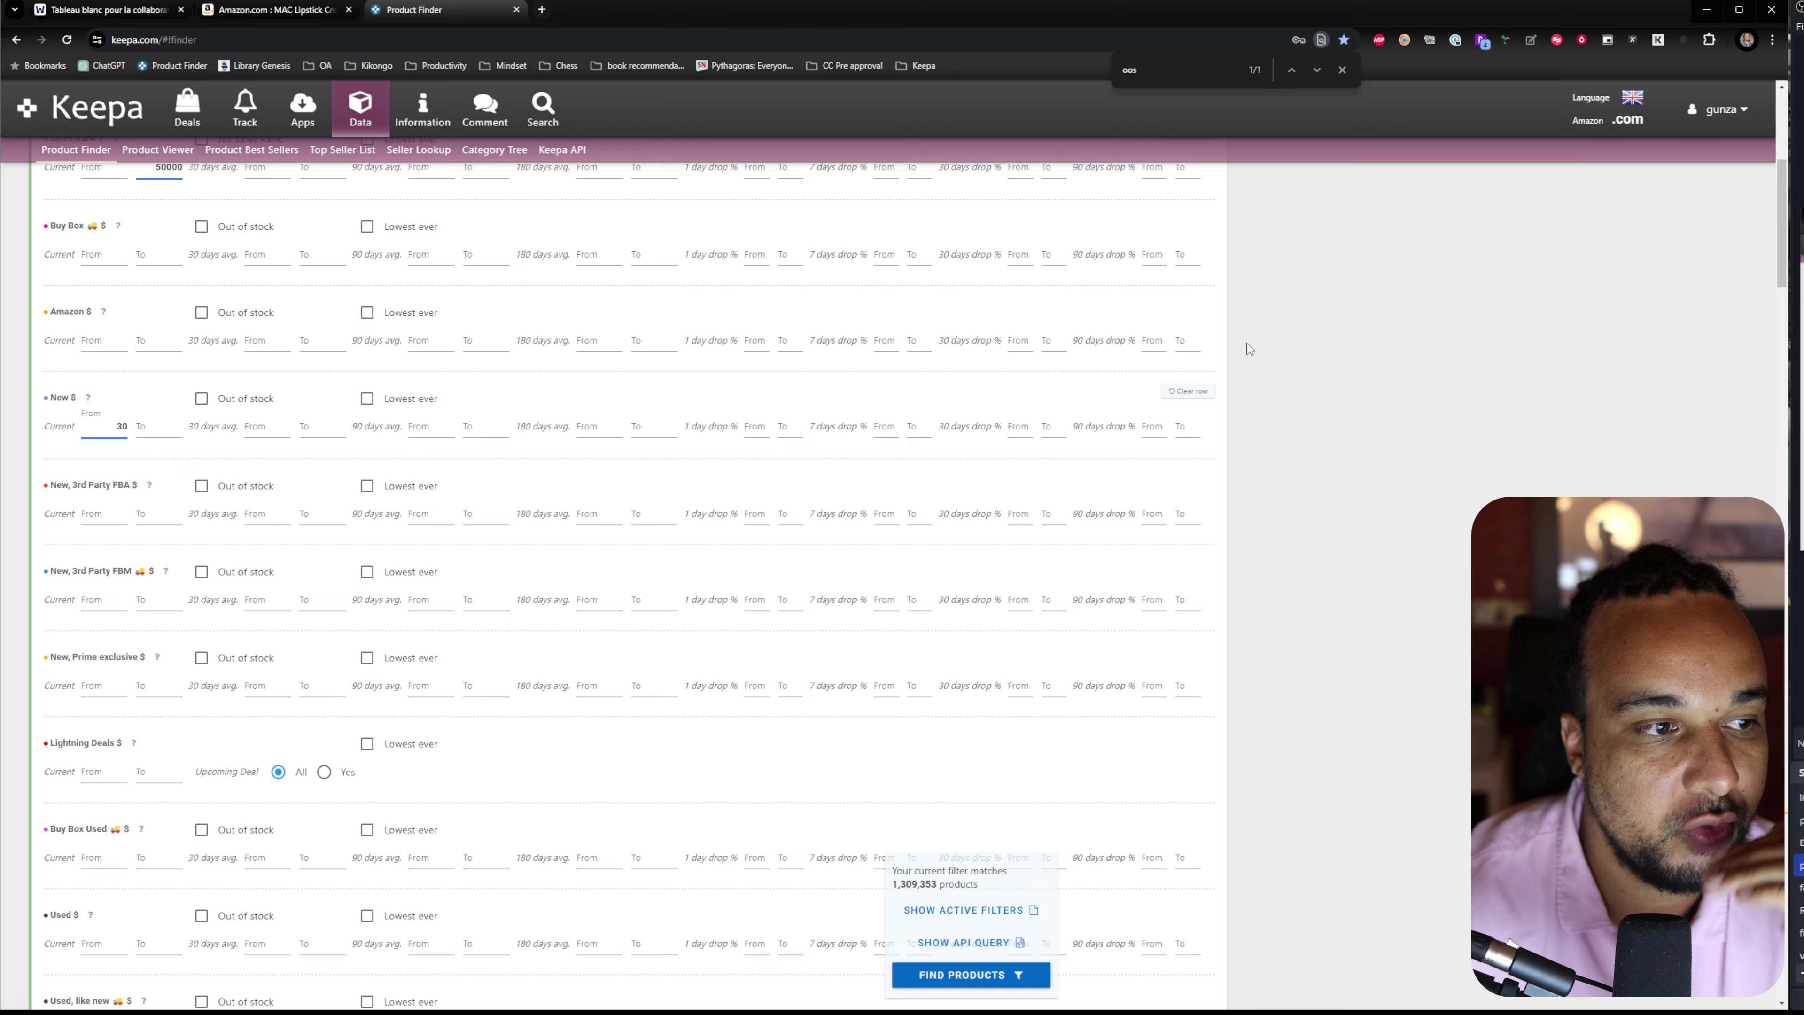
scroll(1244, 342, down, 5)
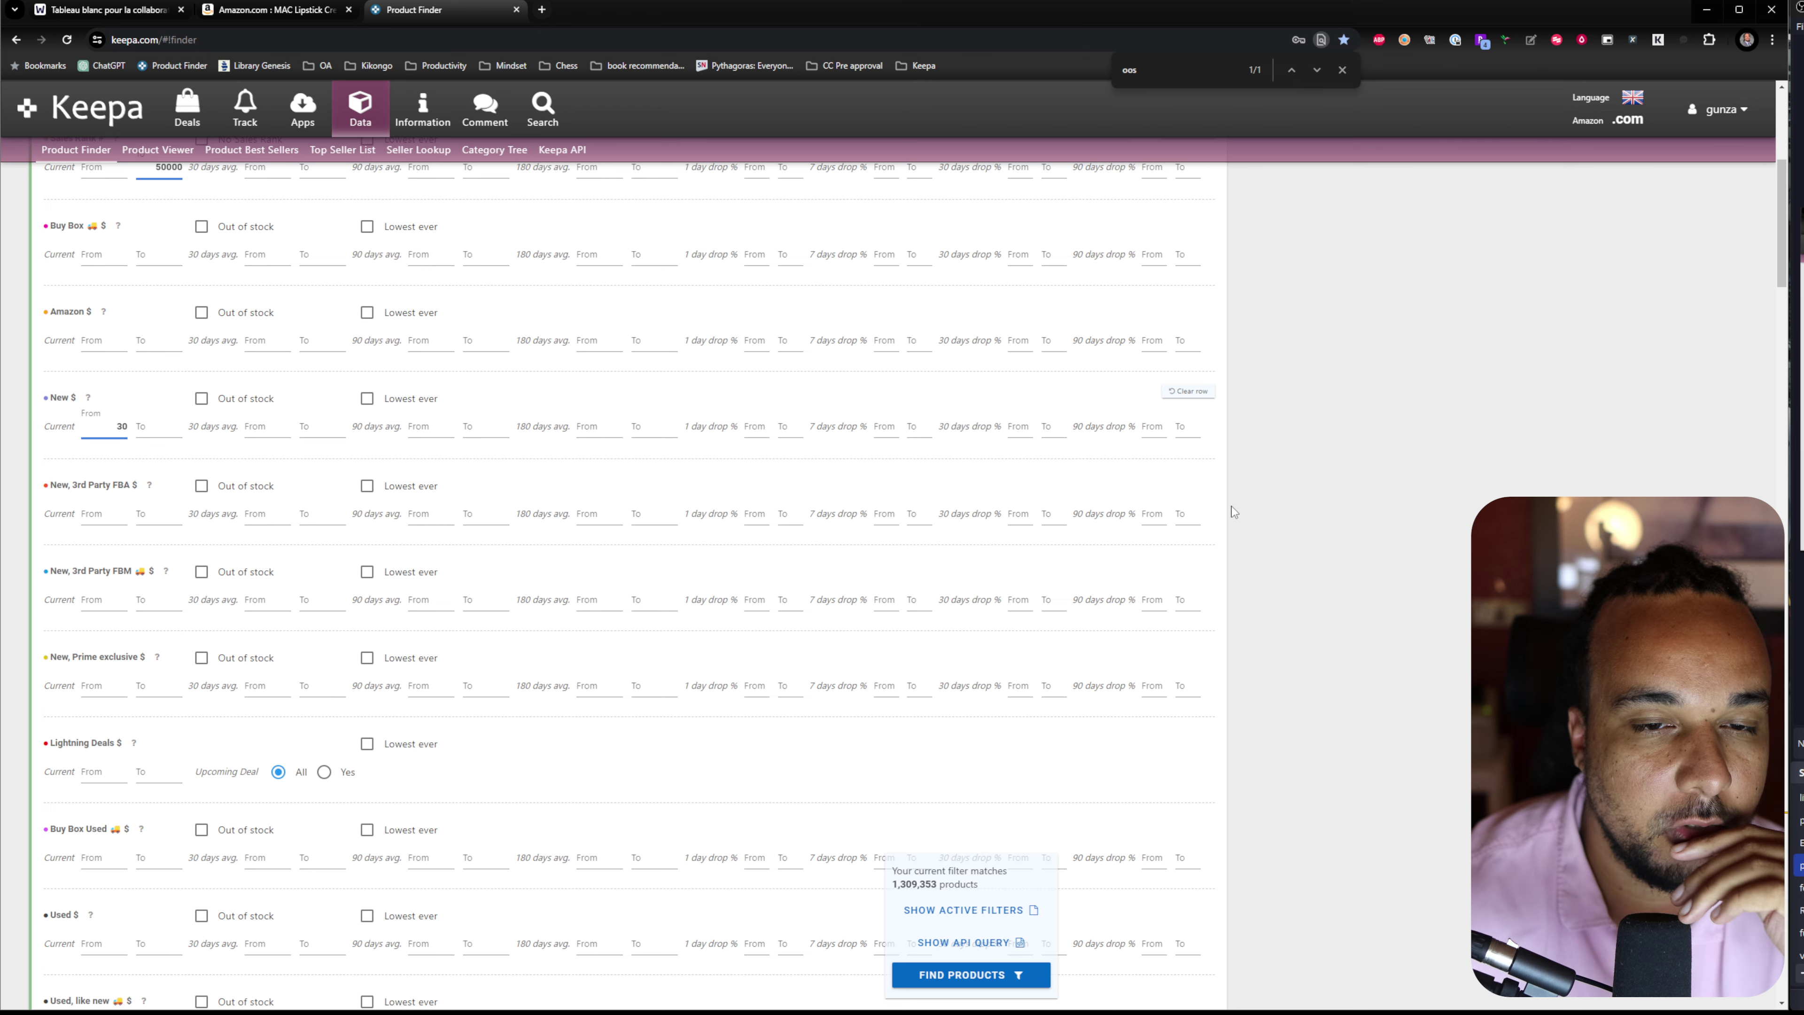
scroll(1284, 514, down, 7)
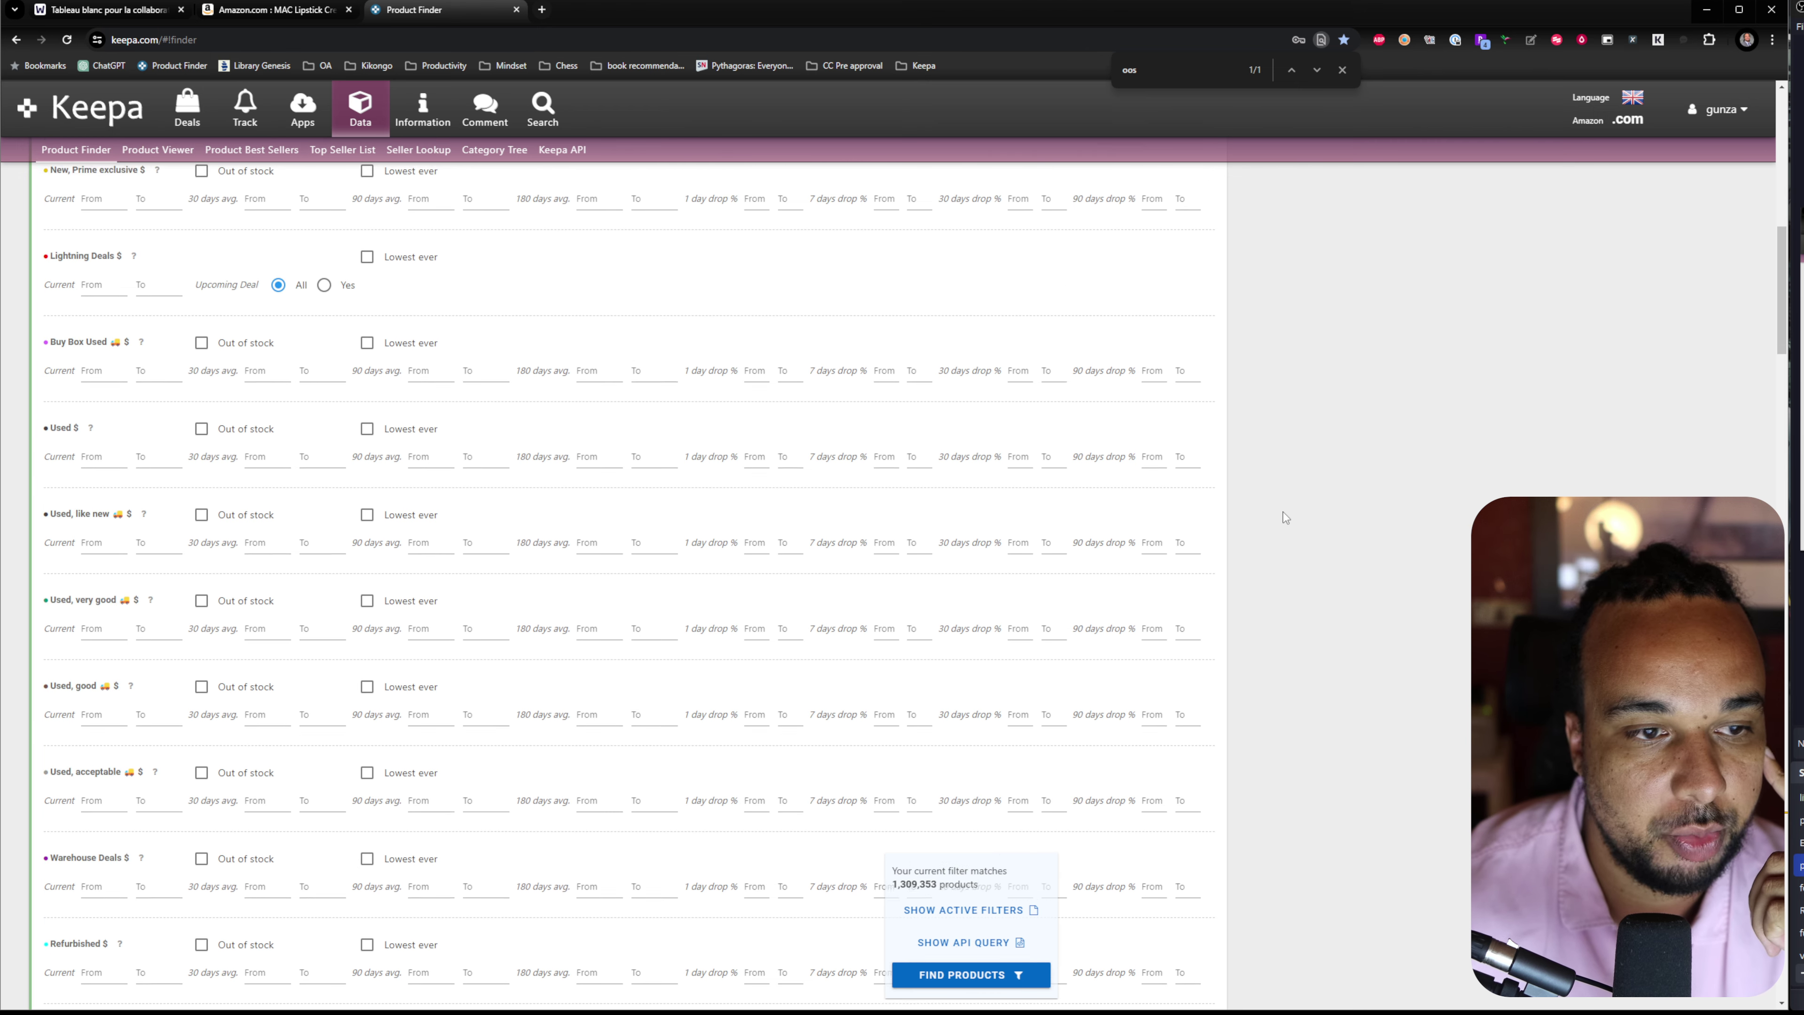
scroll(1286, 518, up, 9)
scroll(1285, 517, up, 5)
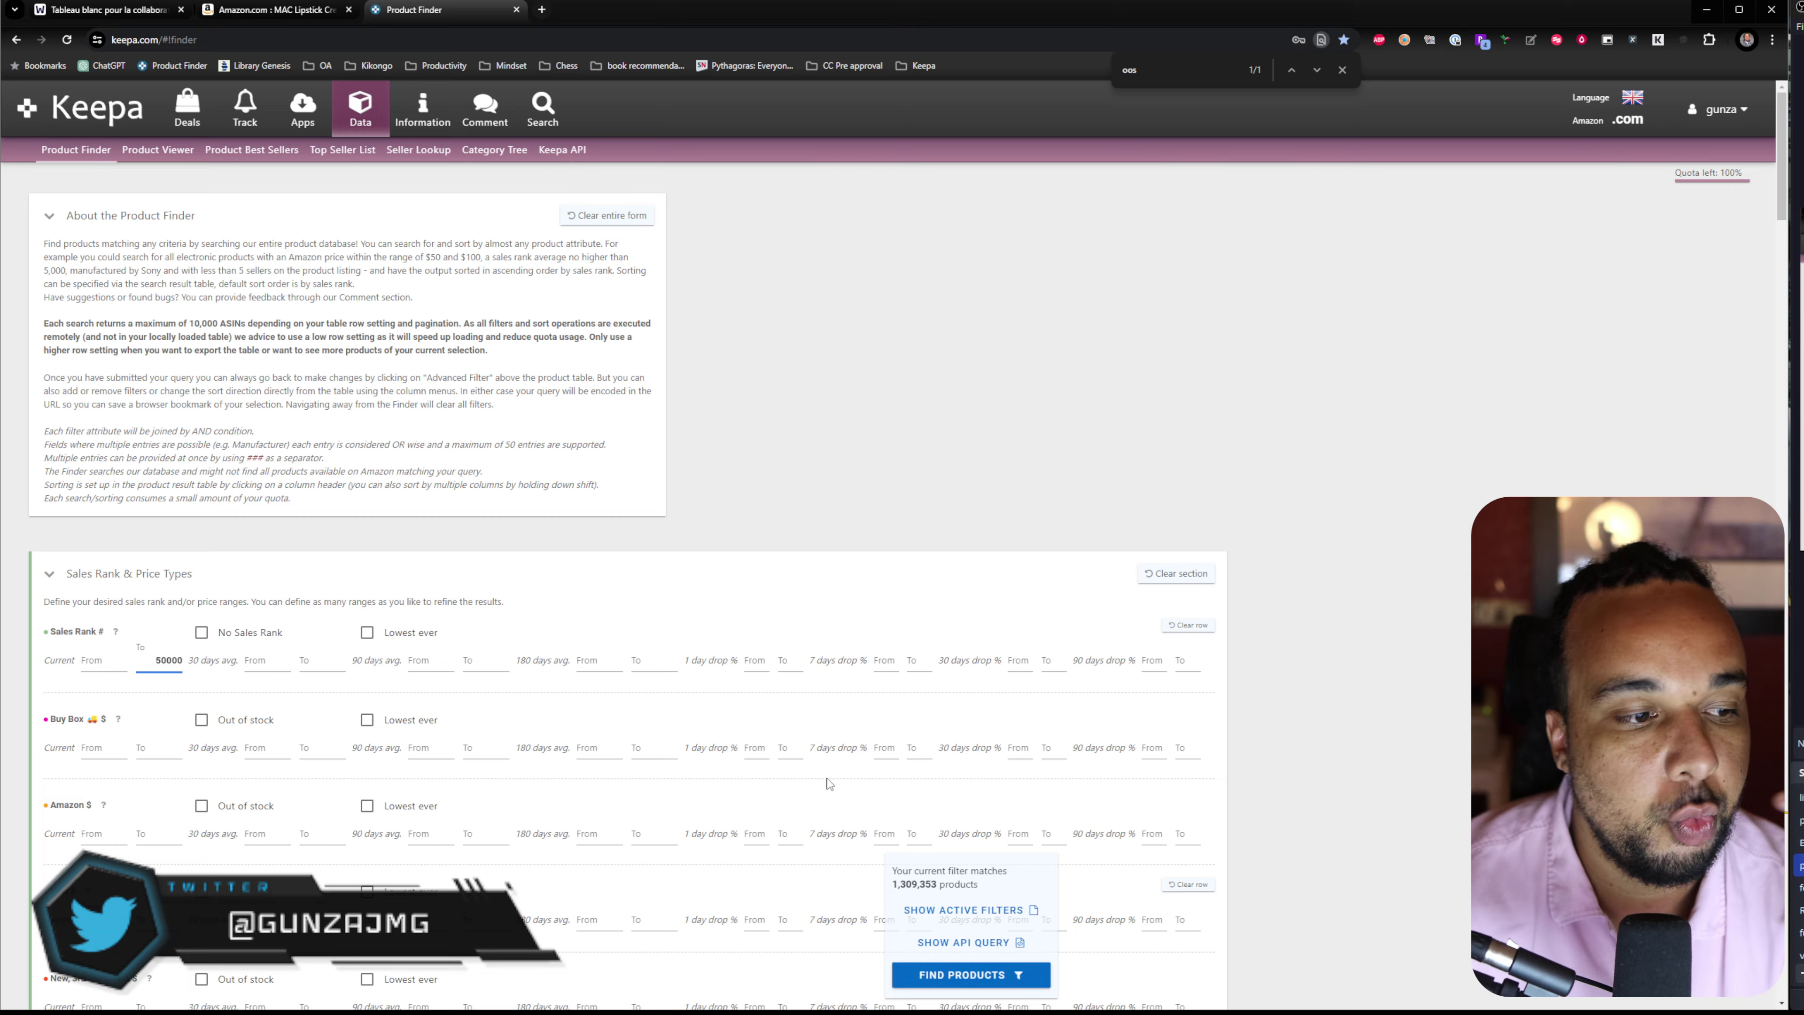
scroll(852, 778, down, 4)
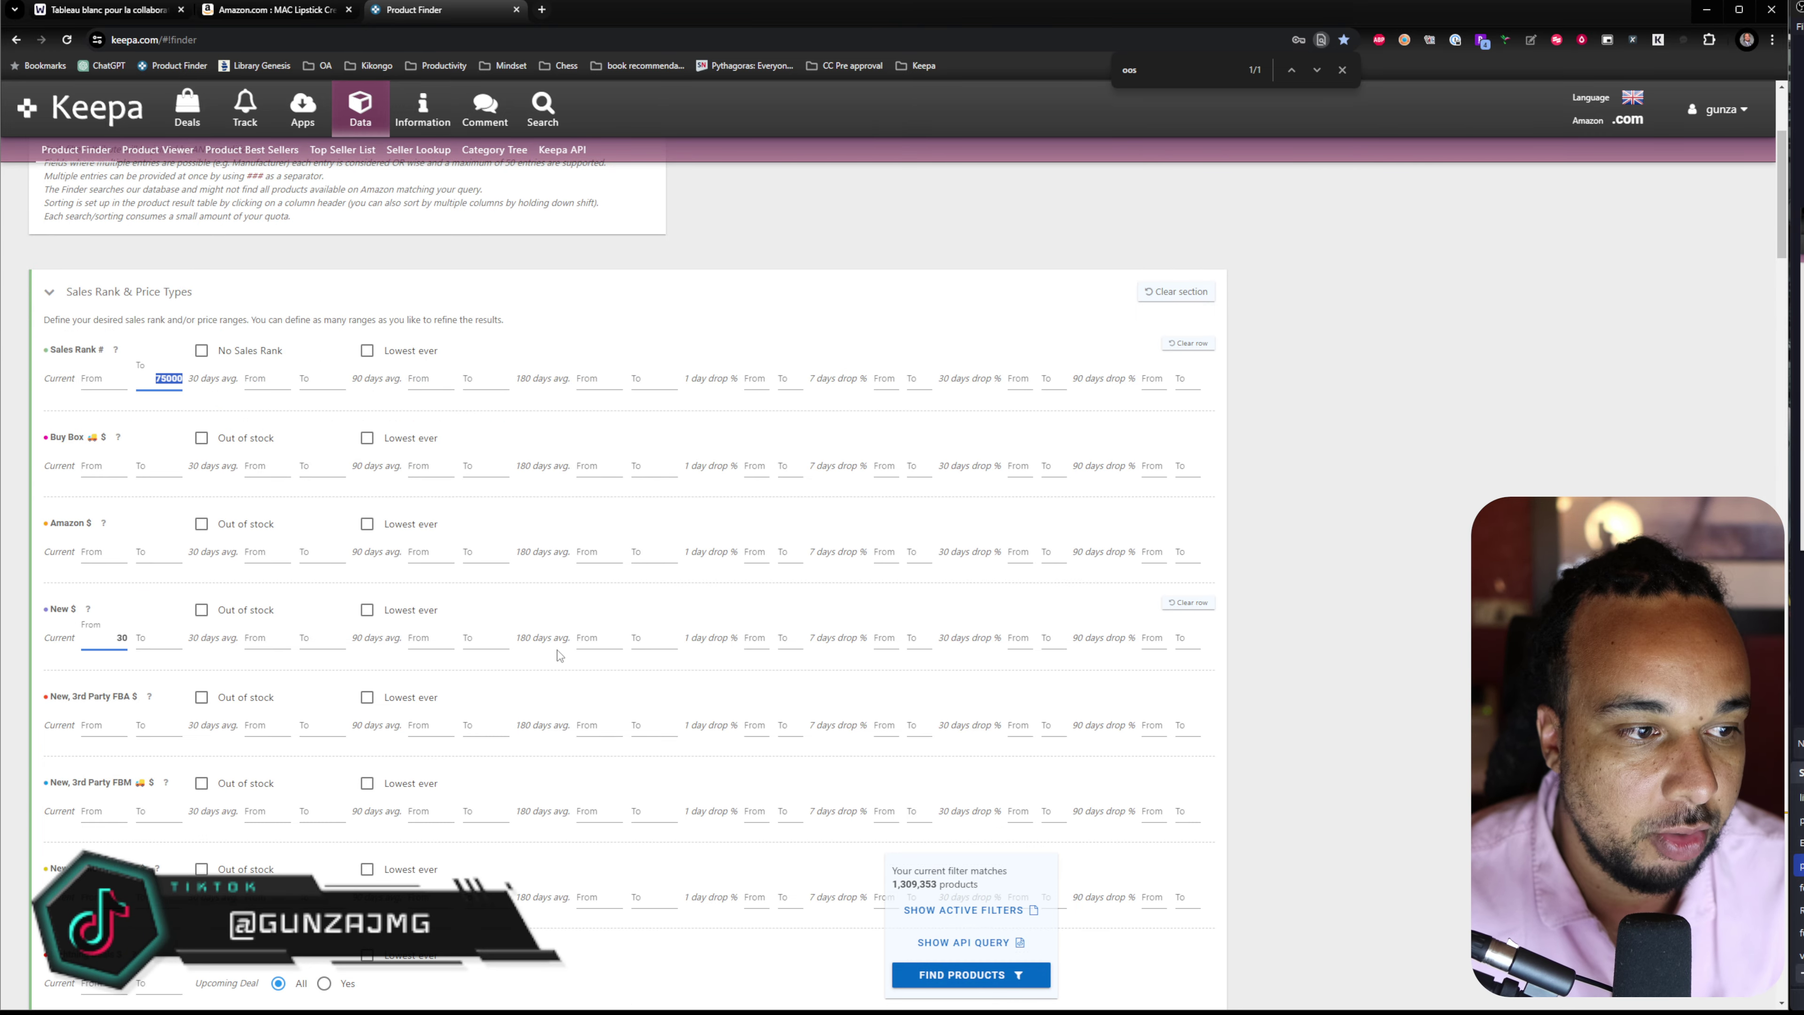
- Paste 30 as the New 30-day average price minimum, bringing matches to 1,764,045
click(267, 637)
key(ctrl+v)
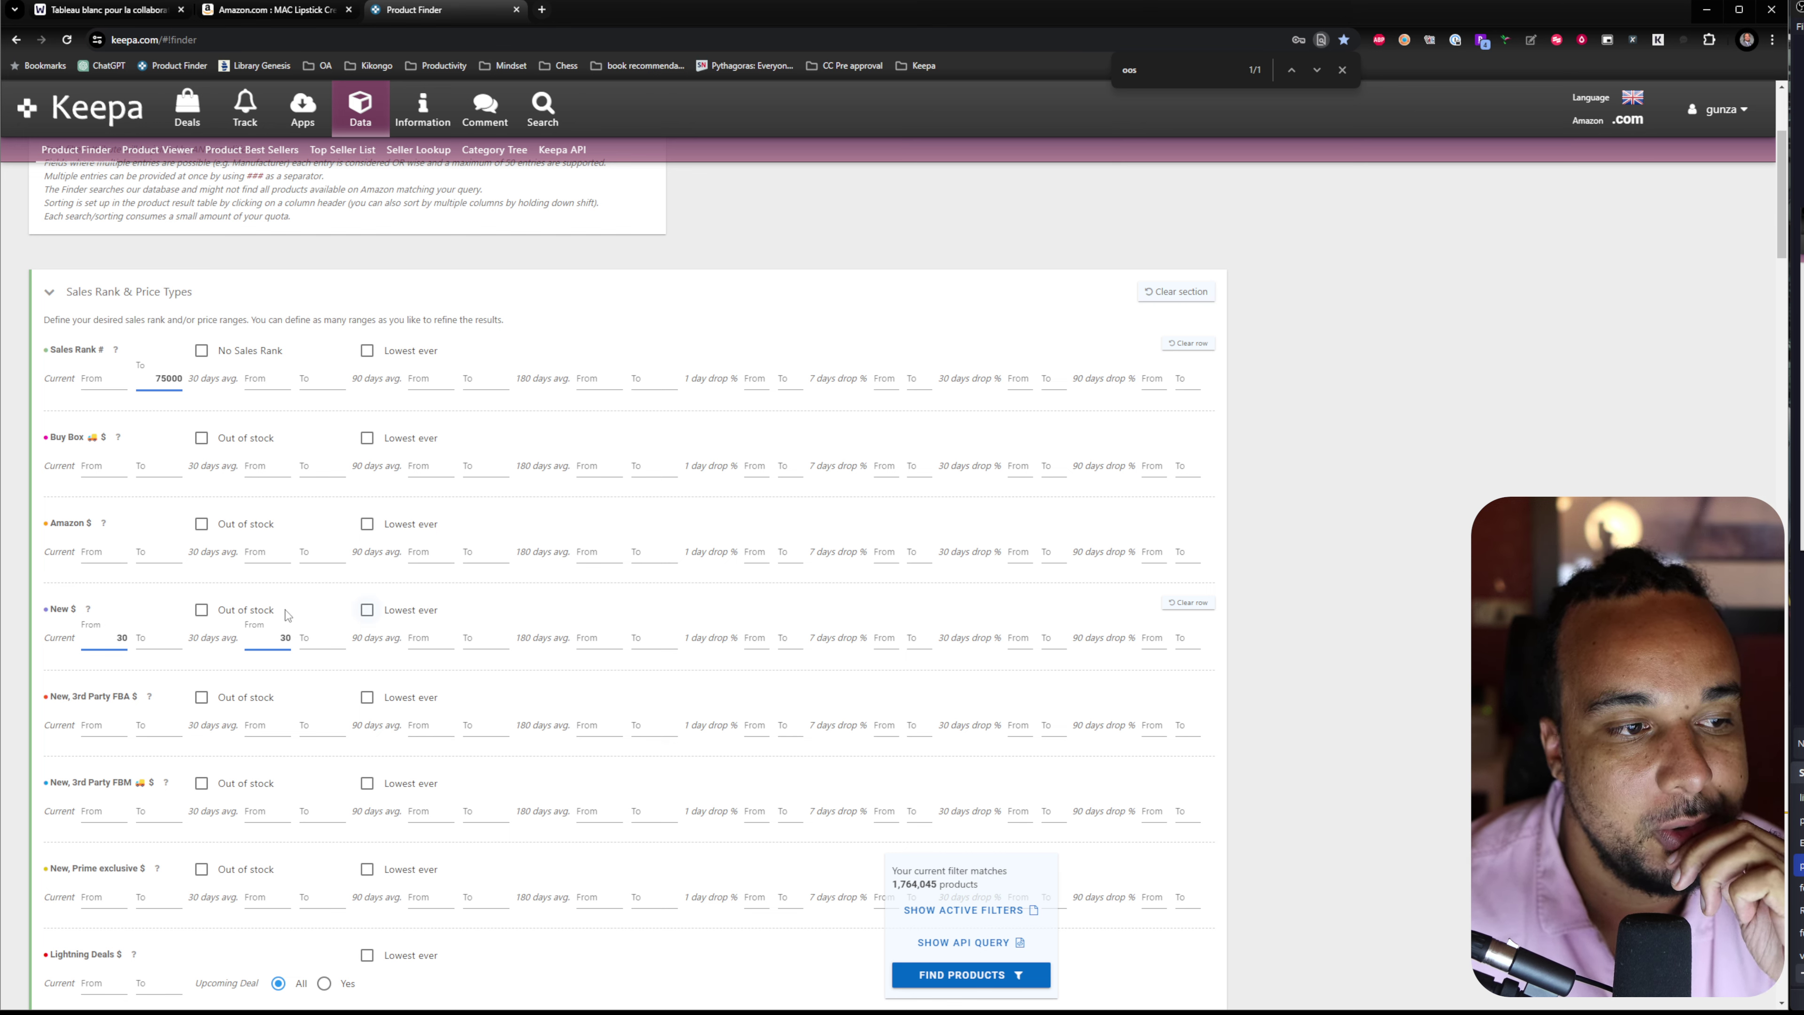
scroll(1393, 525, down, 6)
scroll(1394, 527, up, 5)
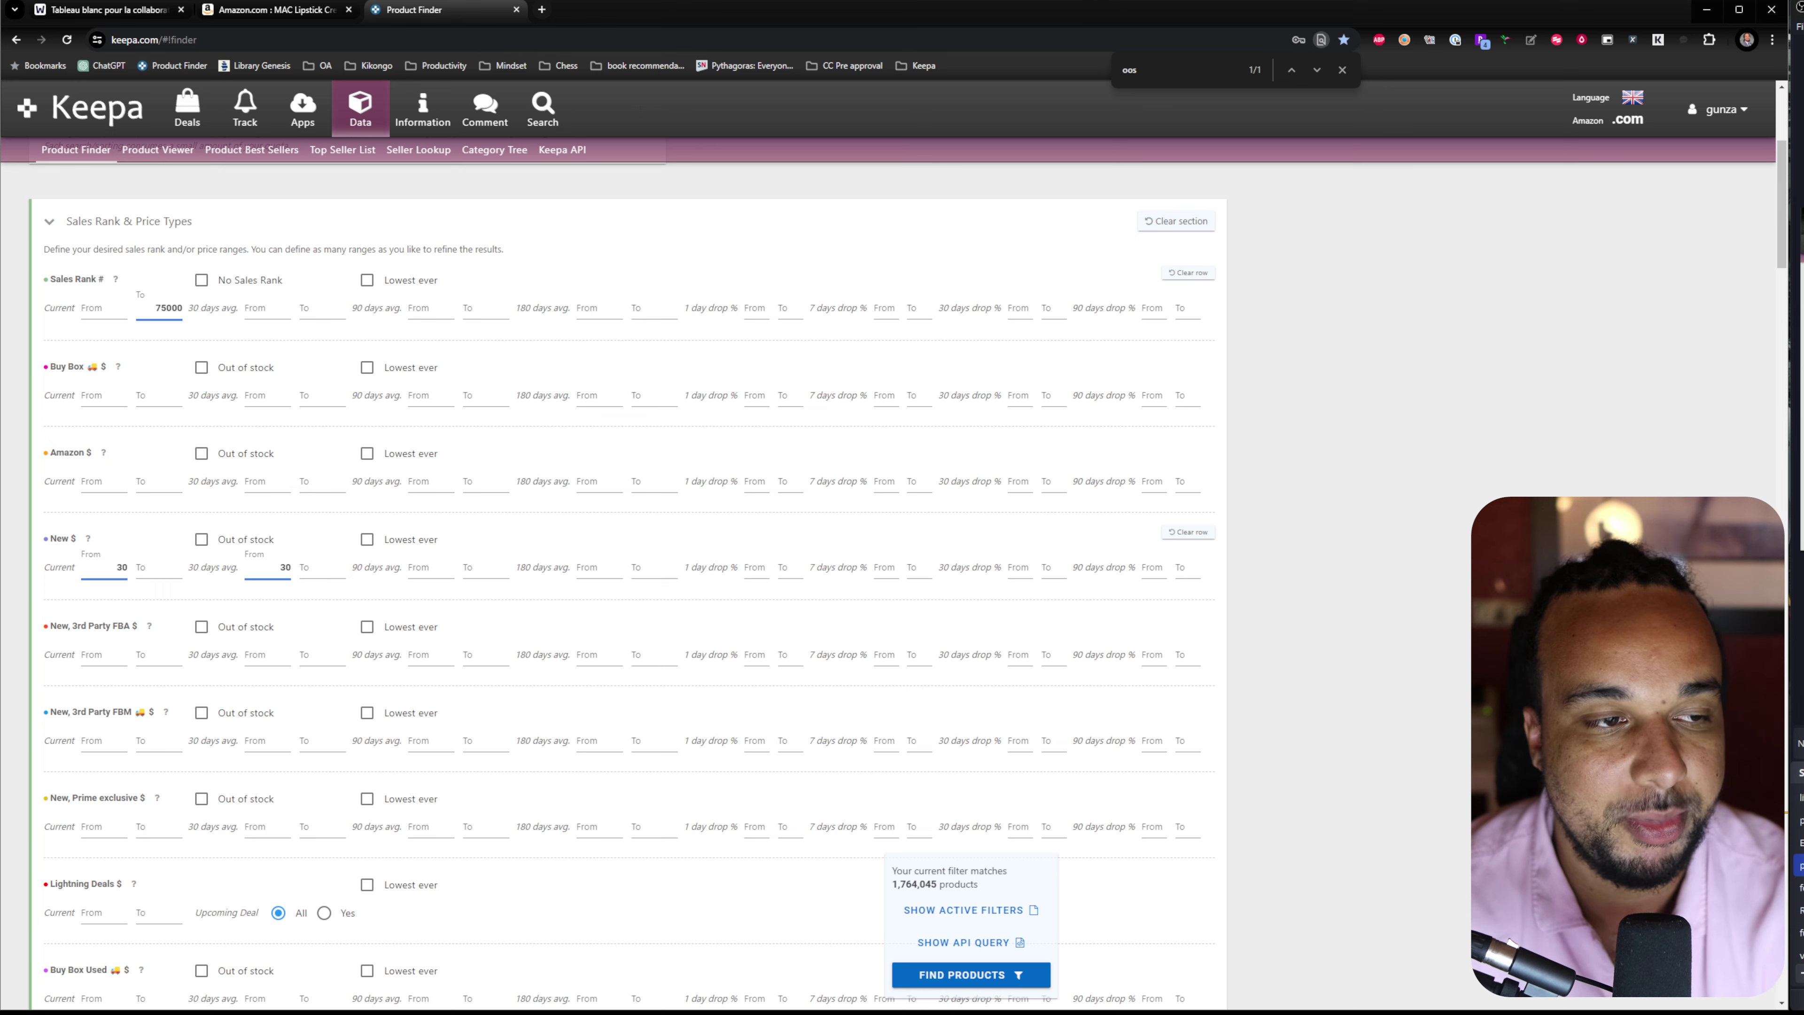
scroll(1261, 379, down, 5)
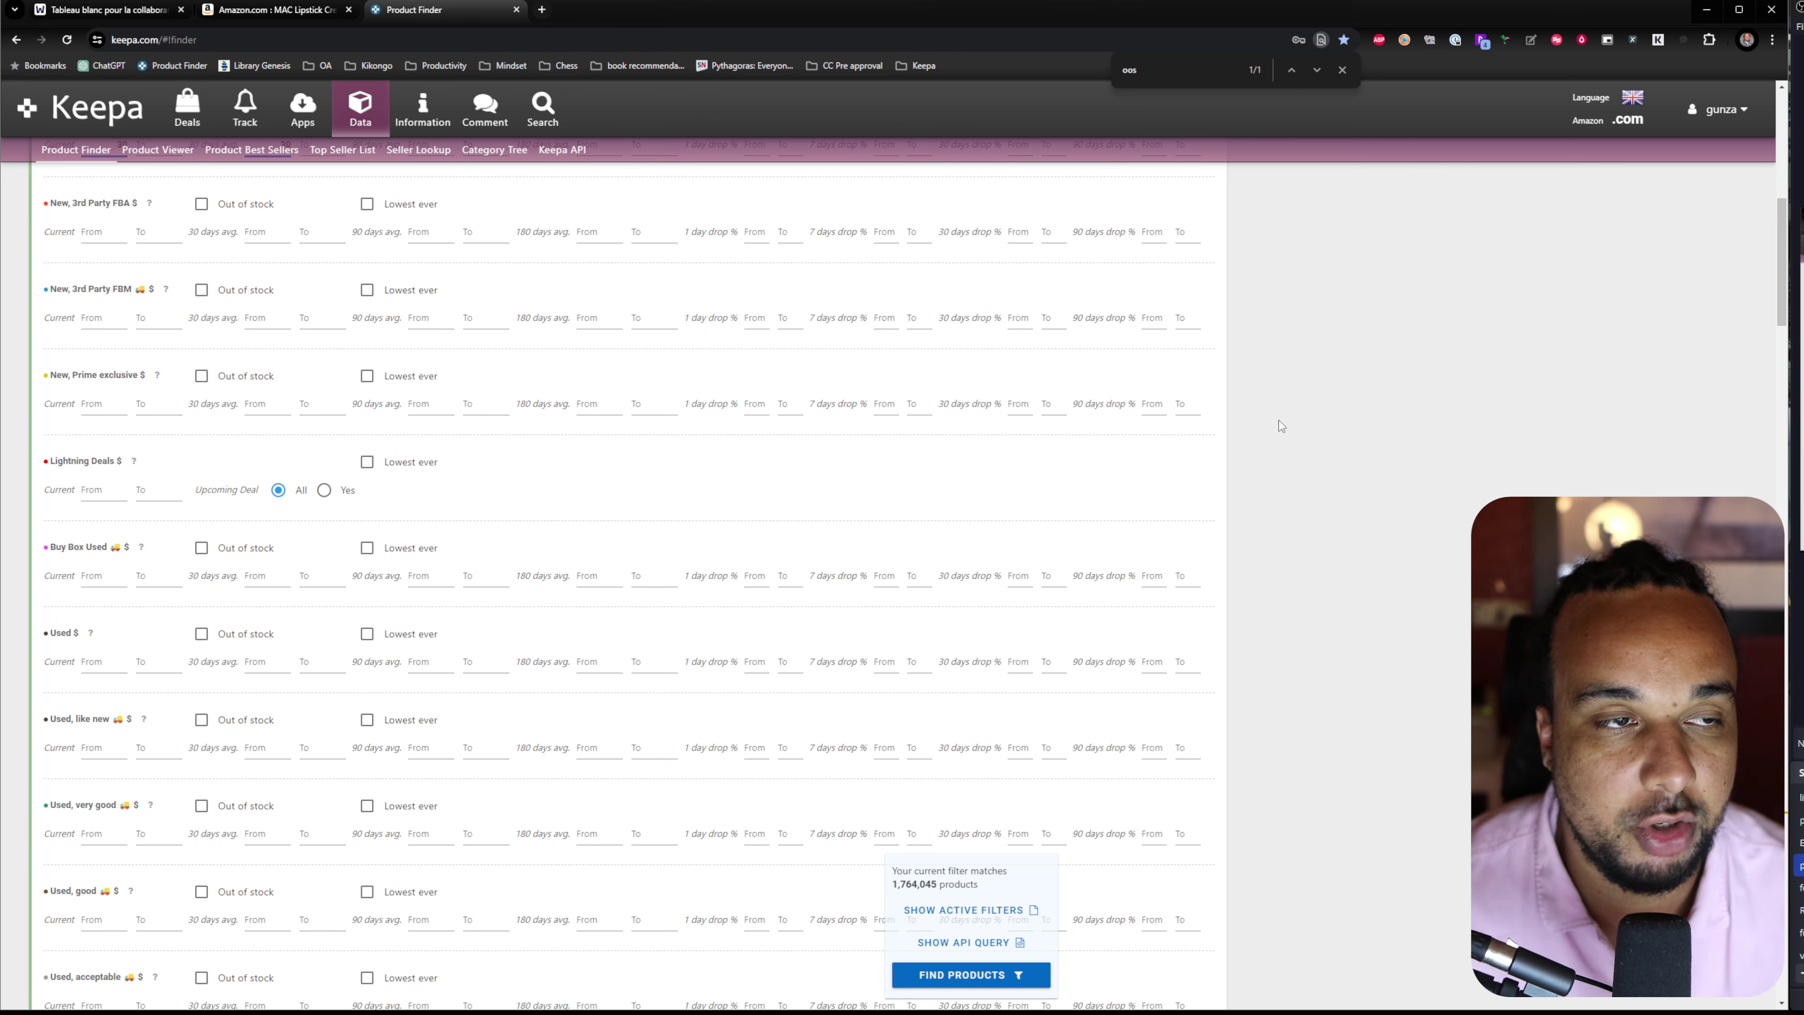
right_click(755, 218)
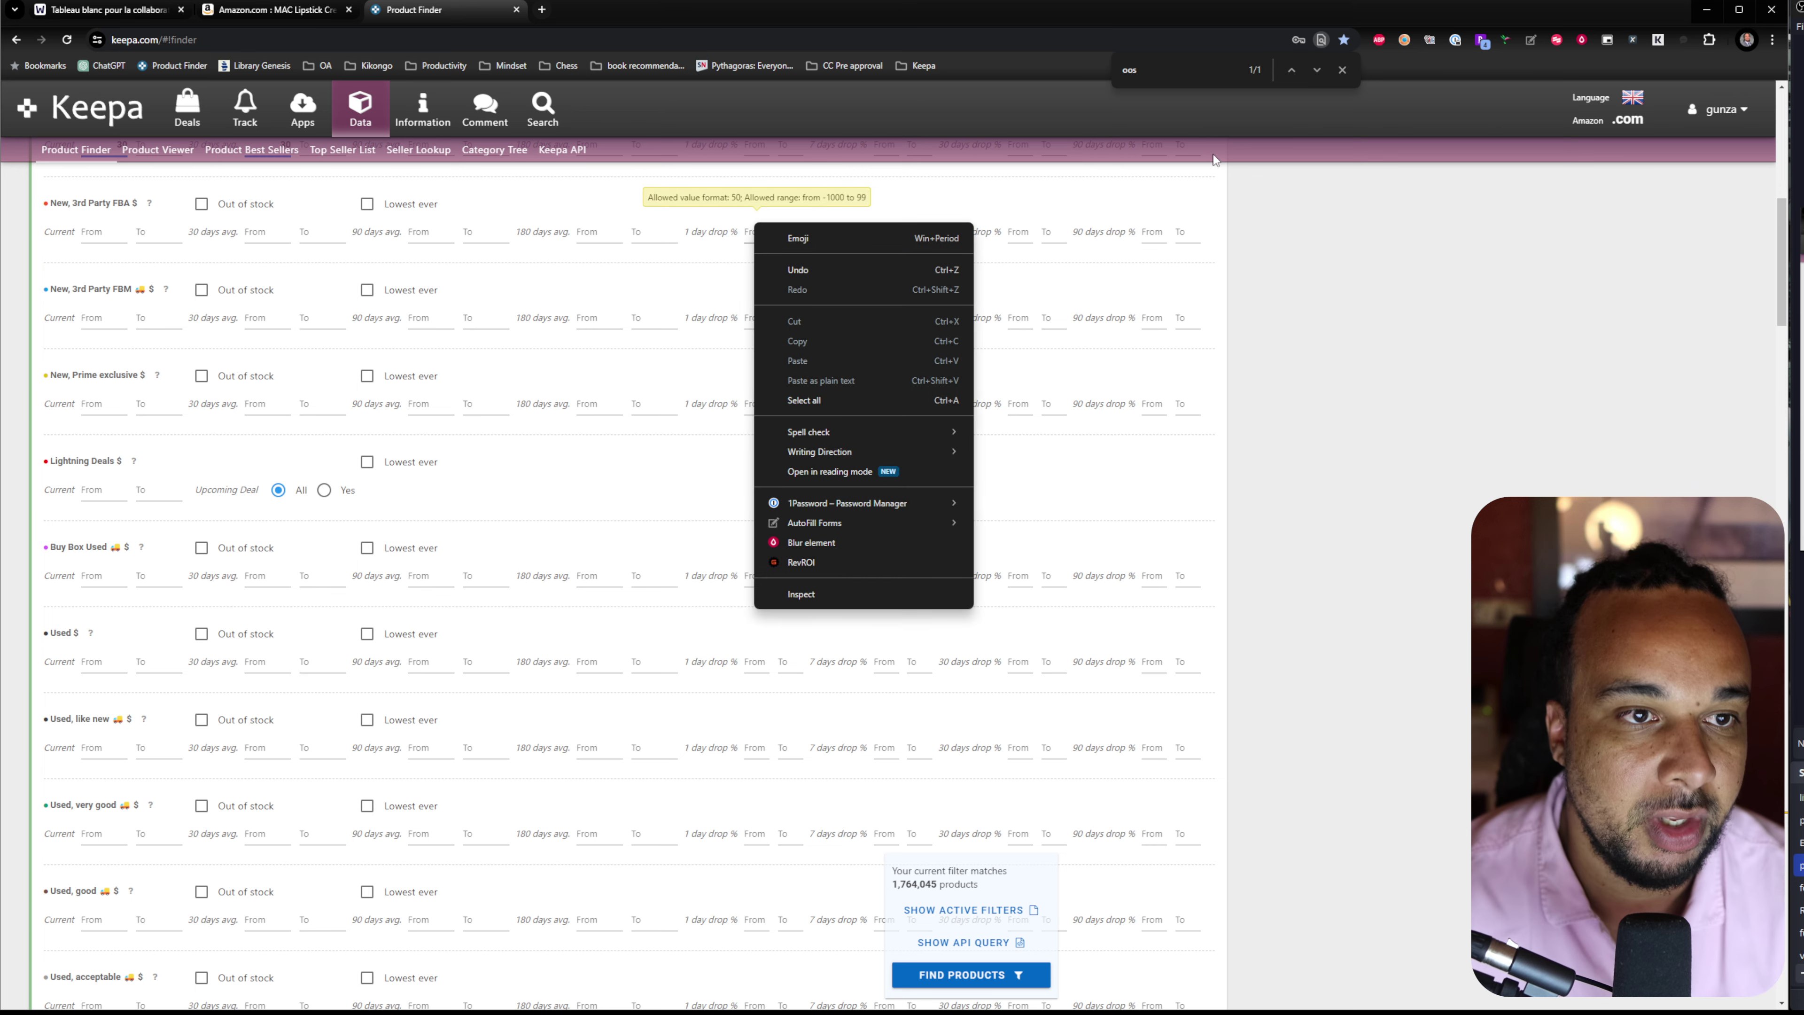
click(650, 84)
click(310, 11)
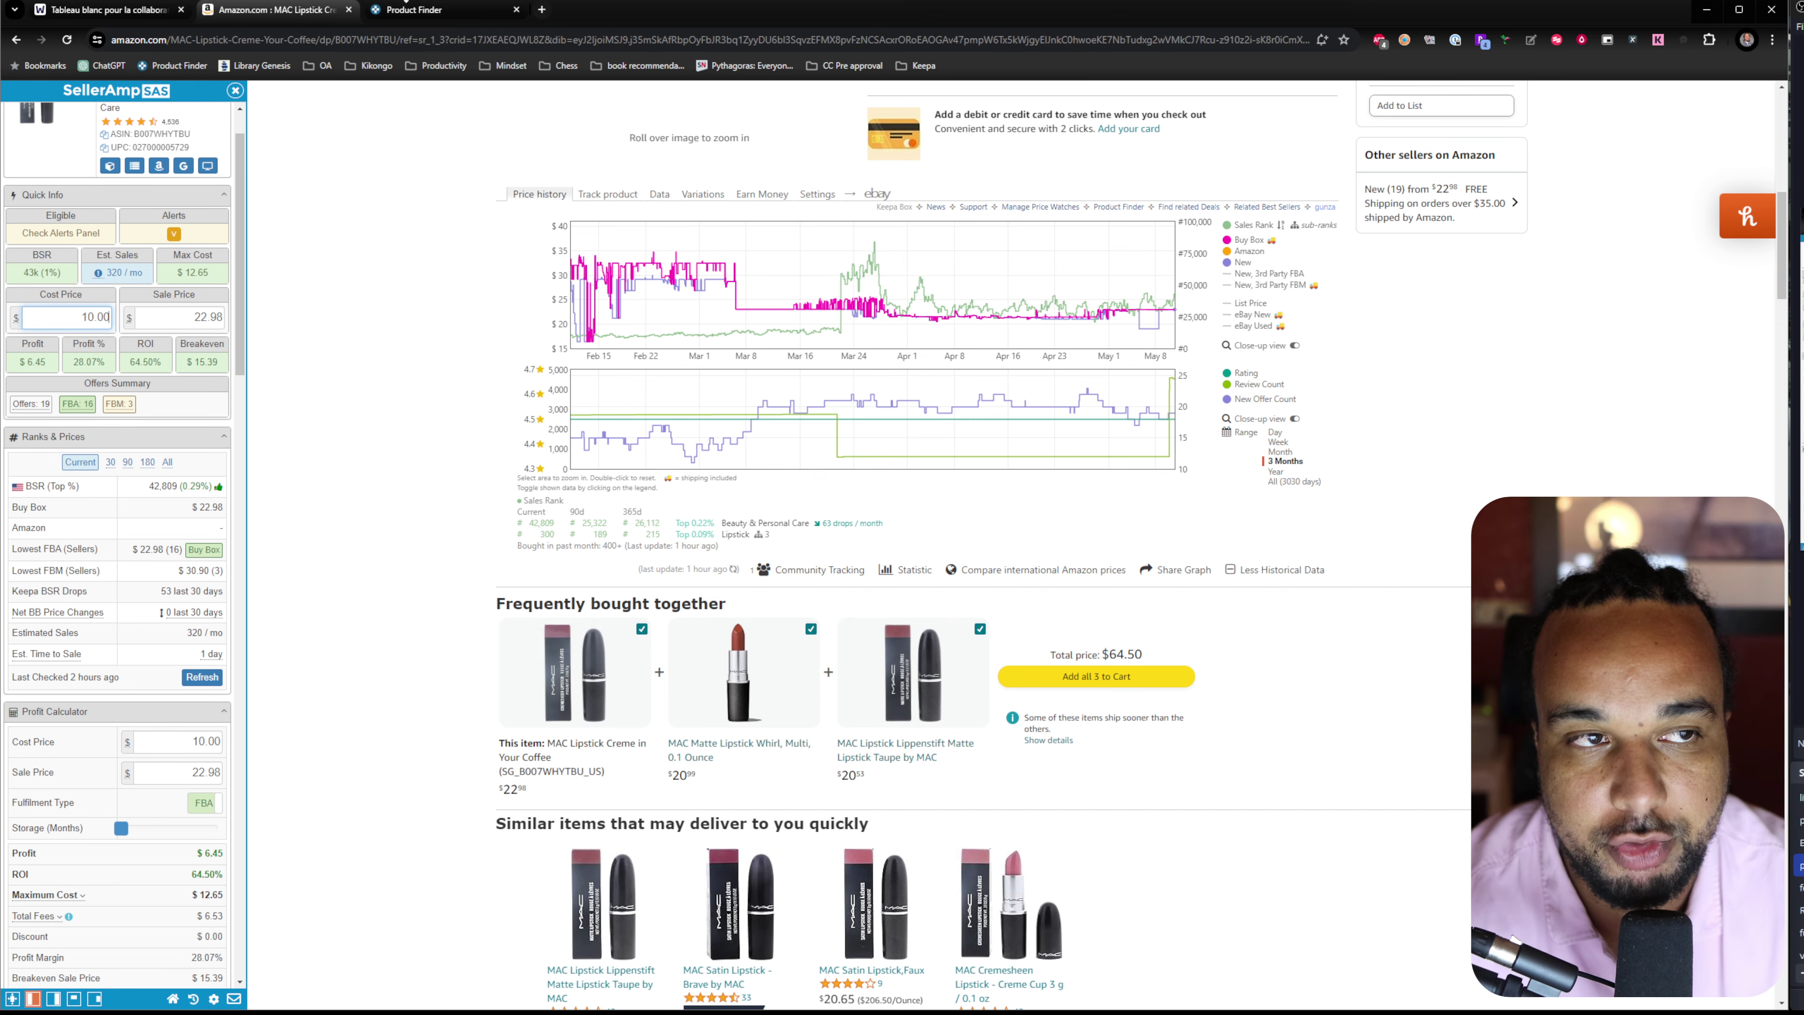
click(410, 17)
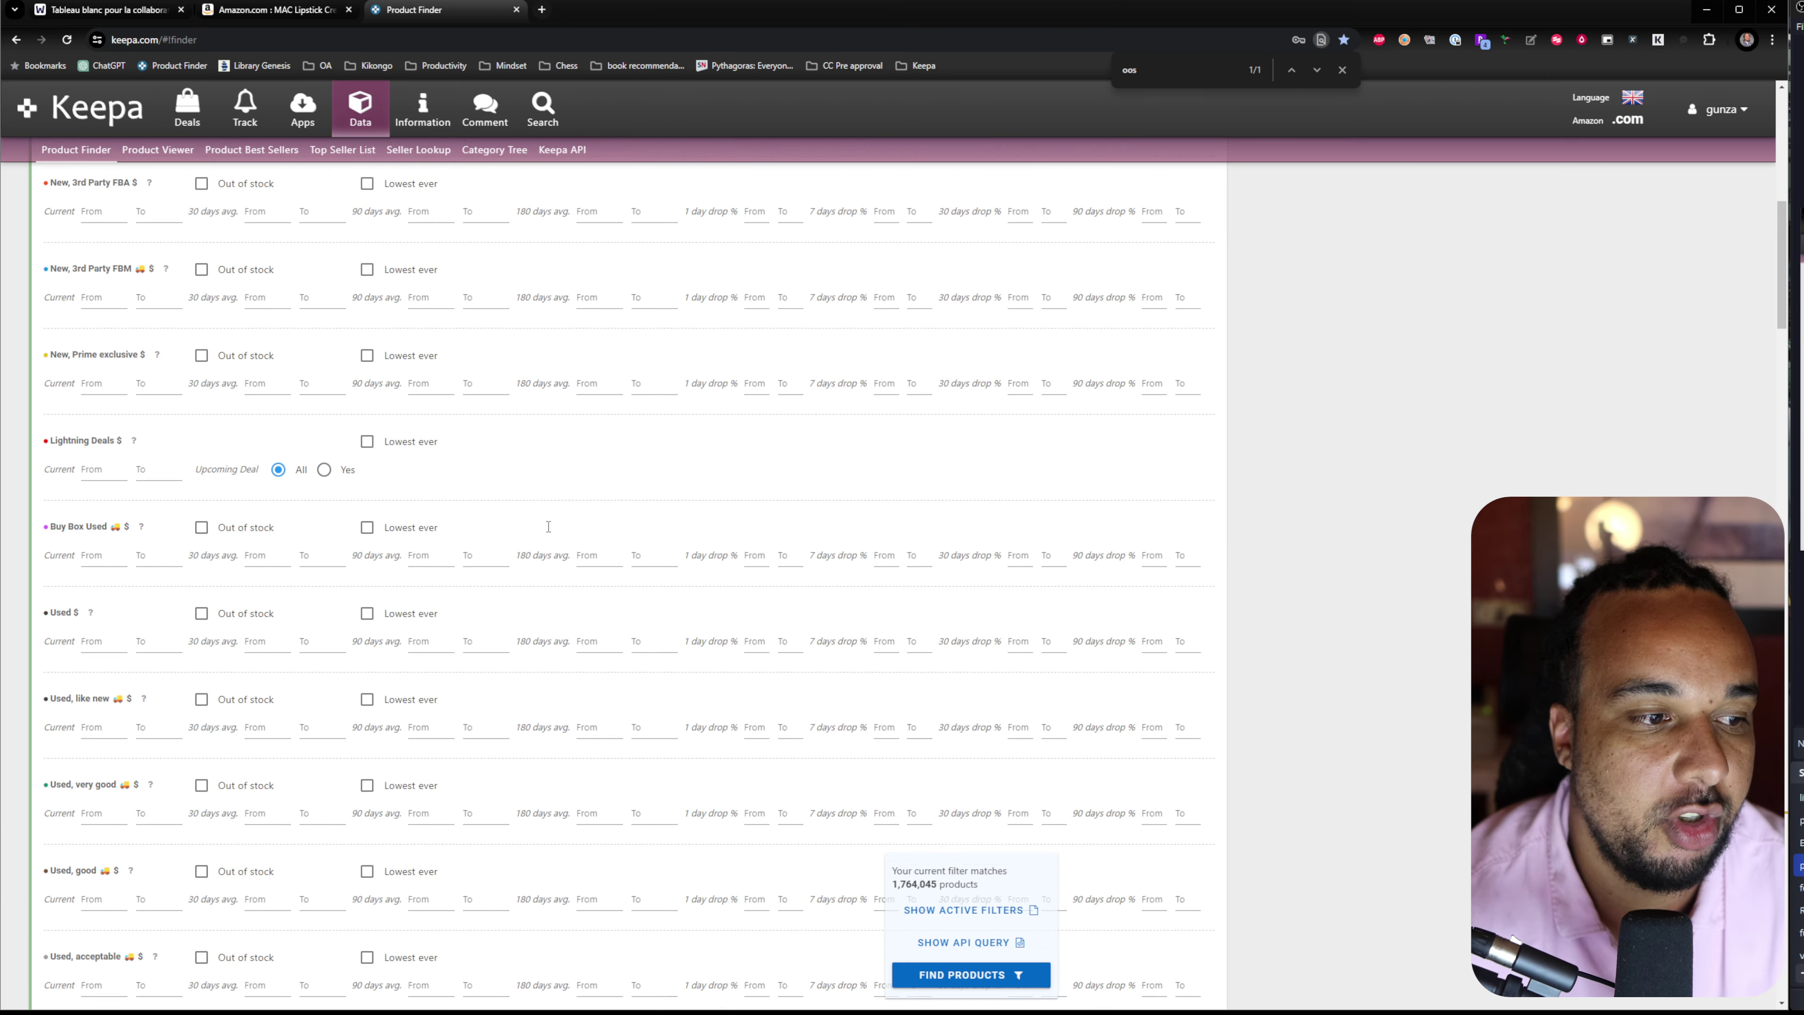
- Search the Product Finder page for 'brand' to reach the Brand filter
scroll(644, 467, down, 10)
scroll(658, 463, down, 20)
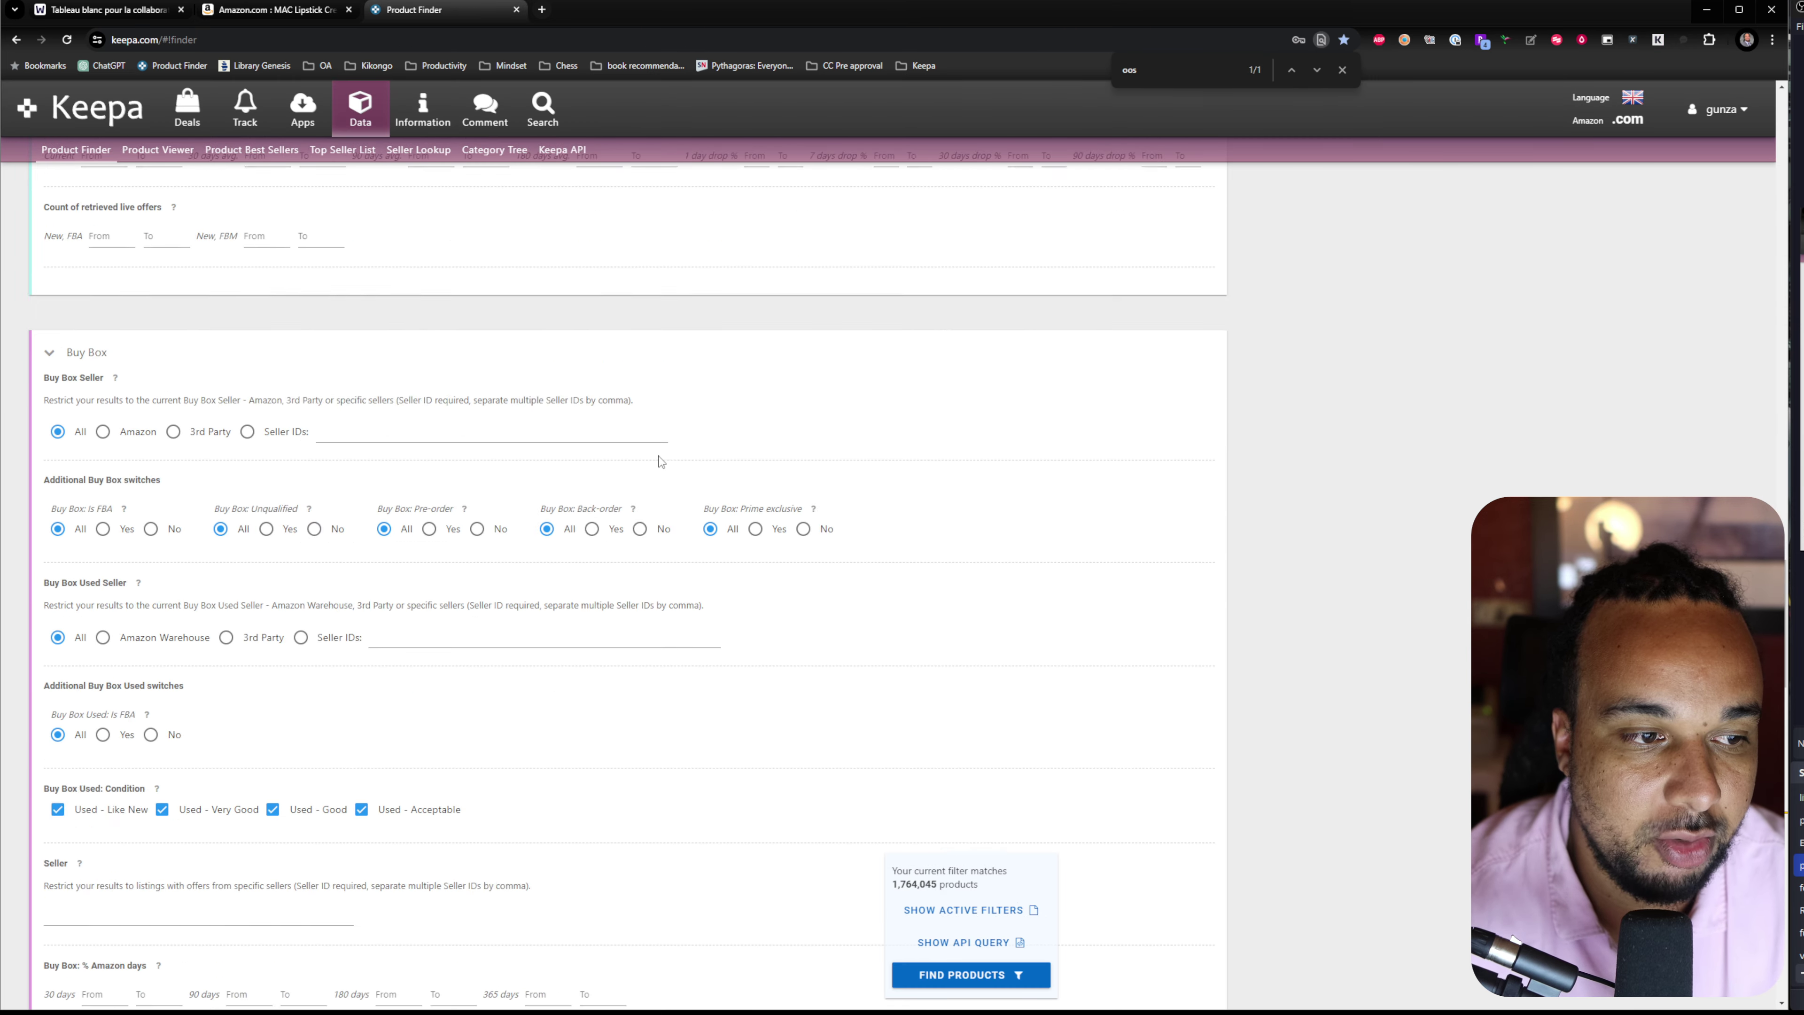
scroll(660, 462, down, 1)
scroll(1193, 483, up, 15)
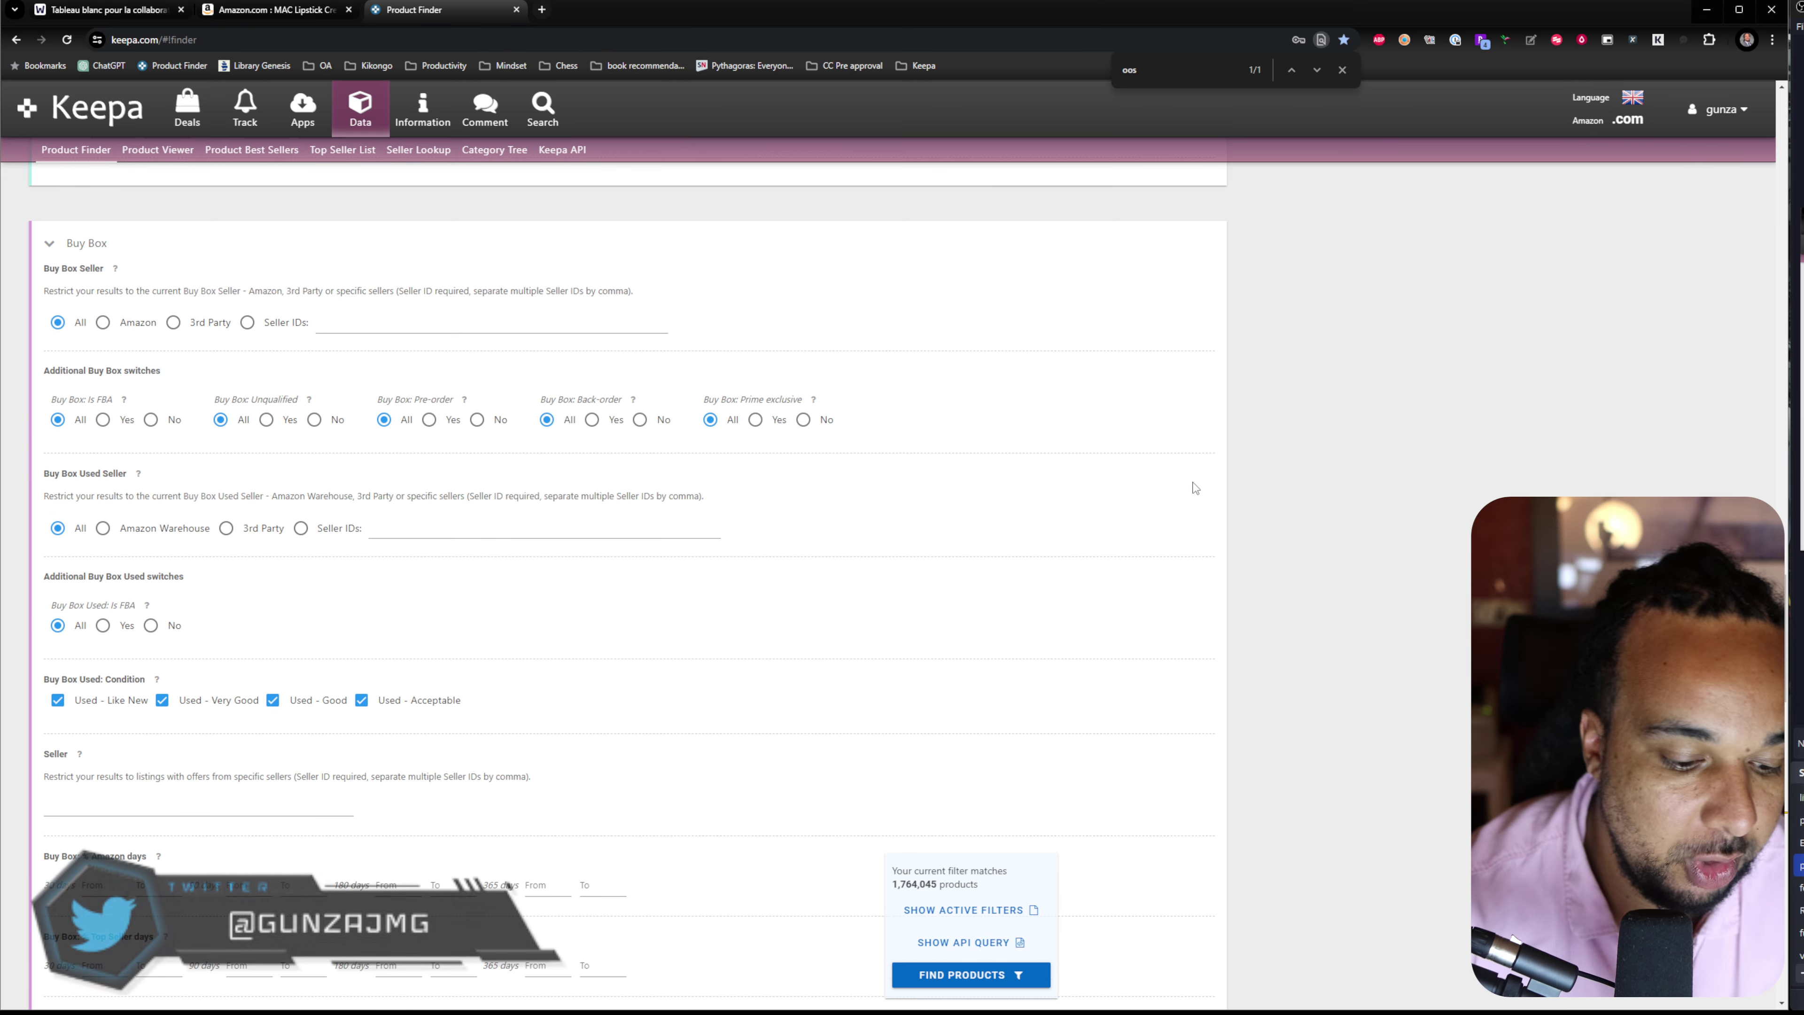
key(ctrl+f)
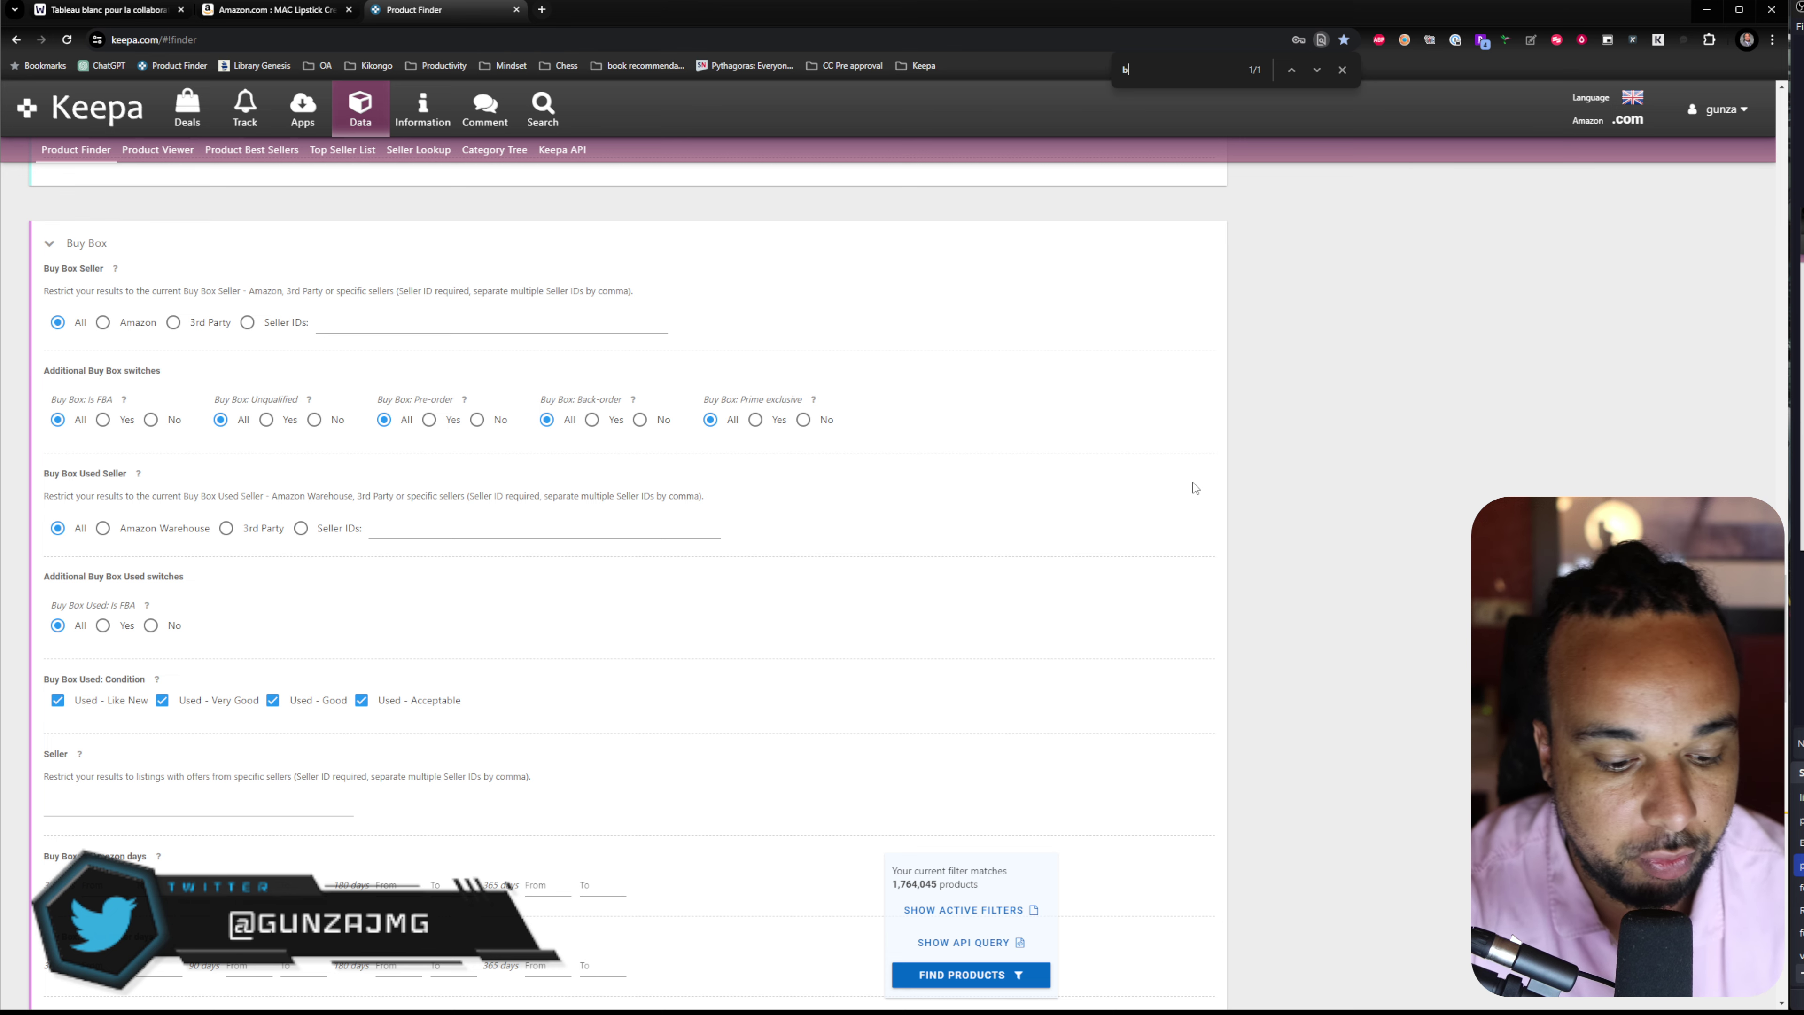
text(brand)
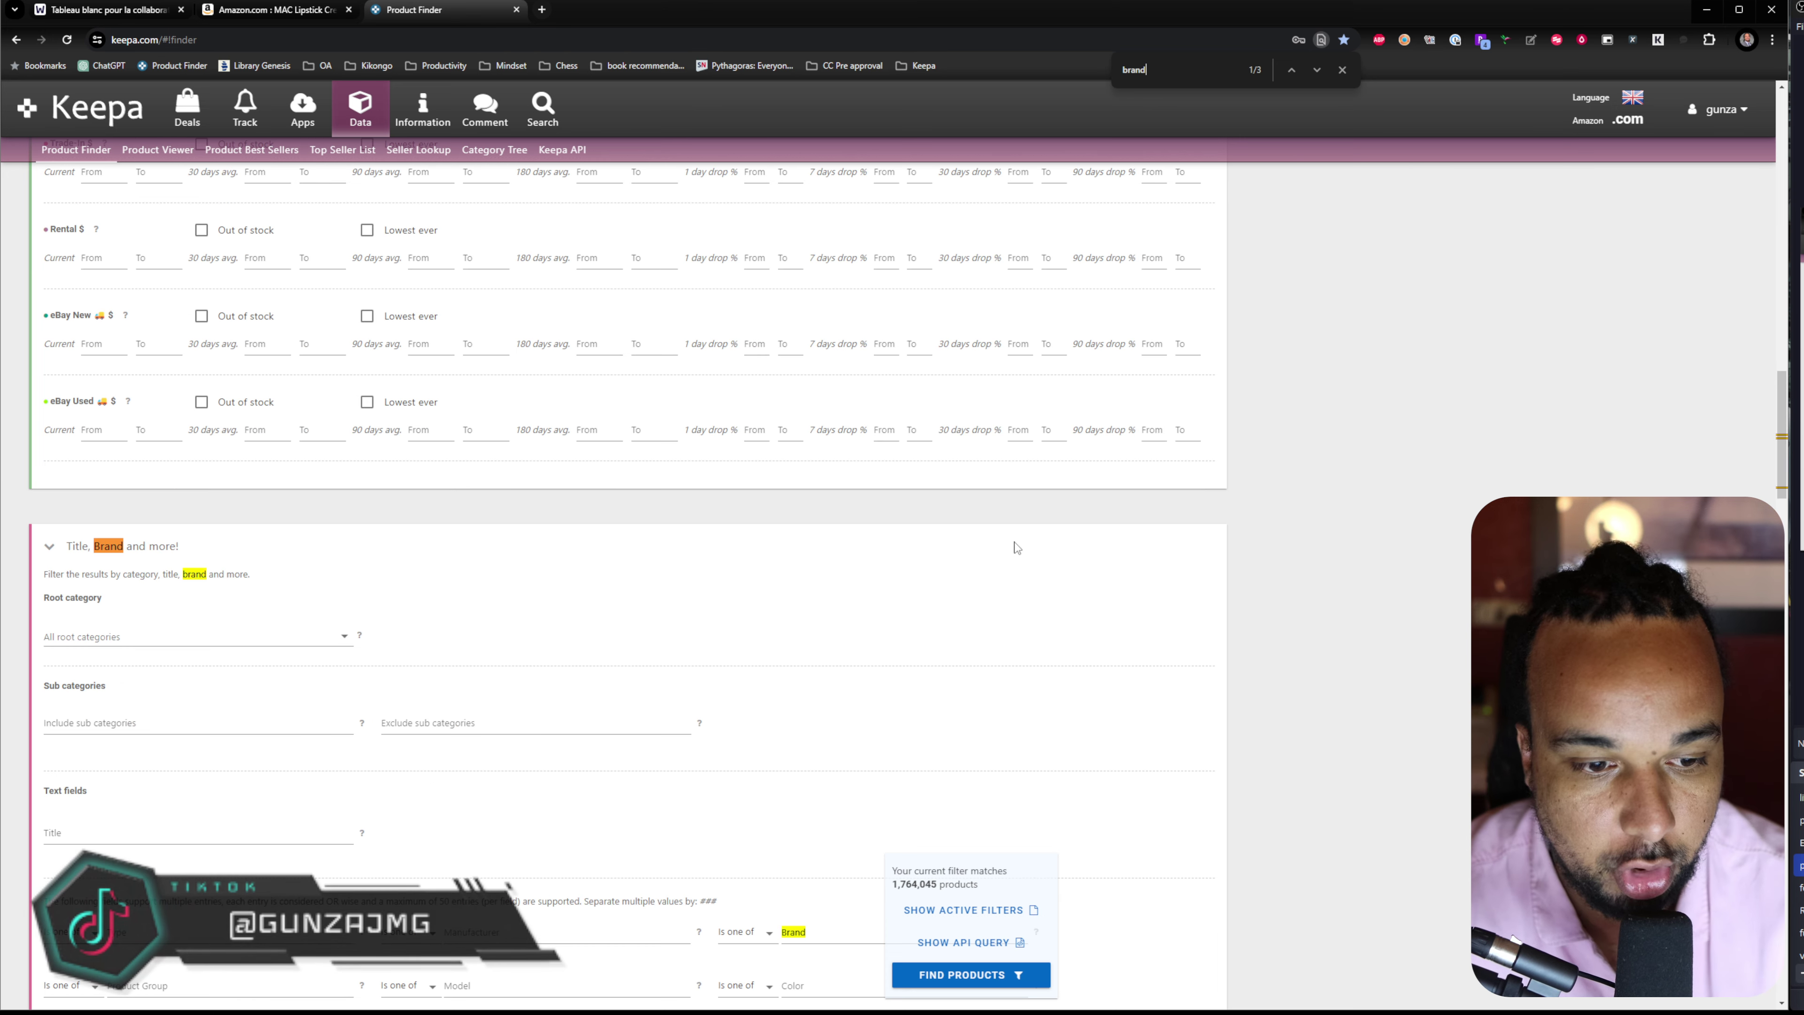
scroll(994, 569, down, 3)
- Try m.a.c as the Brand filter, then remove it after it yields 0 products
click(869, 714)
text(MAC)
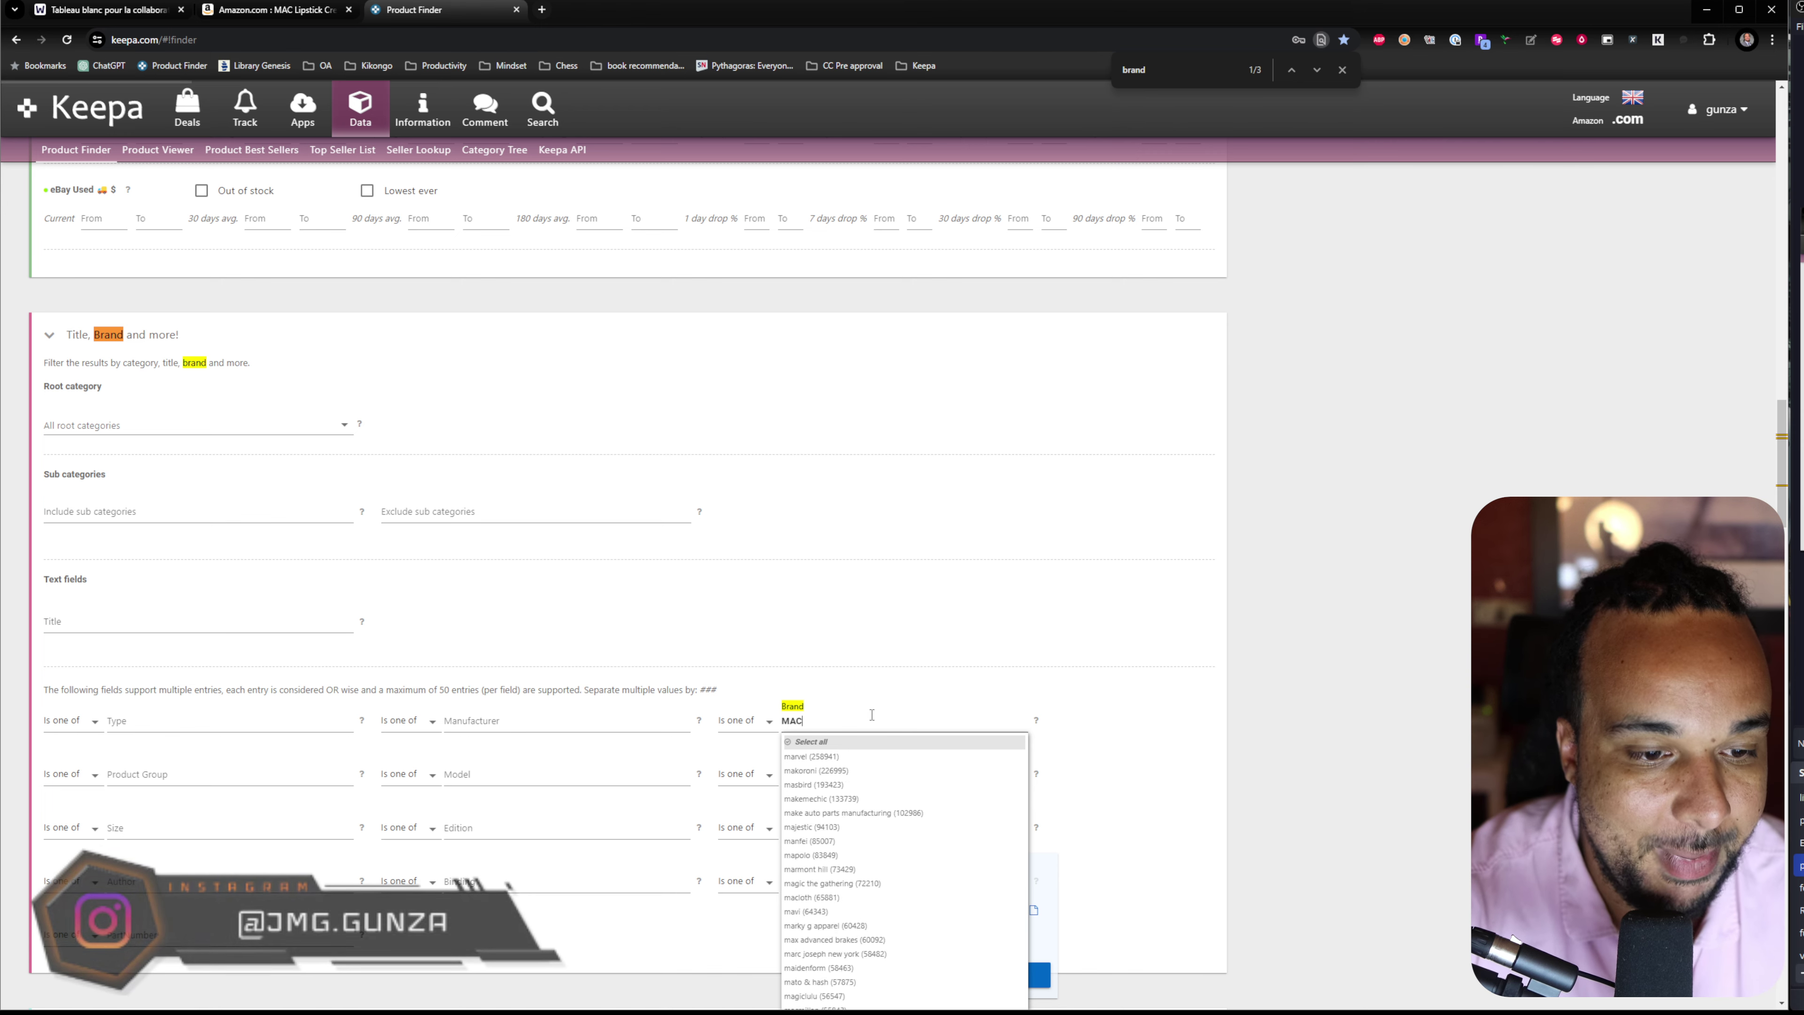
text( co)
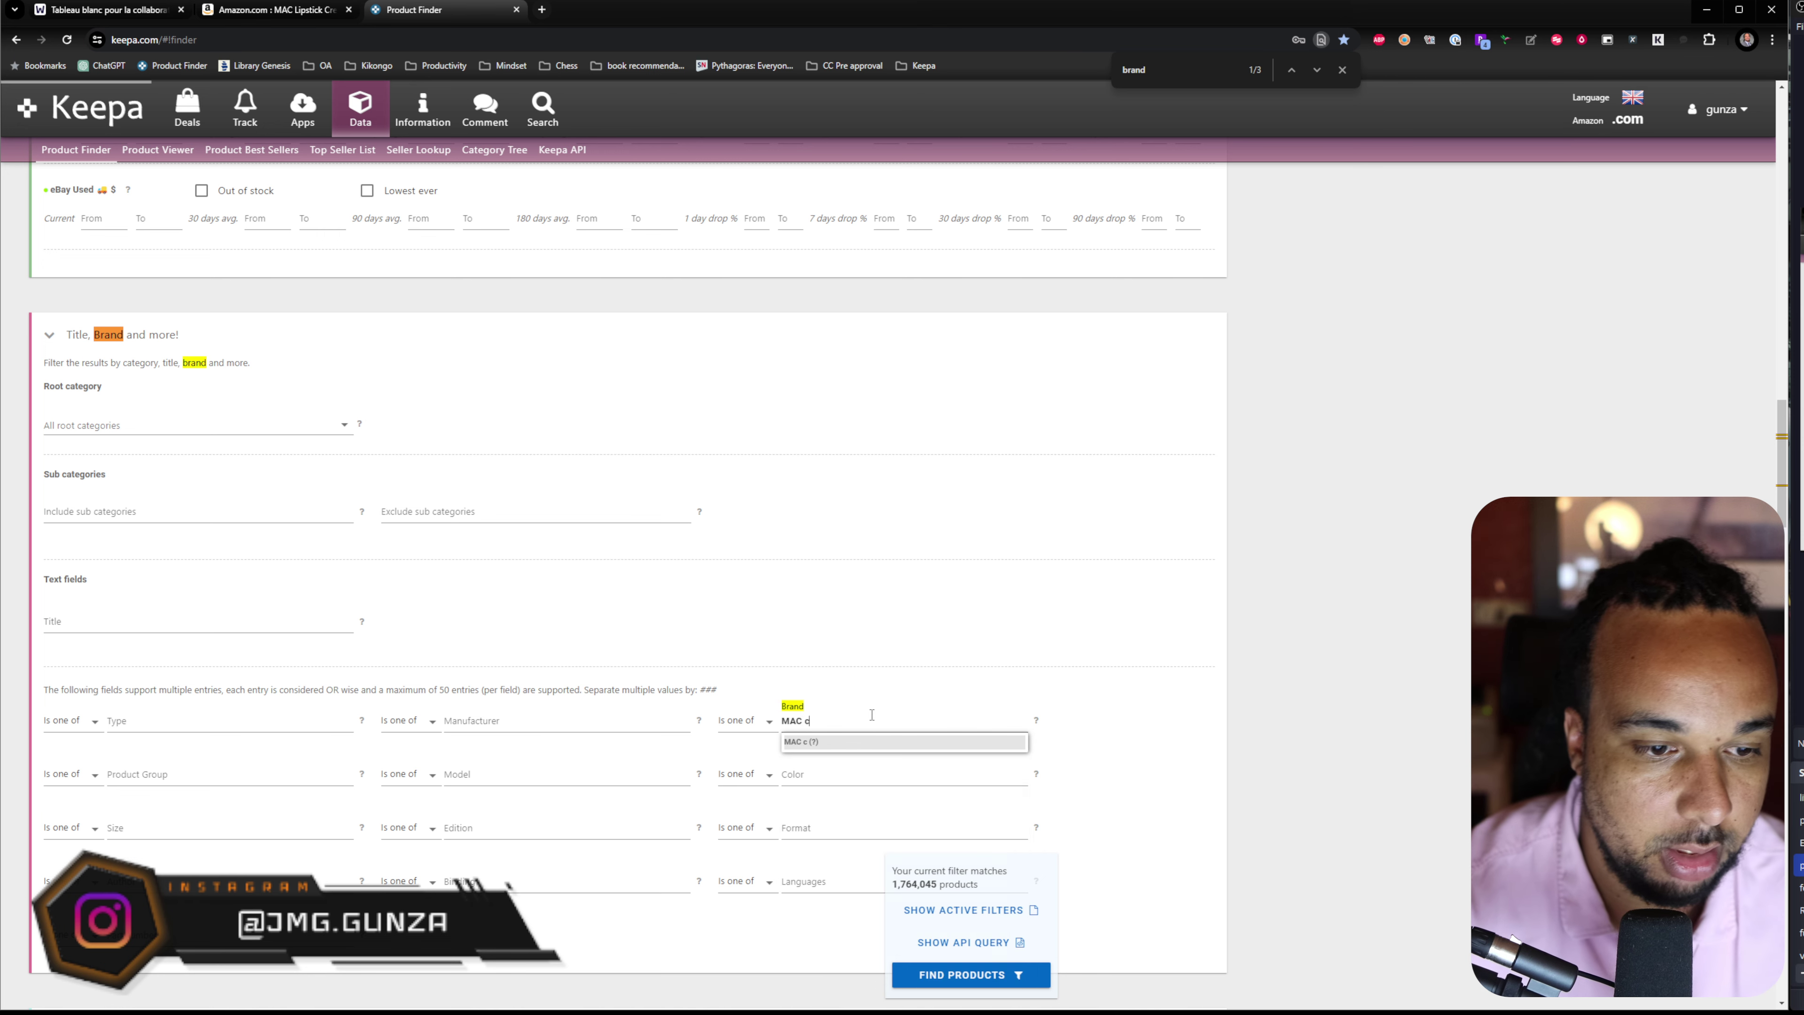
key(BackSpace)
key(BackSpace)
key(BackSpace)
key(BackSpace)
key(BackSpace)
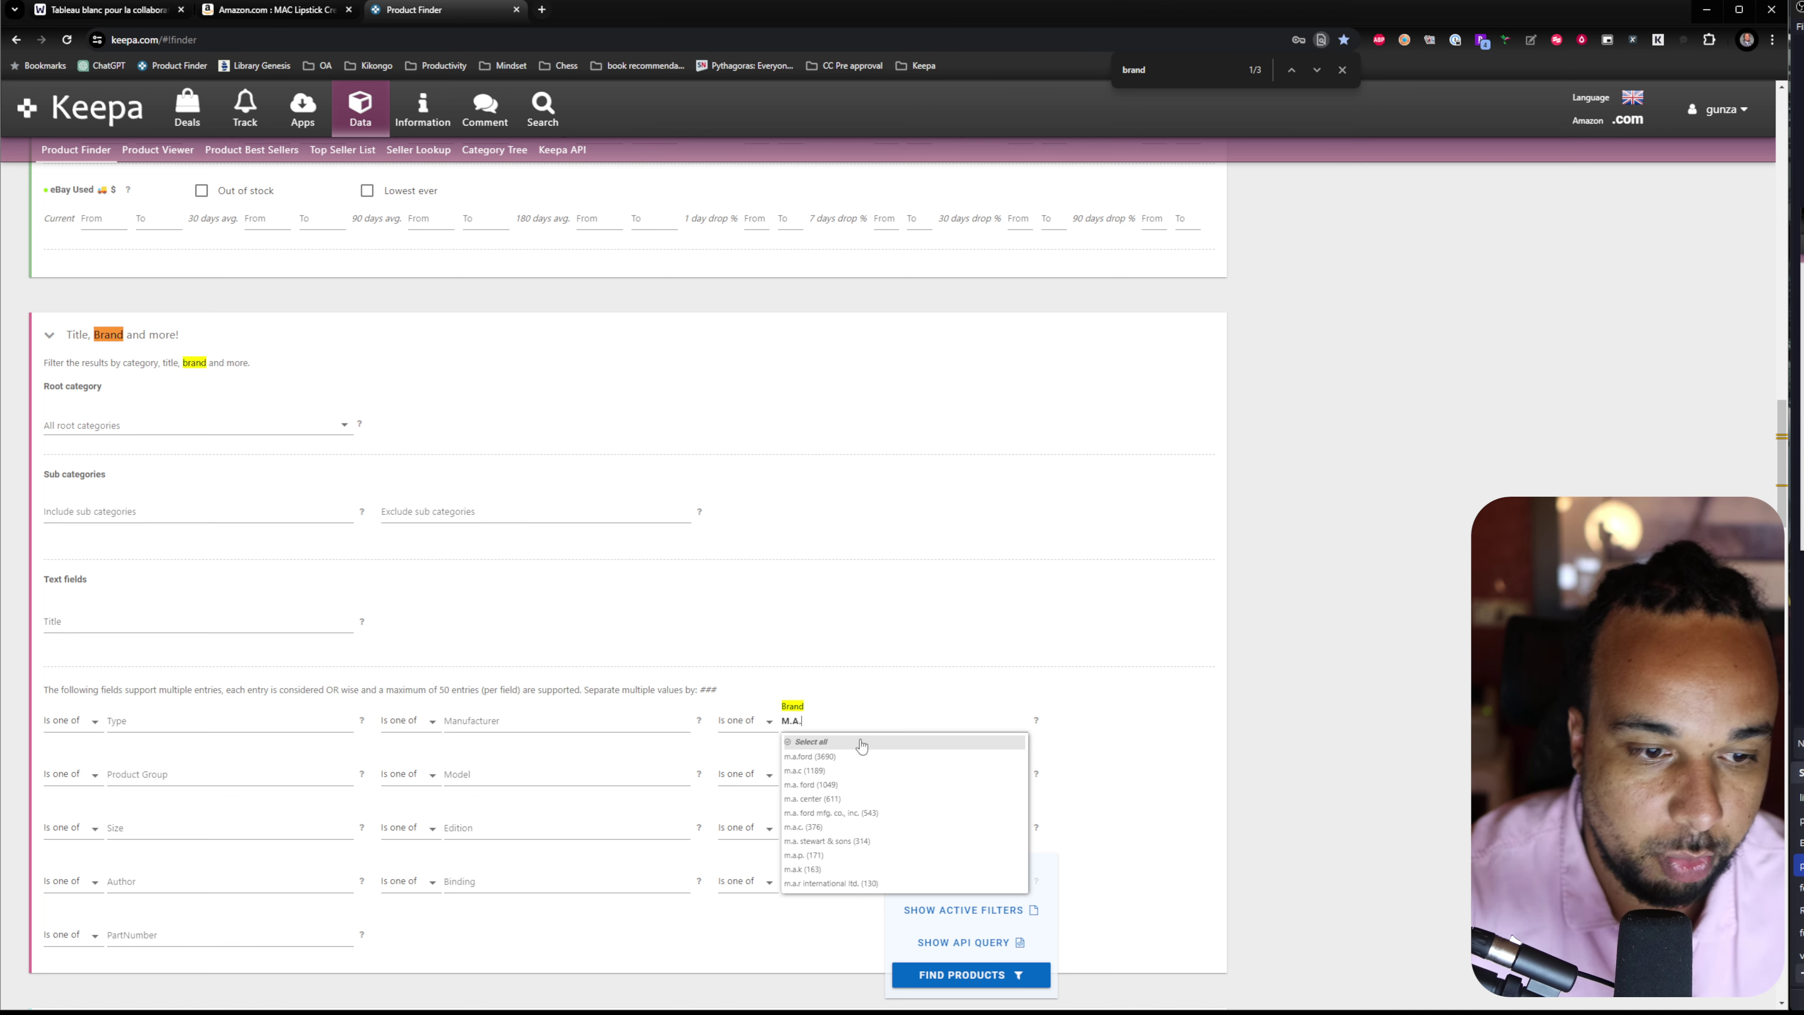
click(805, 770)
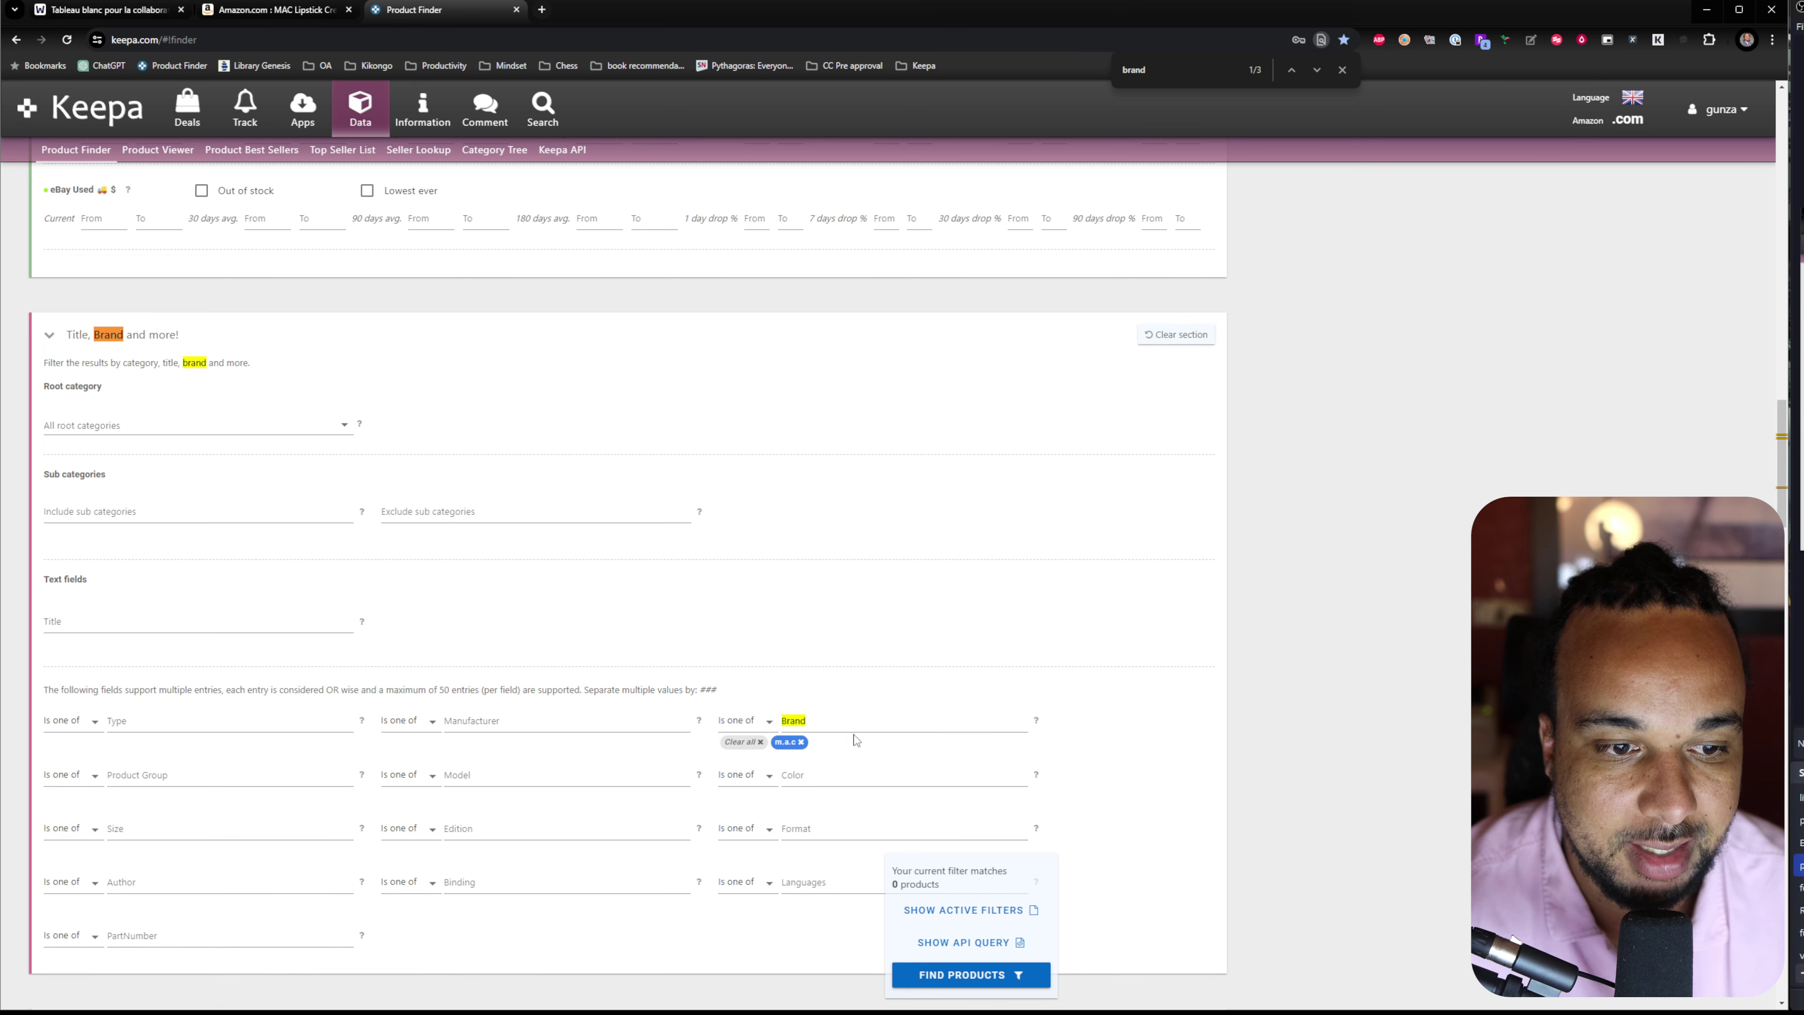
click(802, 742)
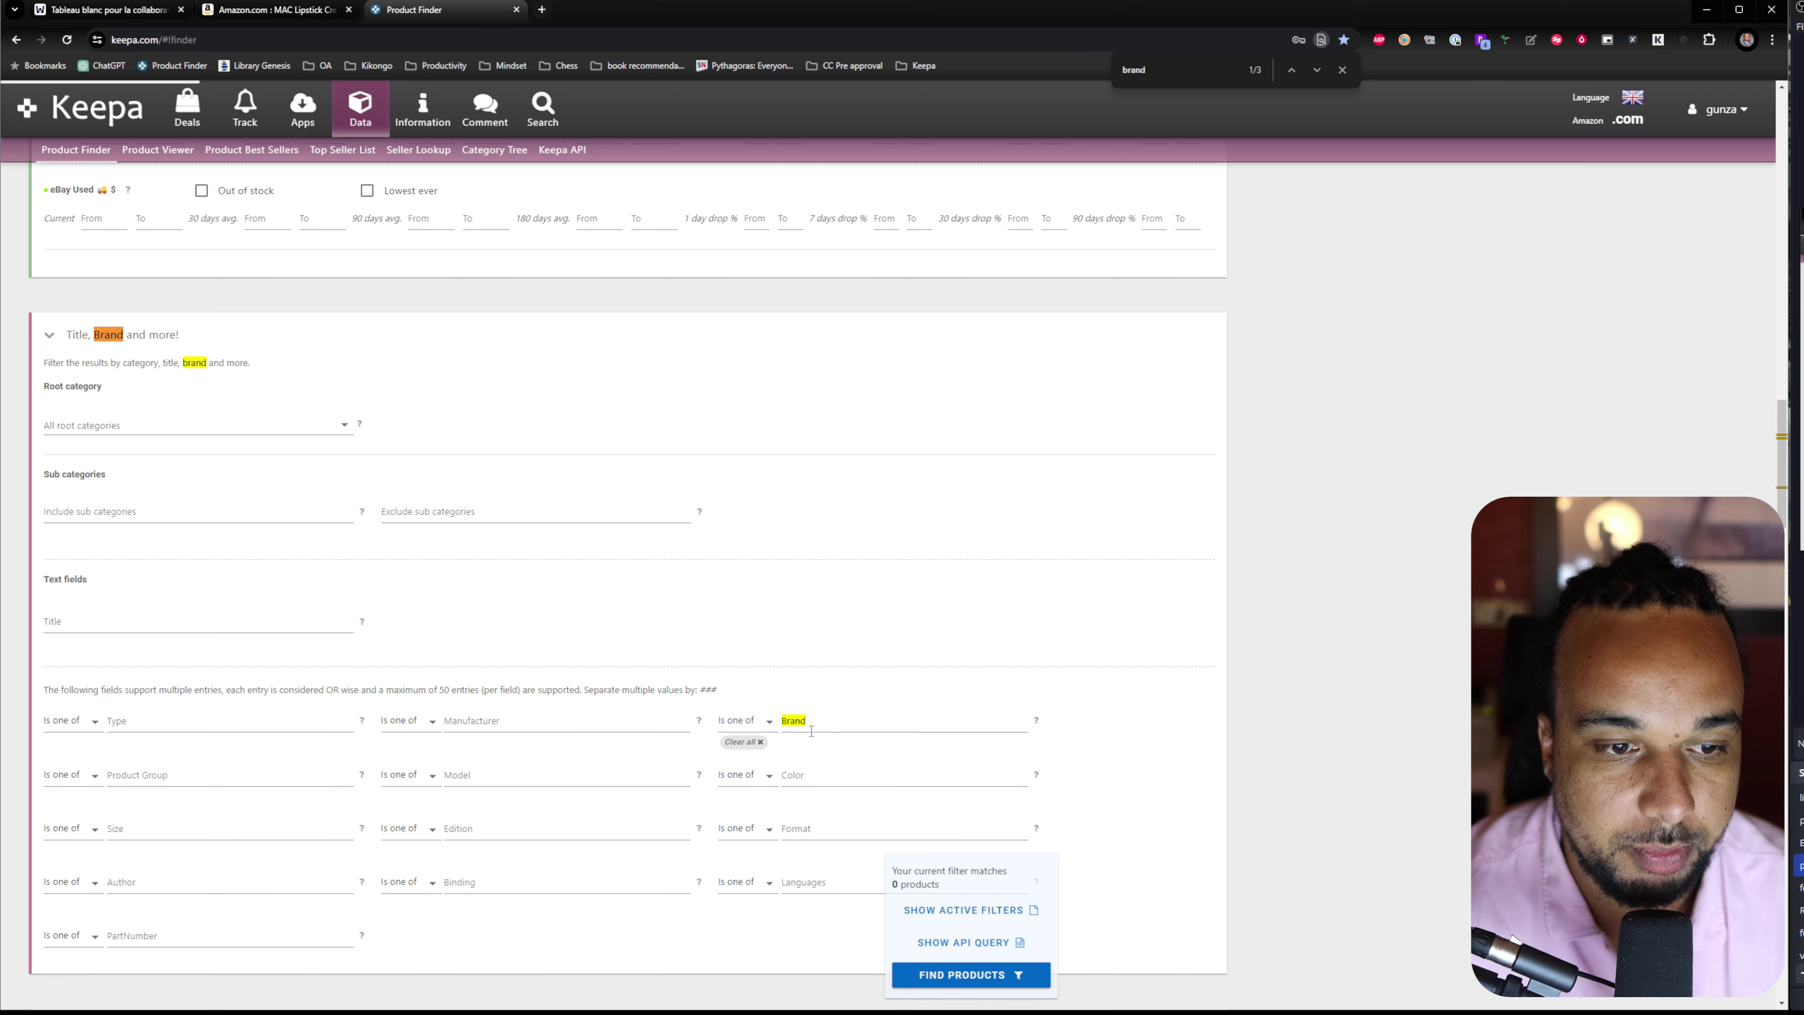
- Retype M.A in the Brand field, then check the brand name on the Amazon listing
click(824, 725)
text(M.A)
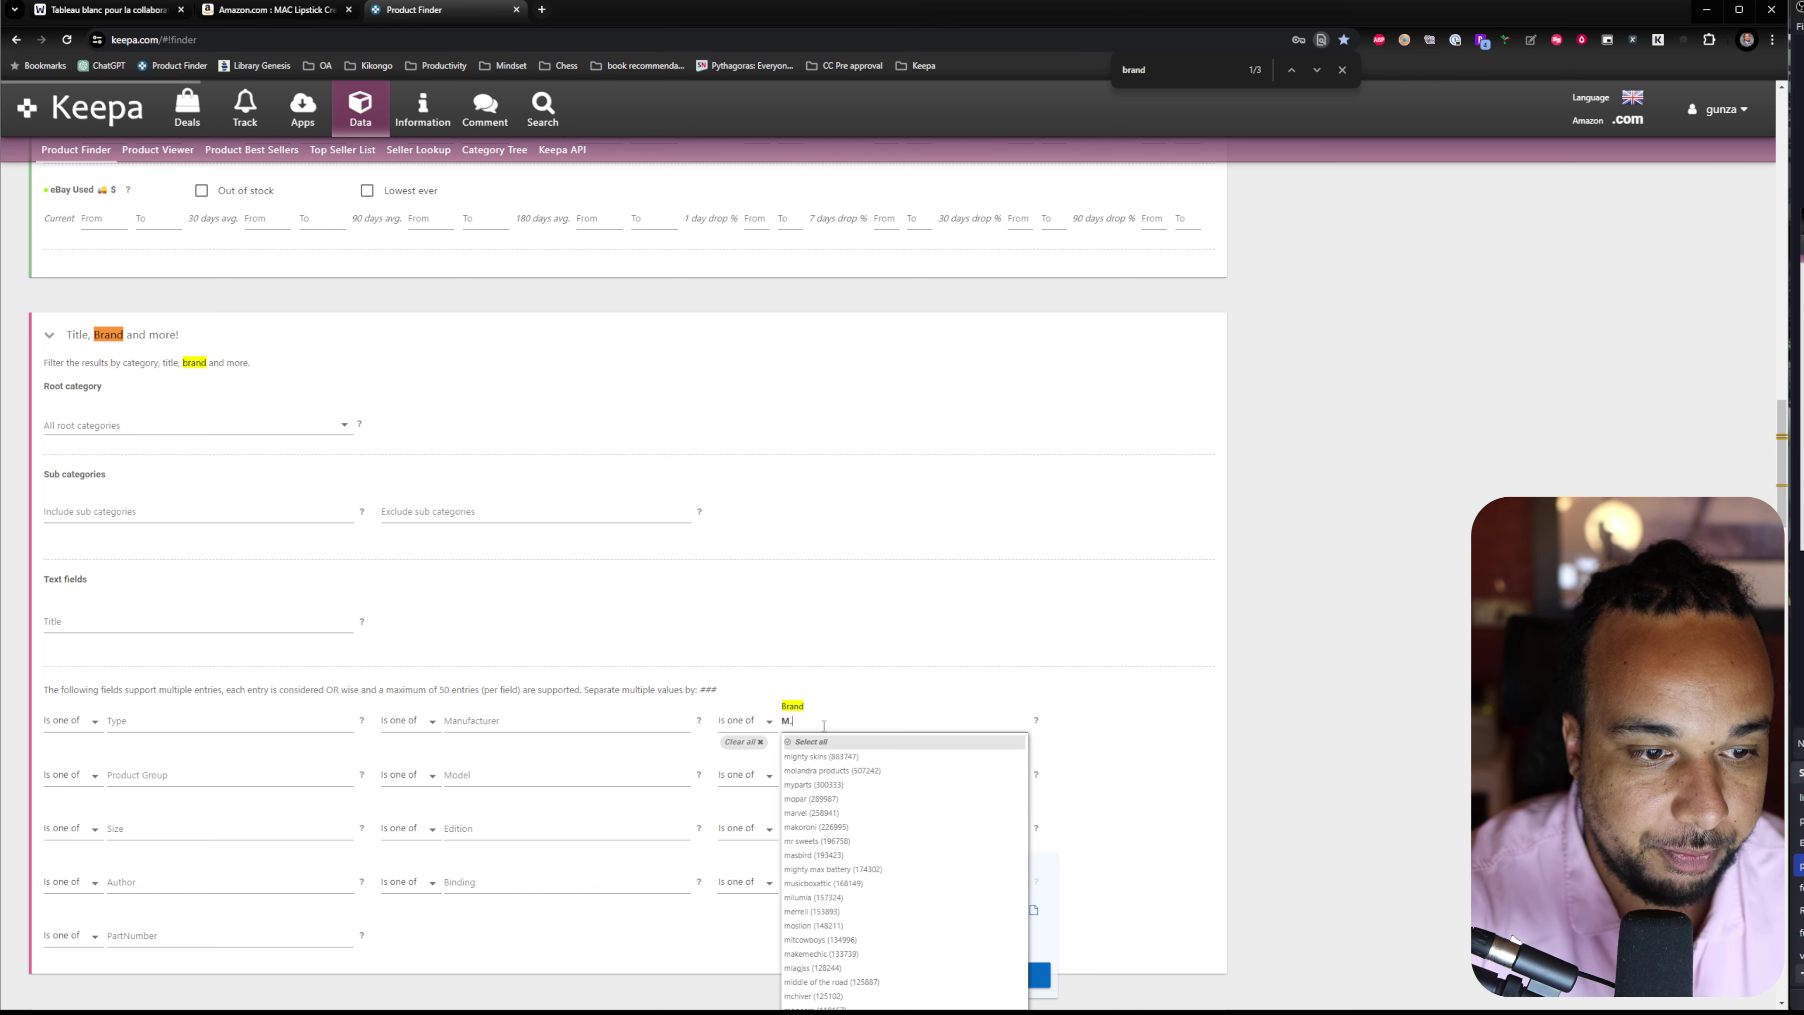
click(228, 7)
scroll(389, 213, up, 5)
scroll(101, 226, up, 1)
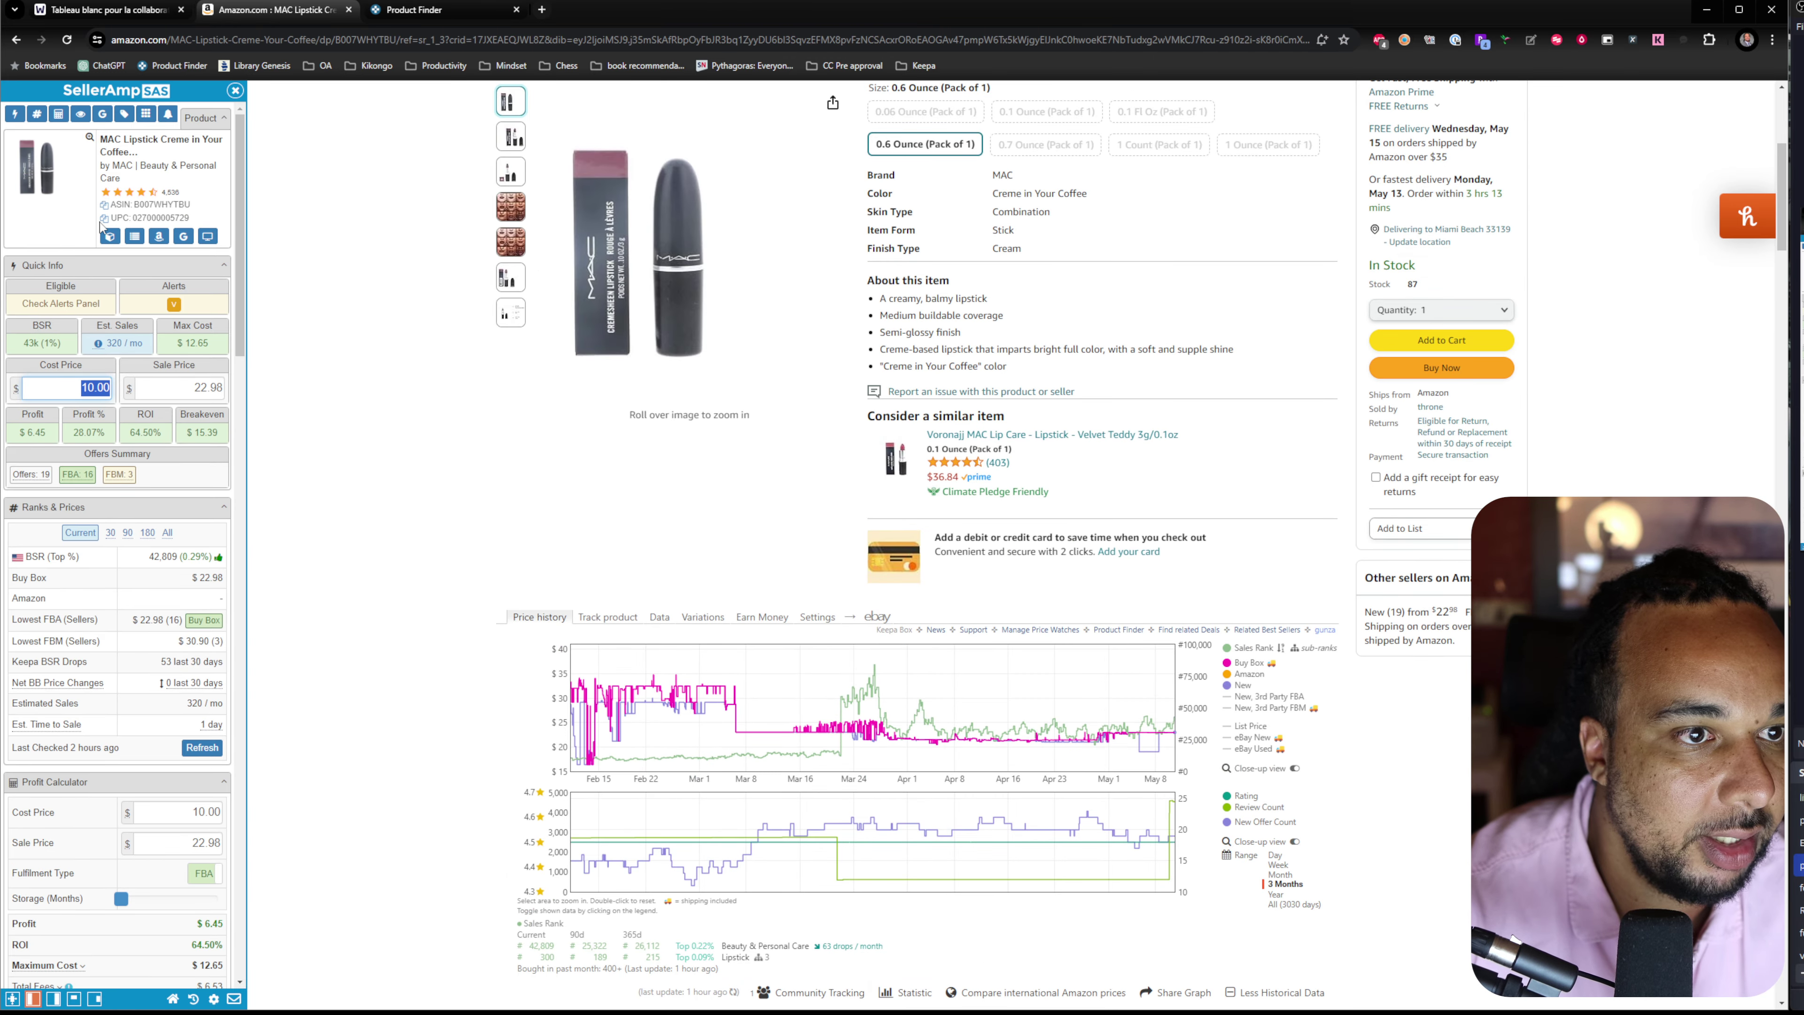
scroll(398, 224, up, 3)
- Type MAC in the Brand field and choose 'mac' from the suggestions
click(426, 10)
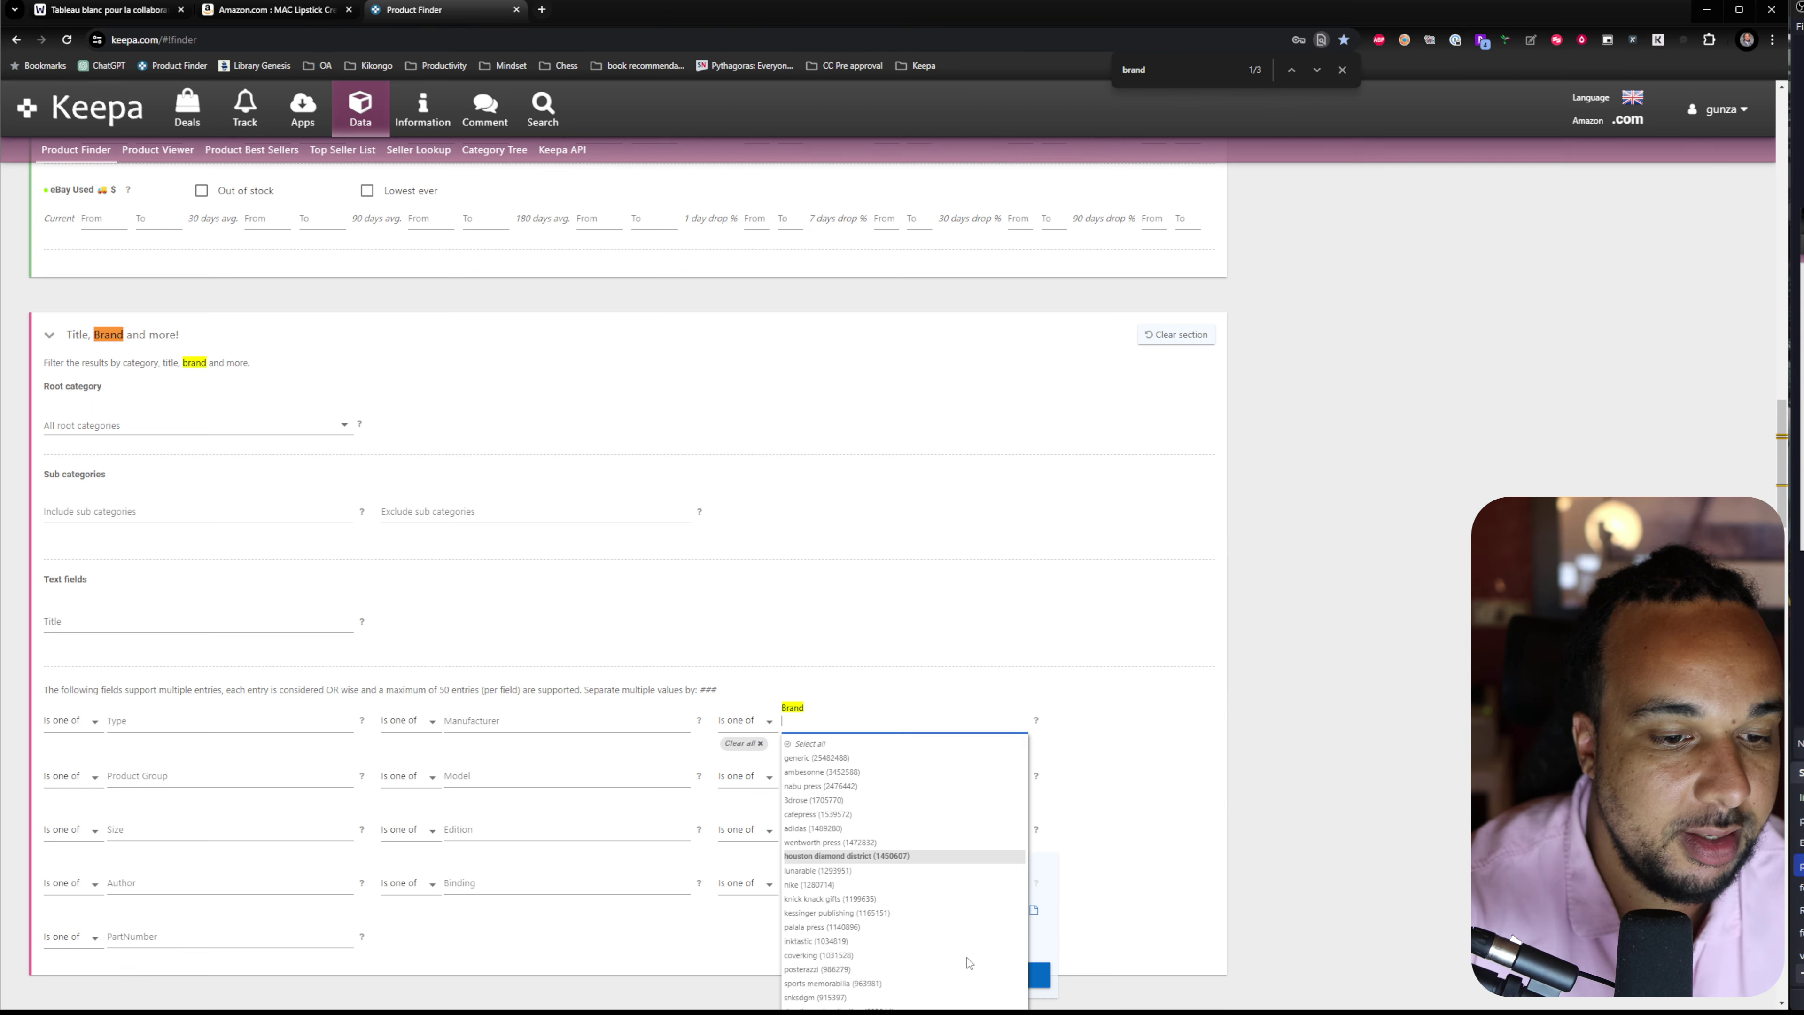
text(MAC)
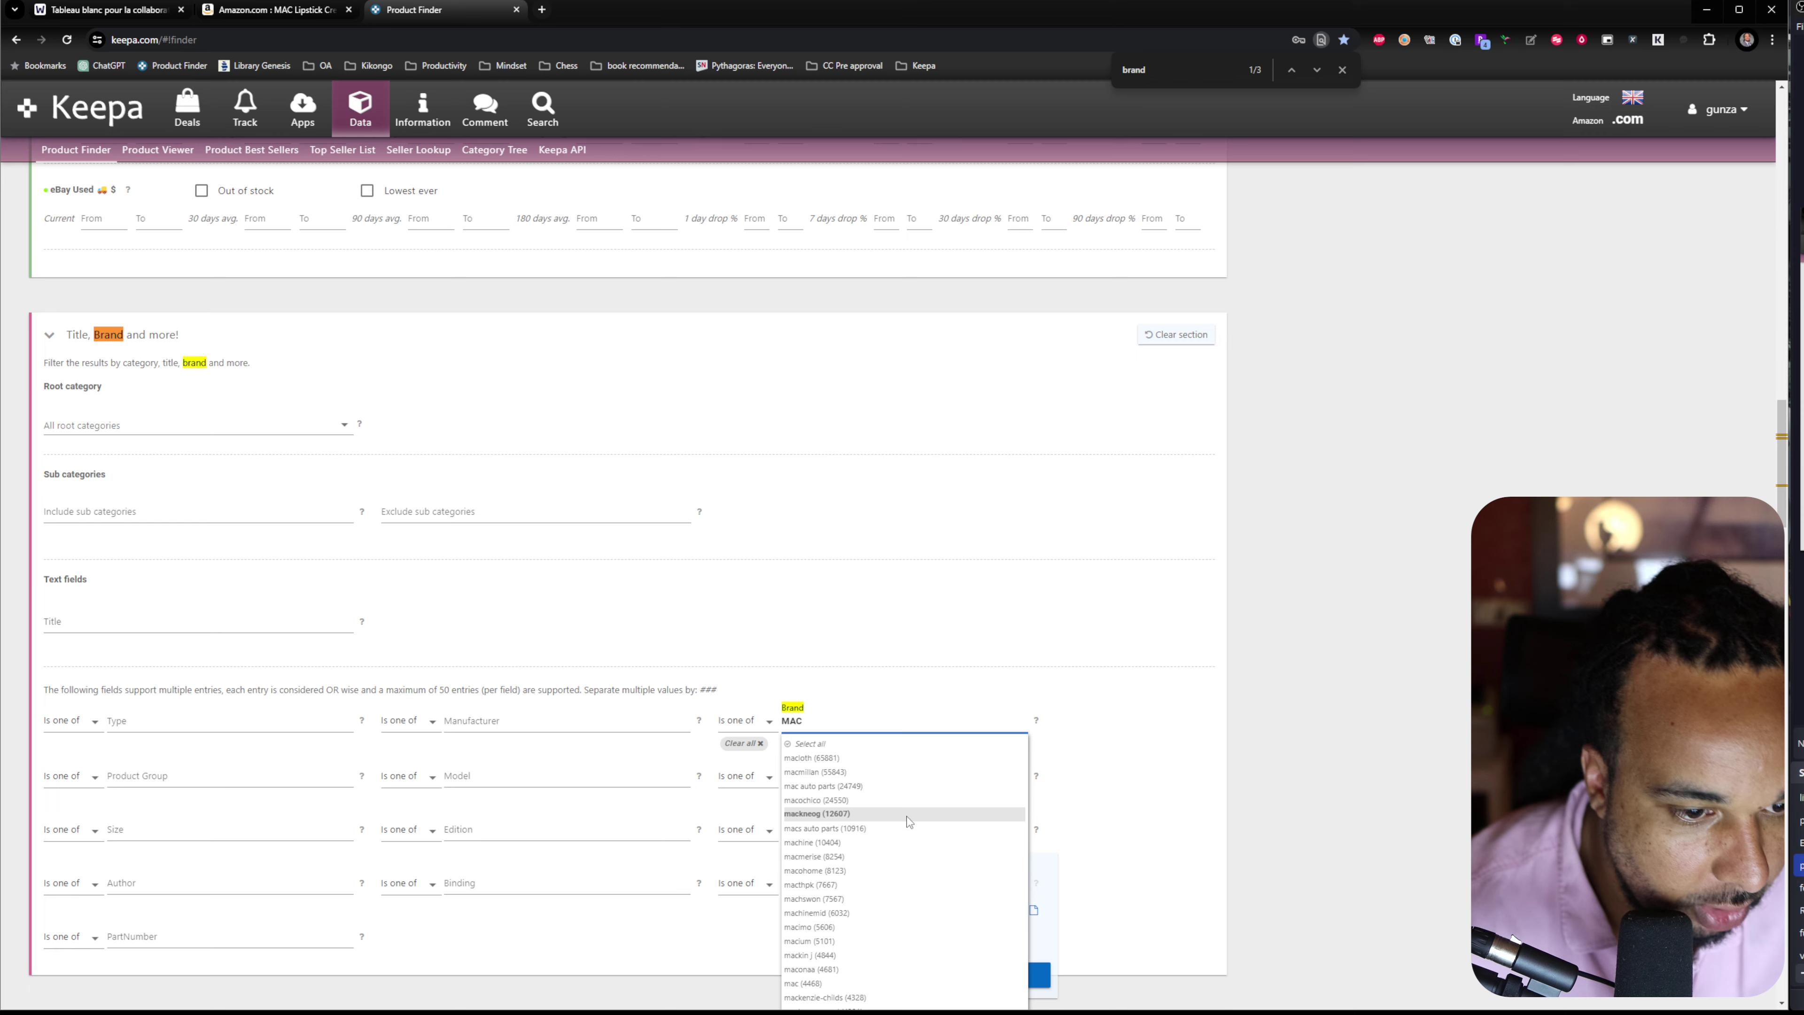
scroll(901, 823, down, 3)
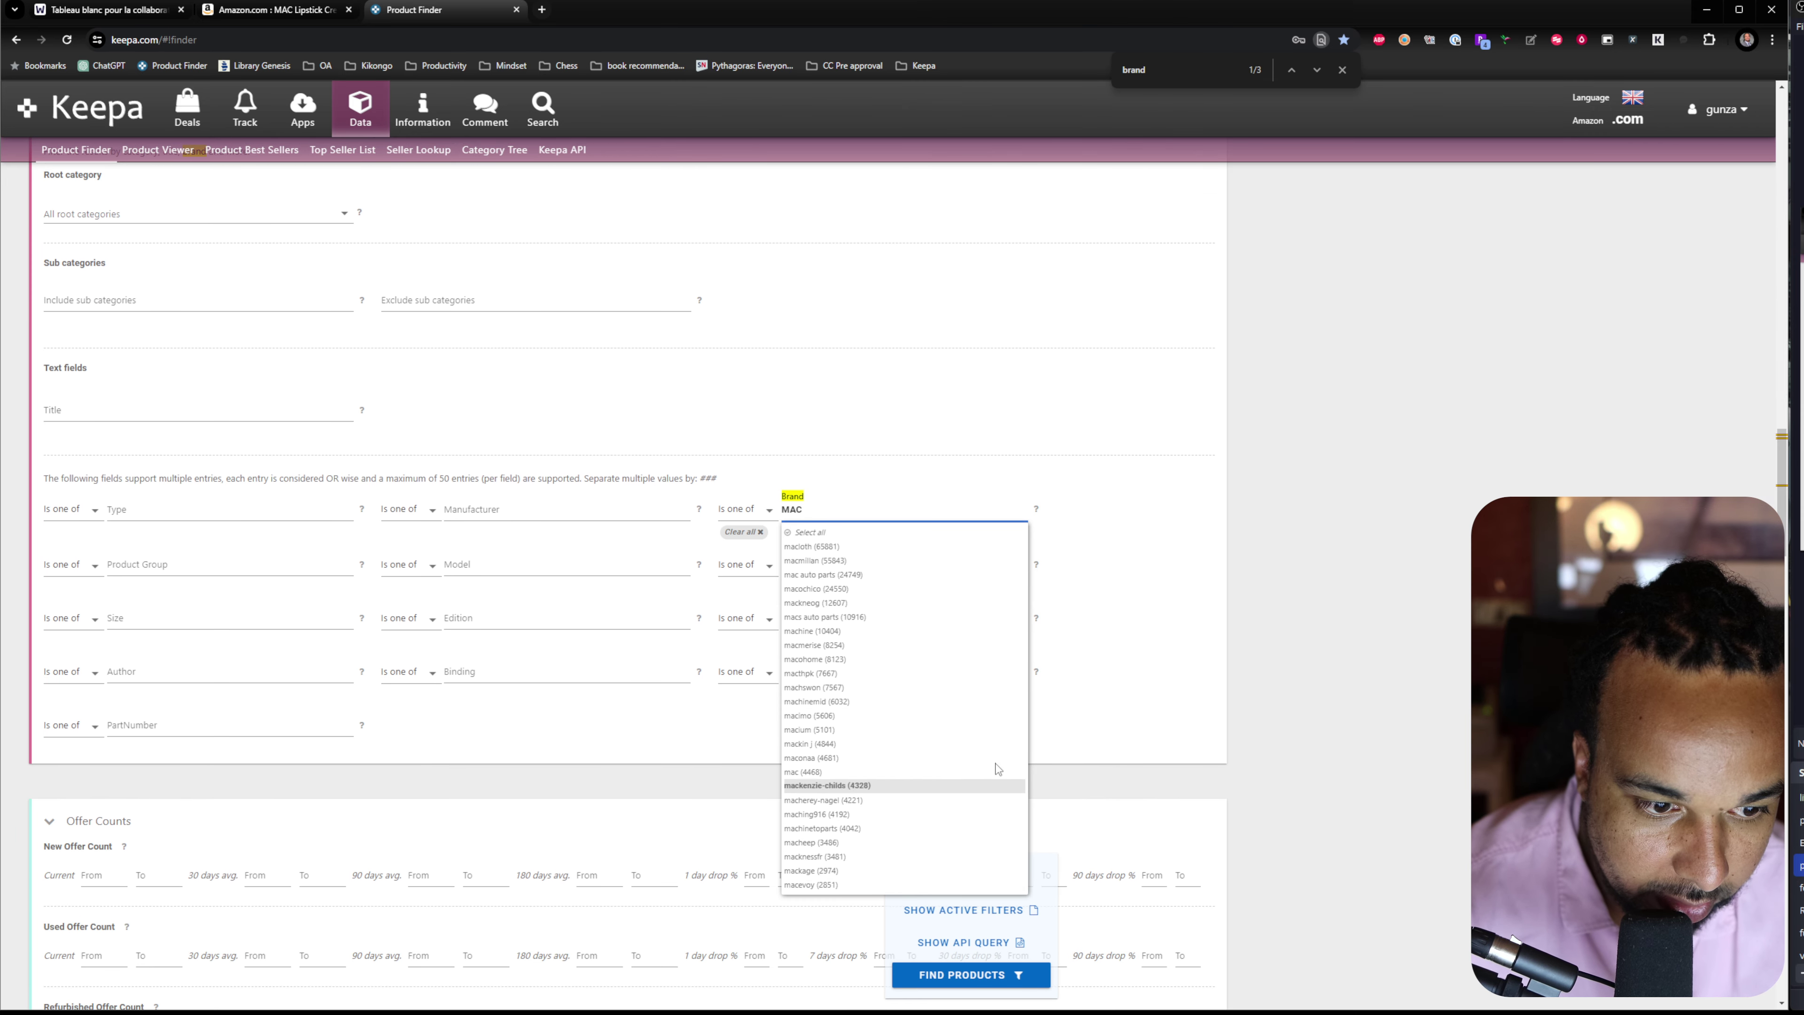
click(901, 771)
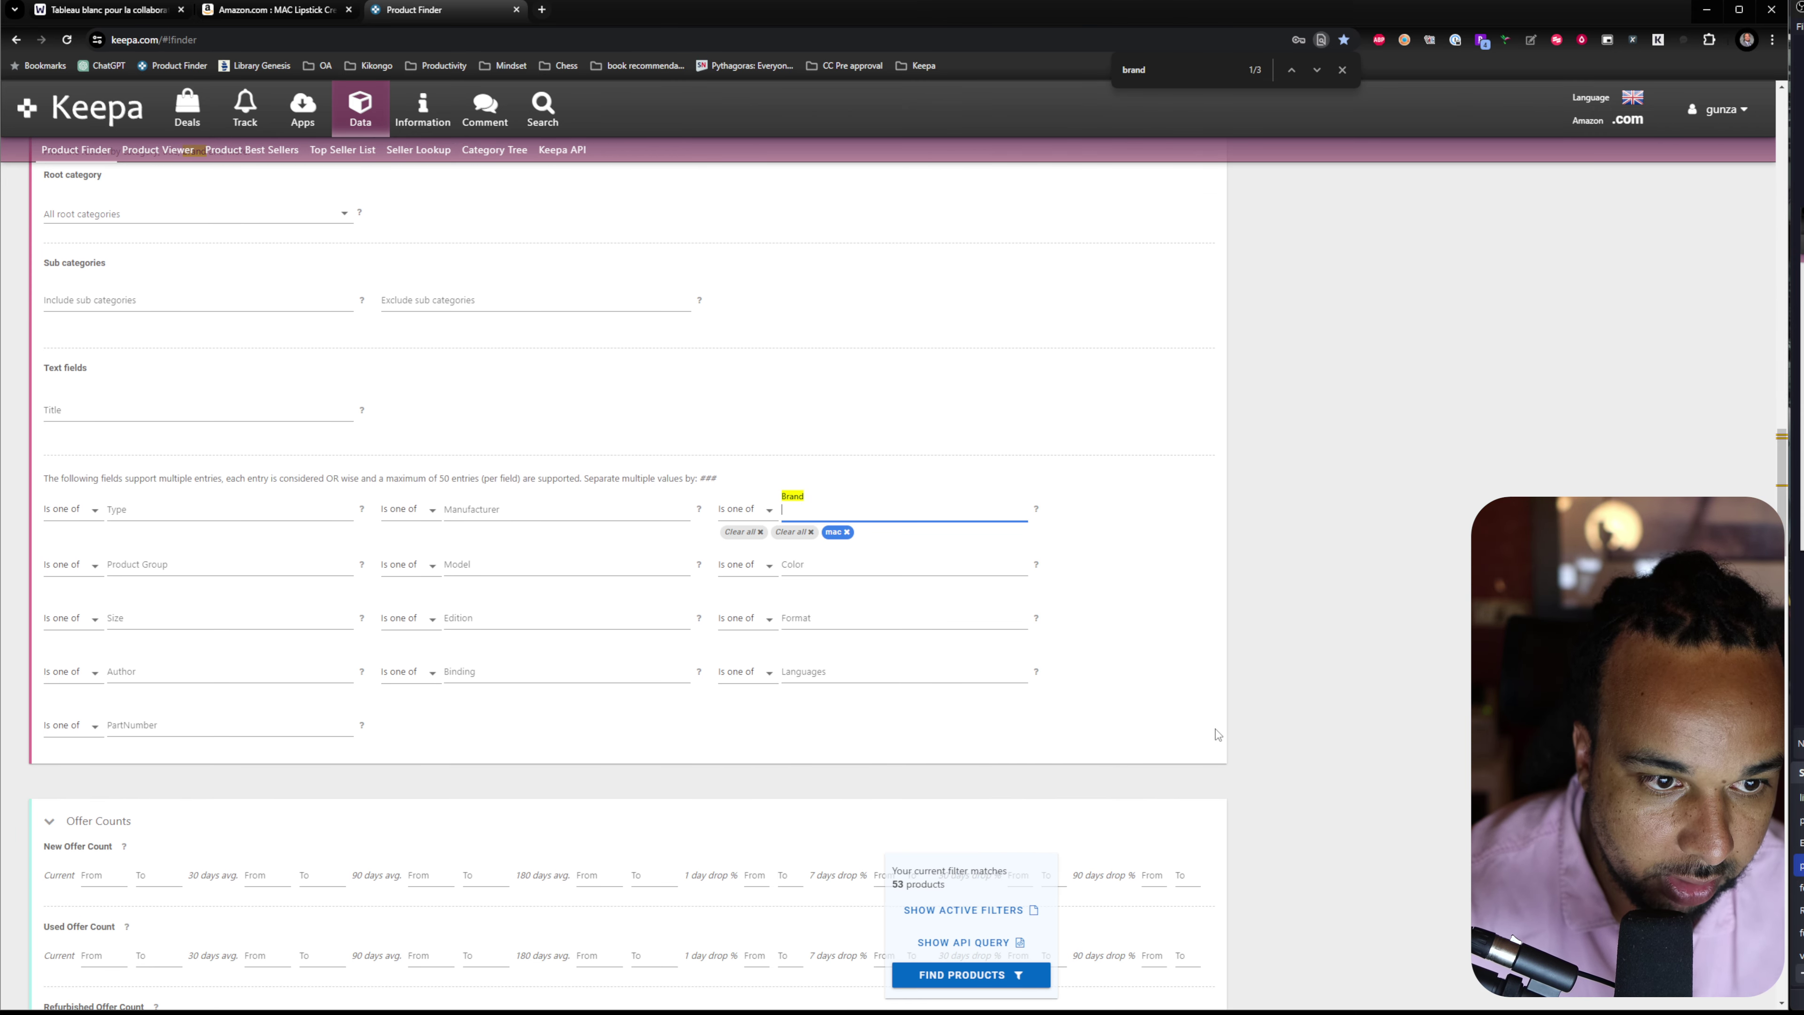
scroll(1210, 556, up, 2)
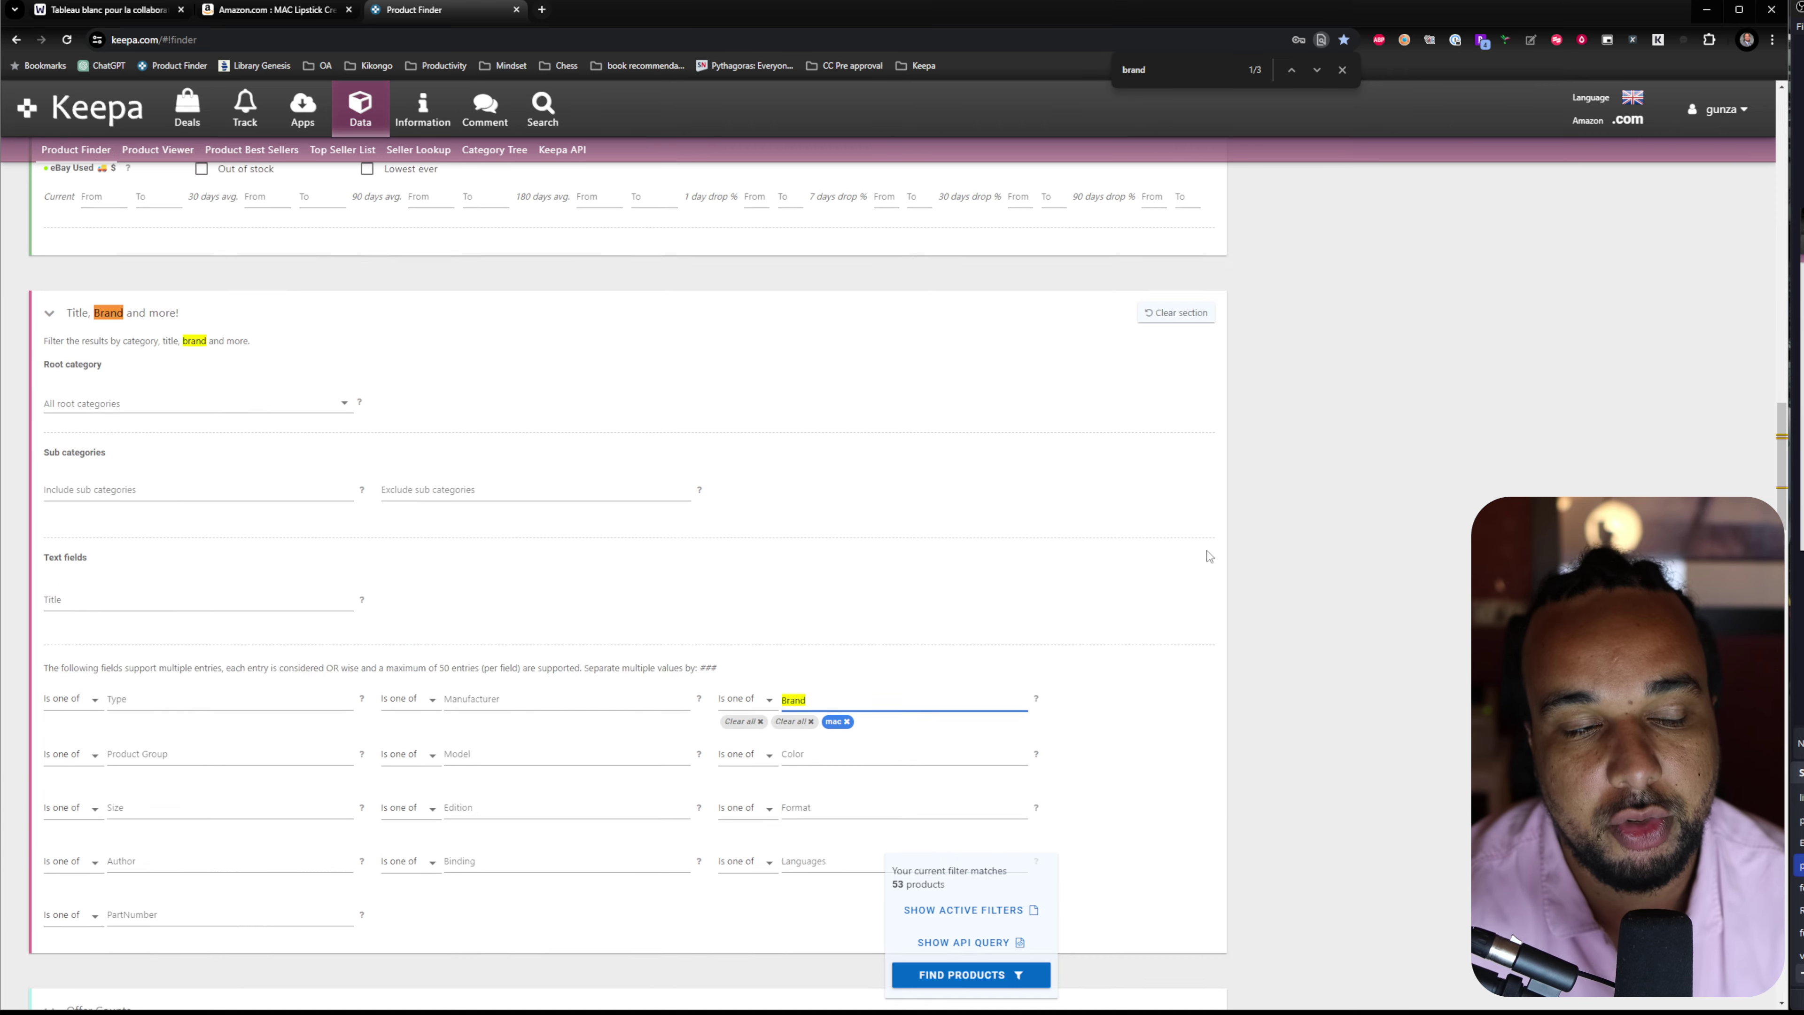
scroll(1210, 556, down, 15)
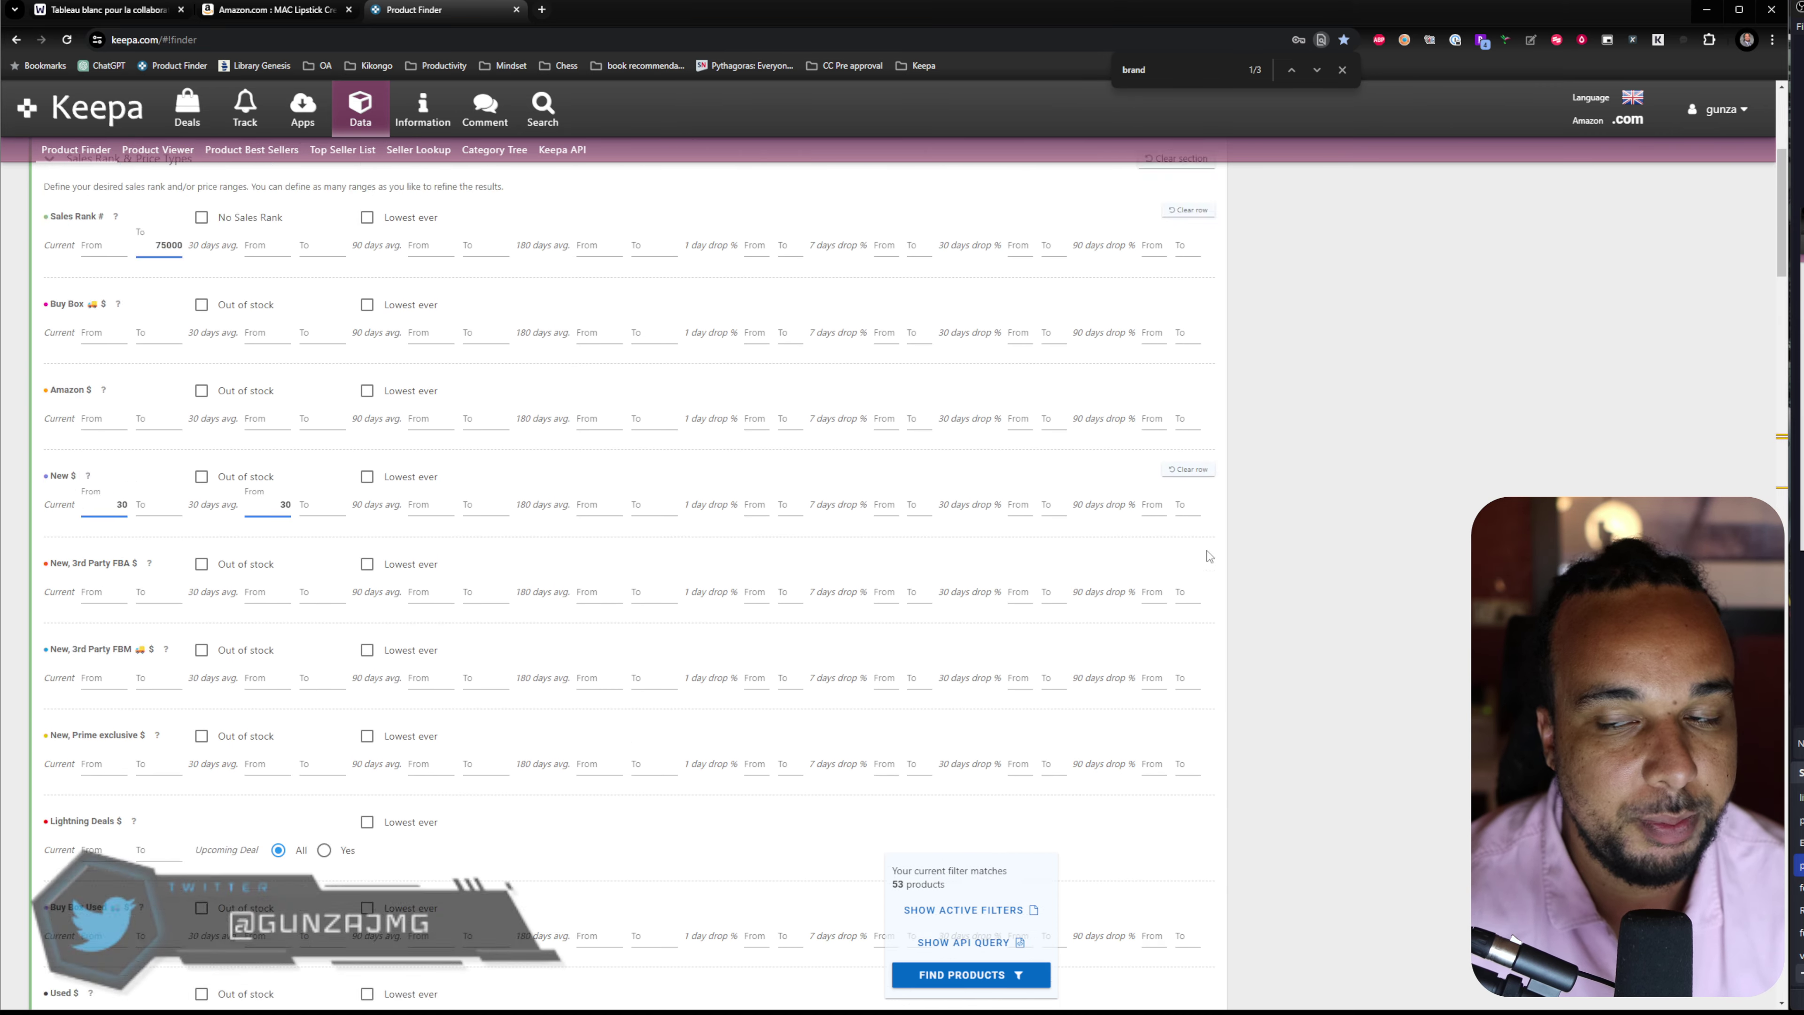
scroll(1210, 556, up, 15)
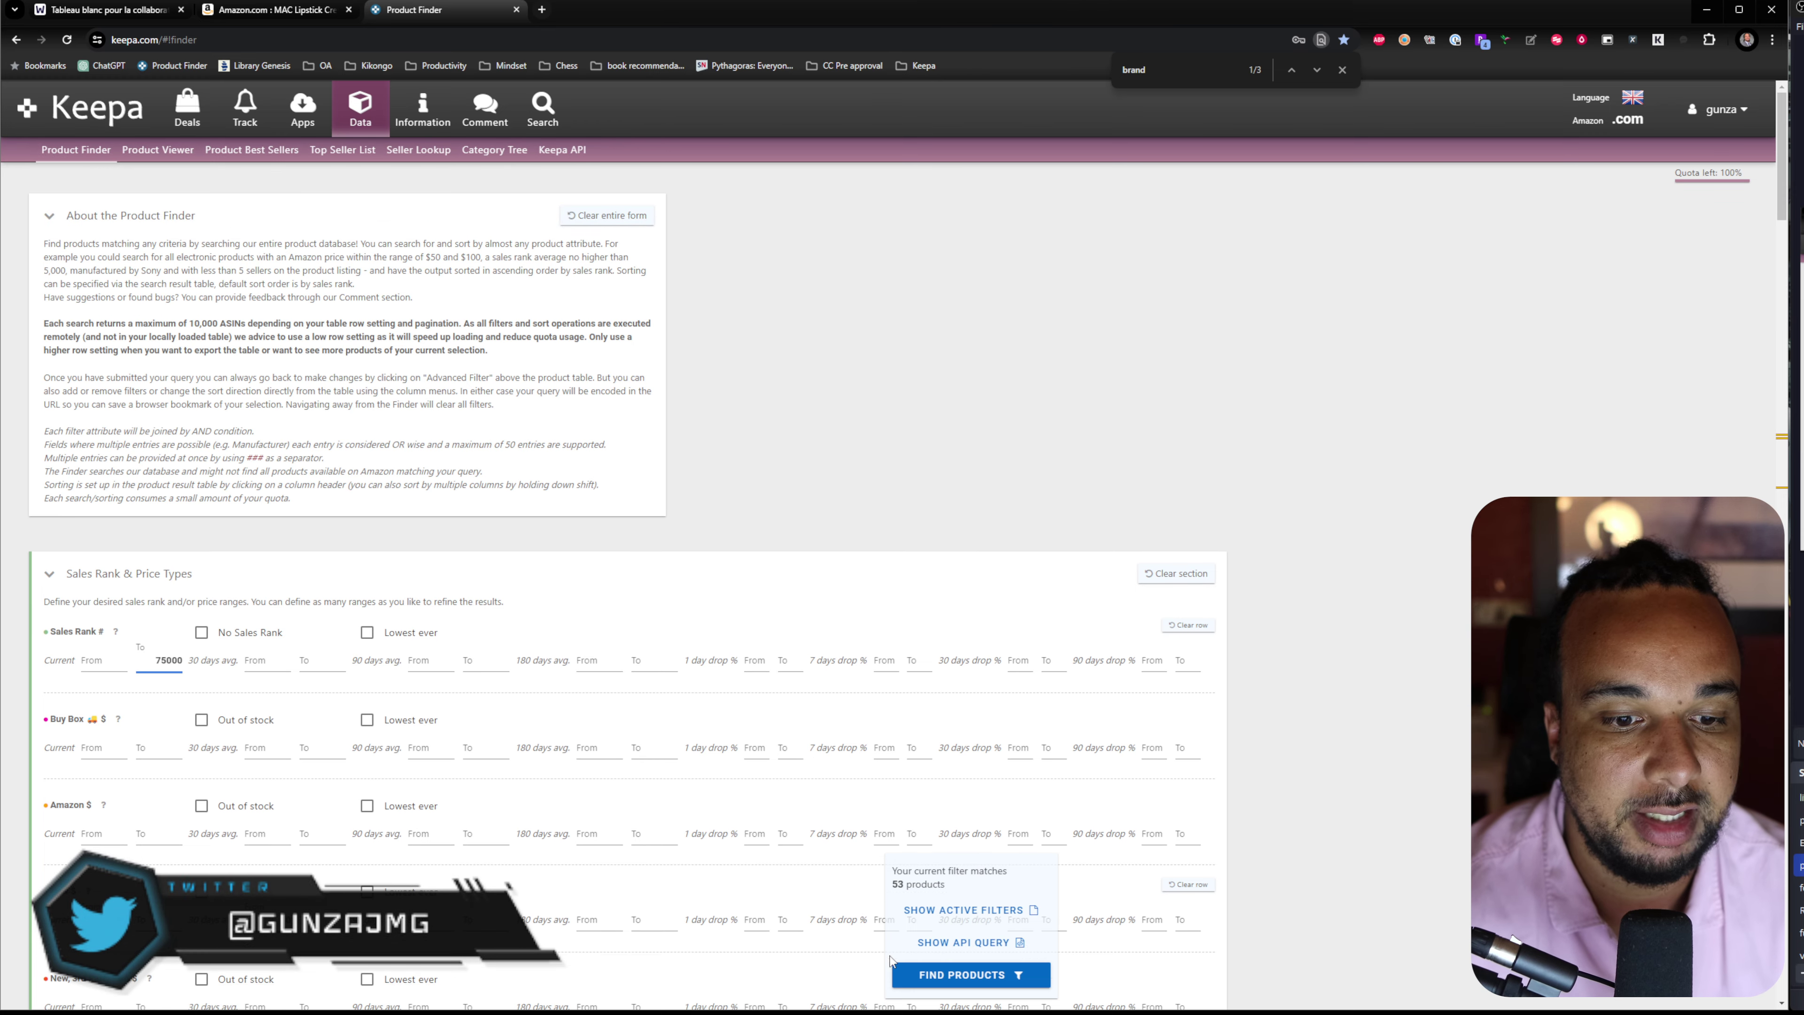
- Run FIND PRODUCTS to list the 53 MAC products, led by Studio Fix Powder Plus Foundation
click(970, 979)
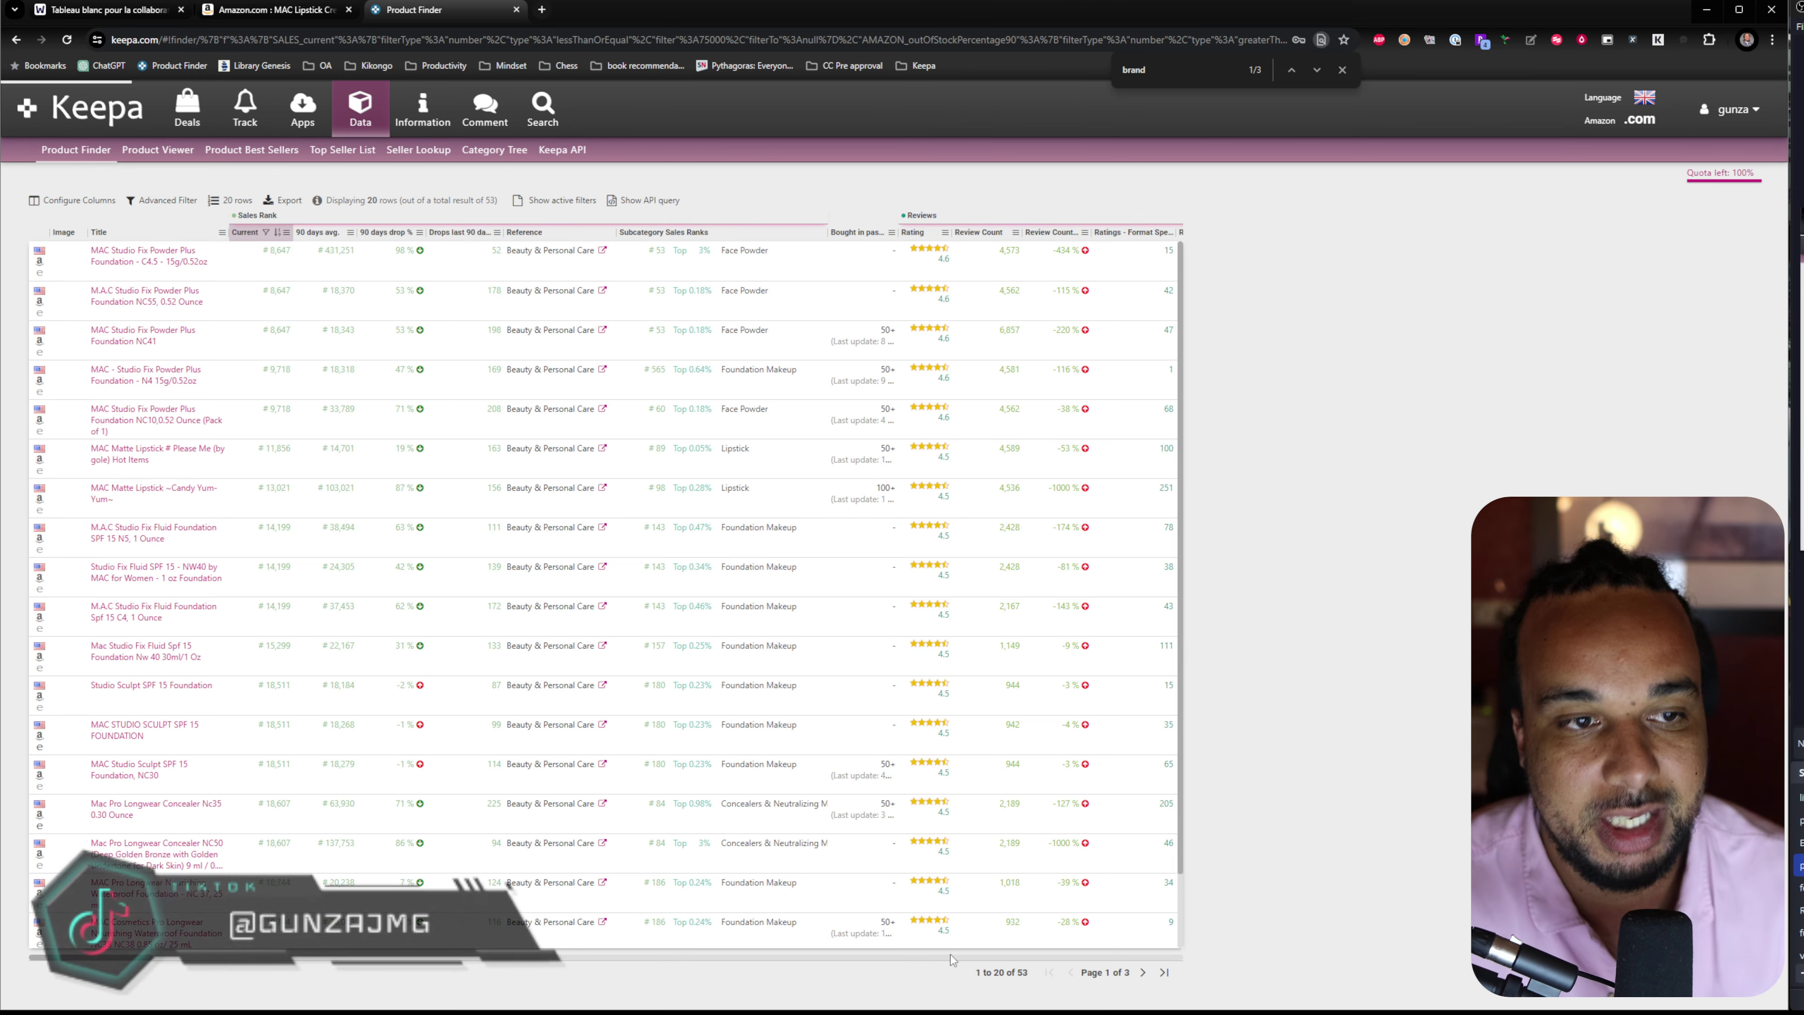